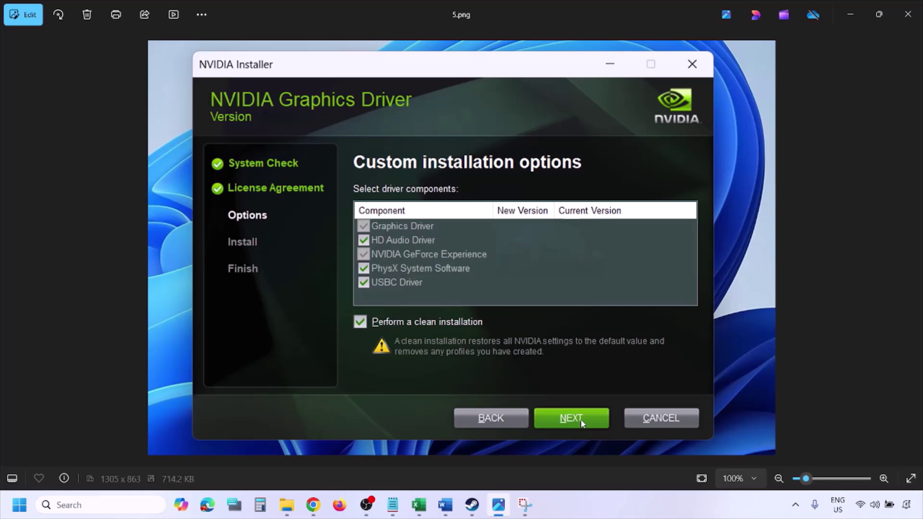
- Display the computer's power options, including Restart
left_click(19, 505)
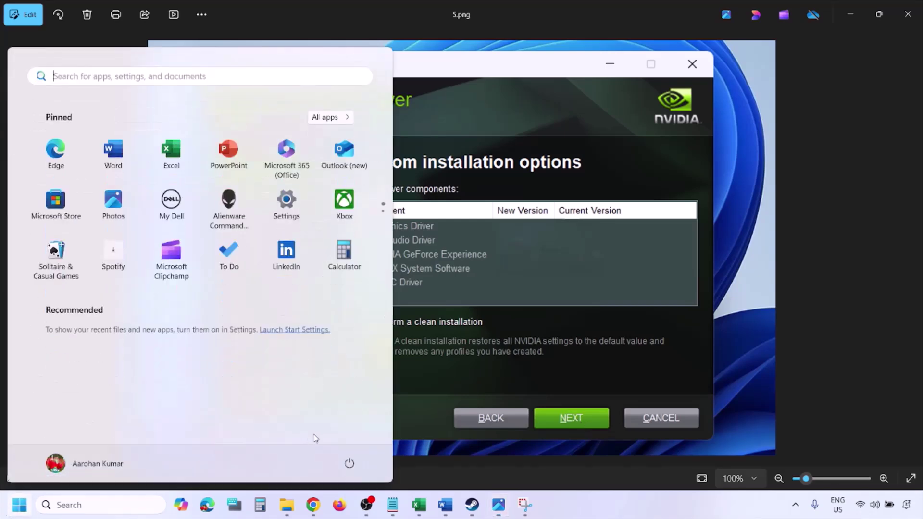
left_click(353, 468)
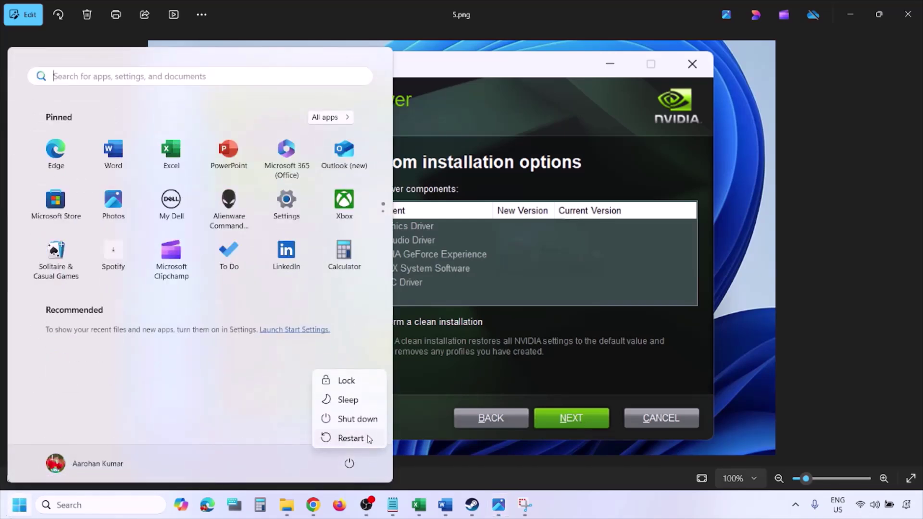
left_click(628, 514)
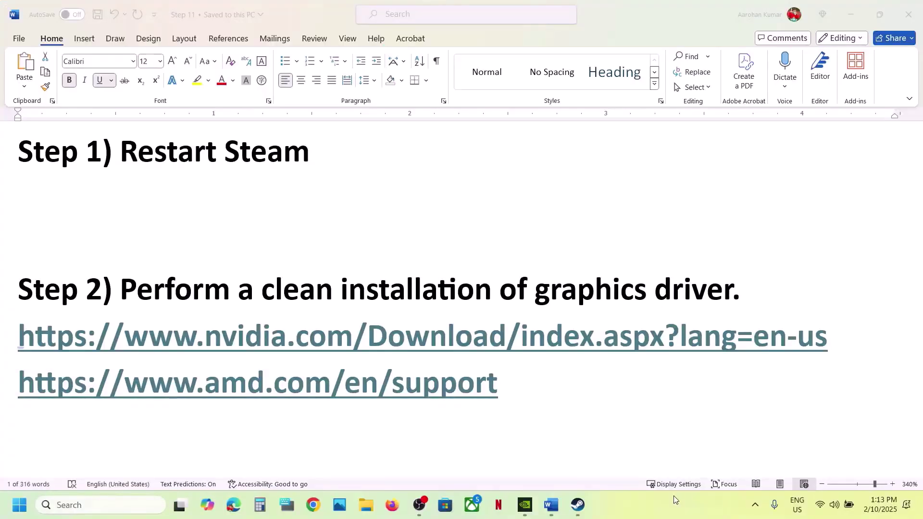
- Select the AMD support link in the Step 2 notes and open amd.com/en/support in Chrome
triple_click(513, 381)
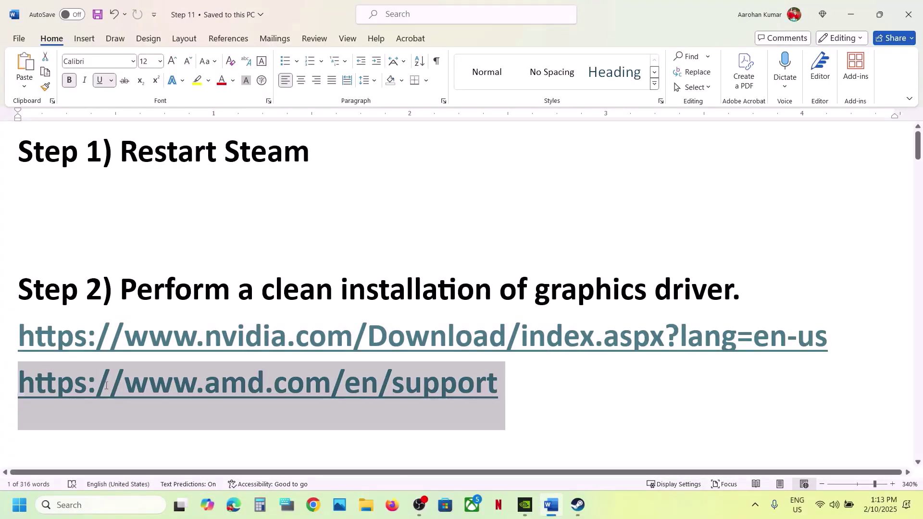
left_click(313, 505)
type("amd.com/en/support")
key("Return")
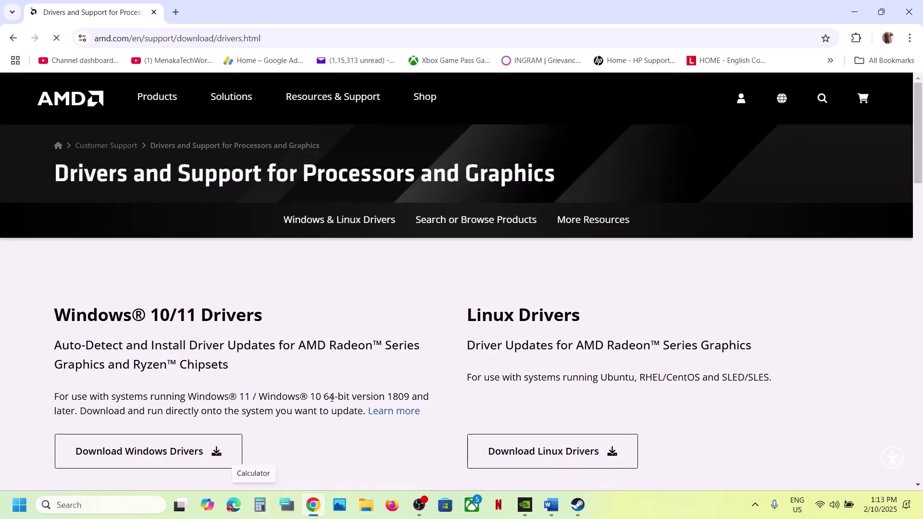
- Submit a driver lookup for Graphics, Radeon RX, Radeon RX 7000 Series, model AMD Radeon RX 7900 XTX
scroll(331, 398, "down", 9)
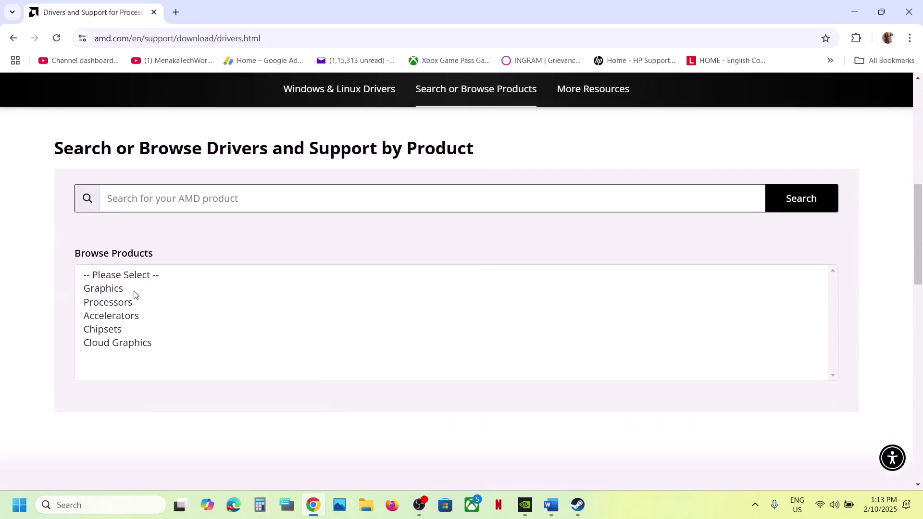
left_click(134, 289)
scroll(201, 292, "down", 2)
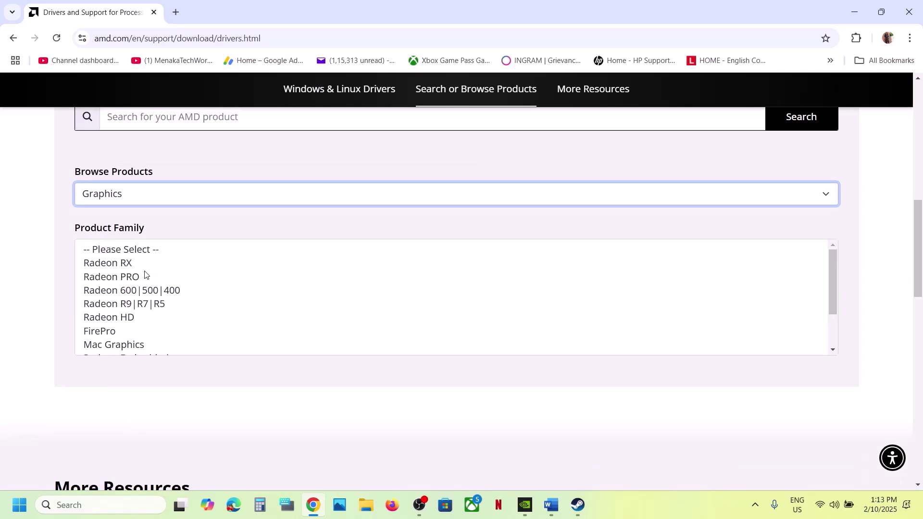
left_click(108, 263)
left_click(186, 321)
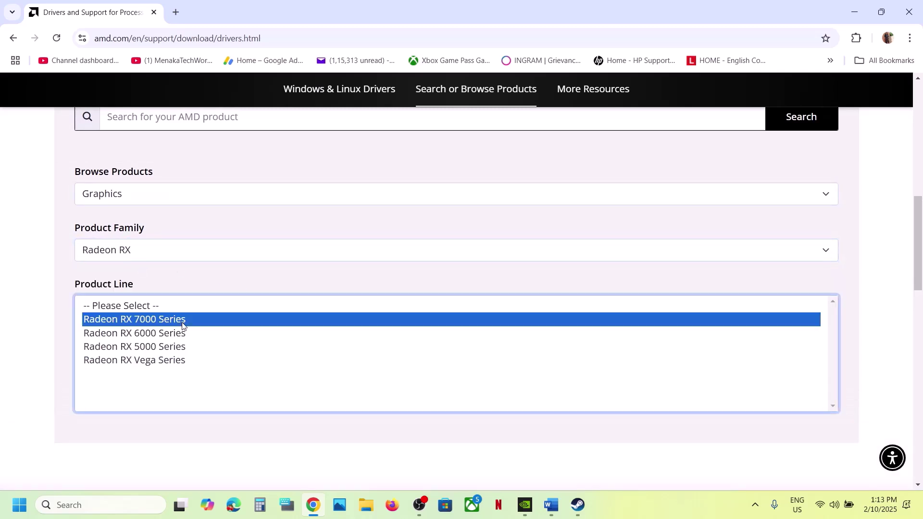
scroll(181, 325, "down", 2)
left_click(167, 271)
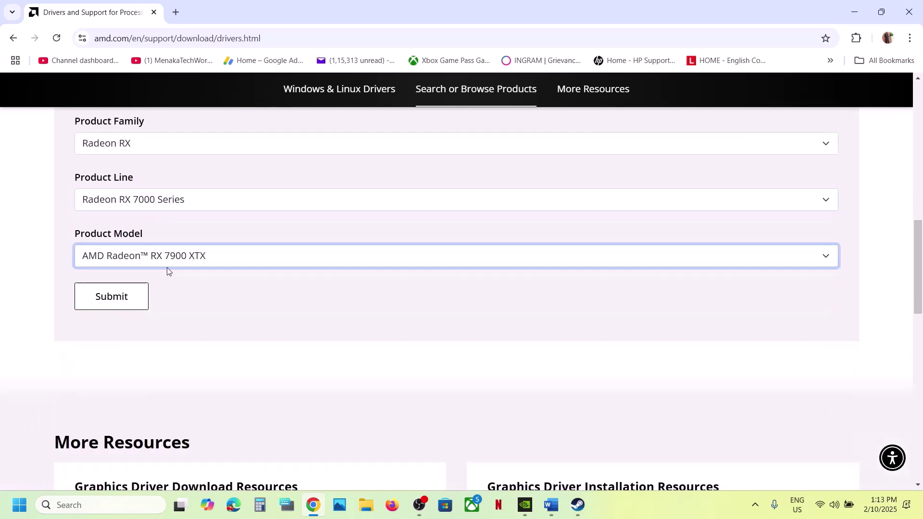
scroll(226, 307, "down", 1)
left_click(115, 262)
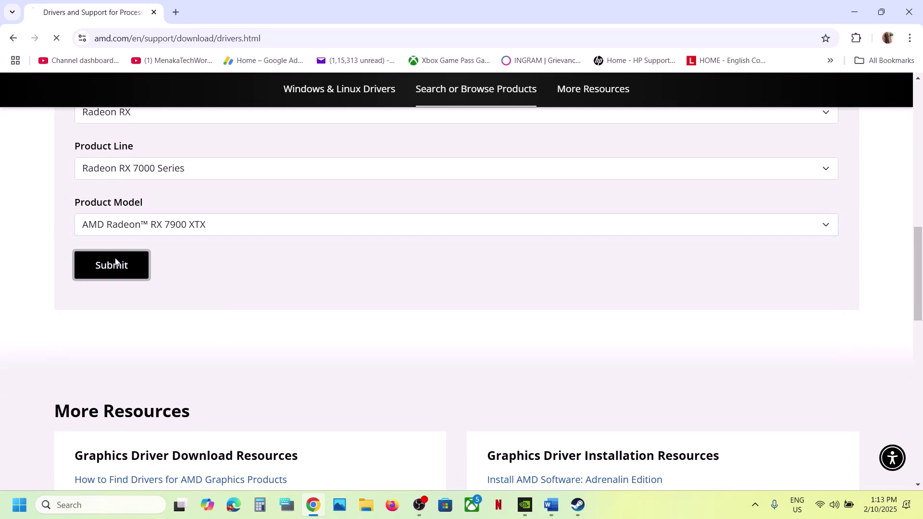
- Expand the Windows 11 - 64-Bit Edition drivers and highlight the AMD Software: Adrenalin Edition revision number
scroll(142, 221, "down", 2)
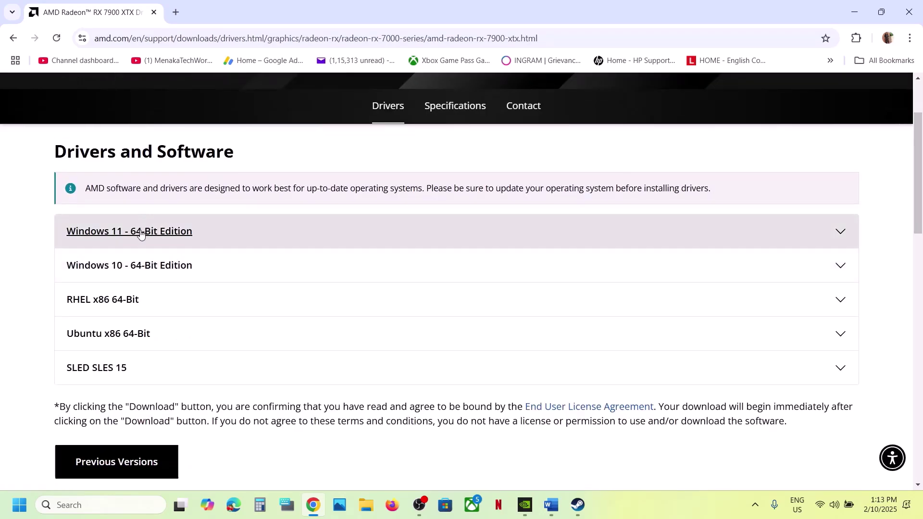
left_click(140, 233)
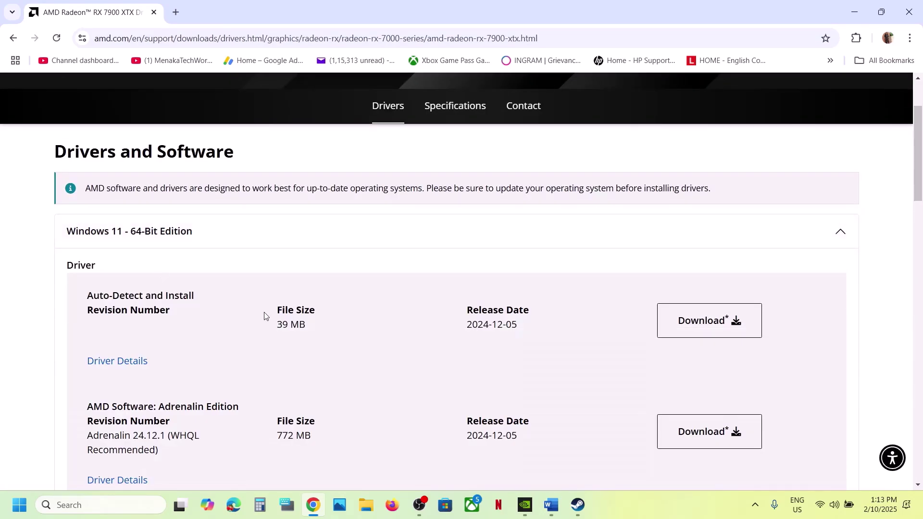
scroll(264, 313, "down", 1)
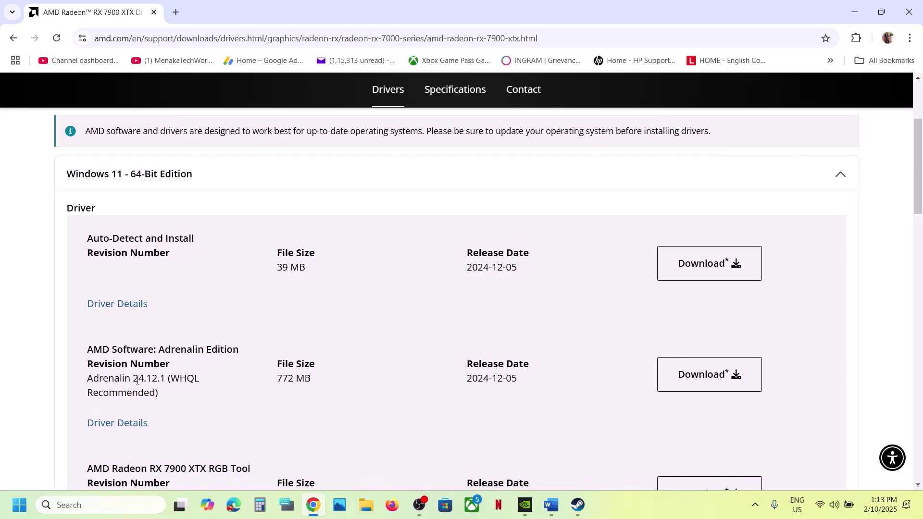
left_click_drag(133, 379, 158, 379)
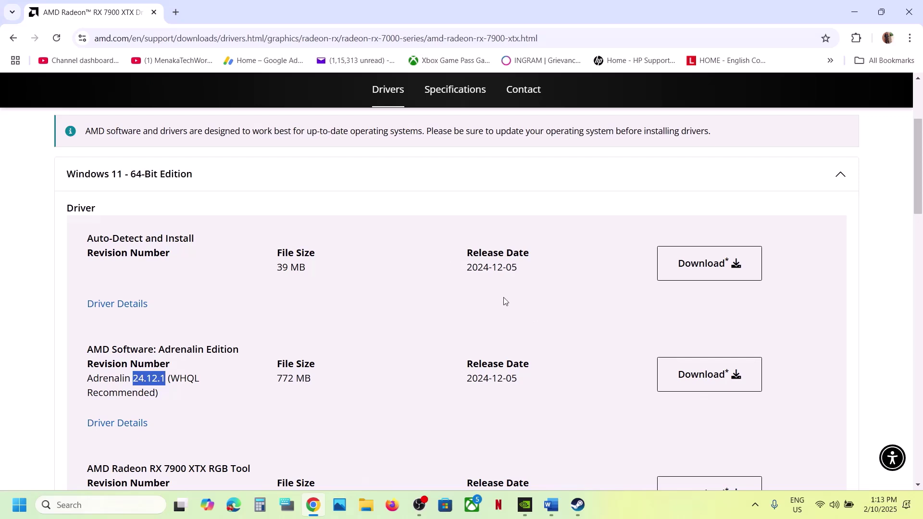
- Copy the word "graphics" from the Step 3 heading in the Word notes and search Windows with it to open Graphics settings
left_click(550, 502)
scroll(276, 352, "down", 4)
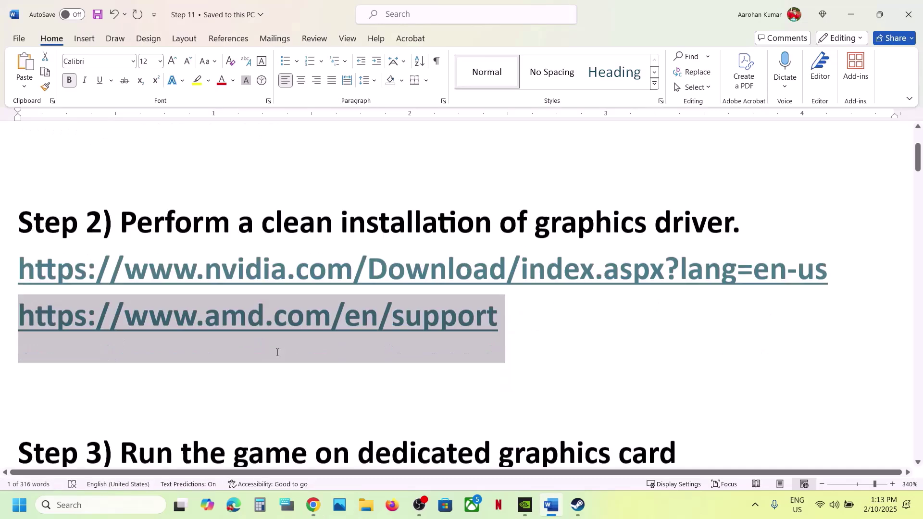
scroll(275, 352, "up", 3)
scroll(276, 351, "down", 1)
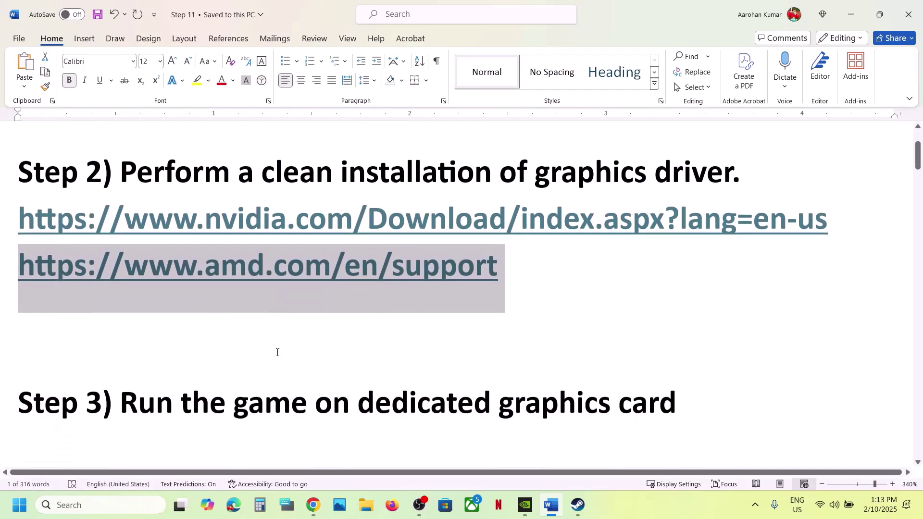
double_click(525, 396)
key("ctrl+c")
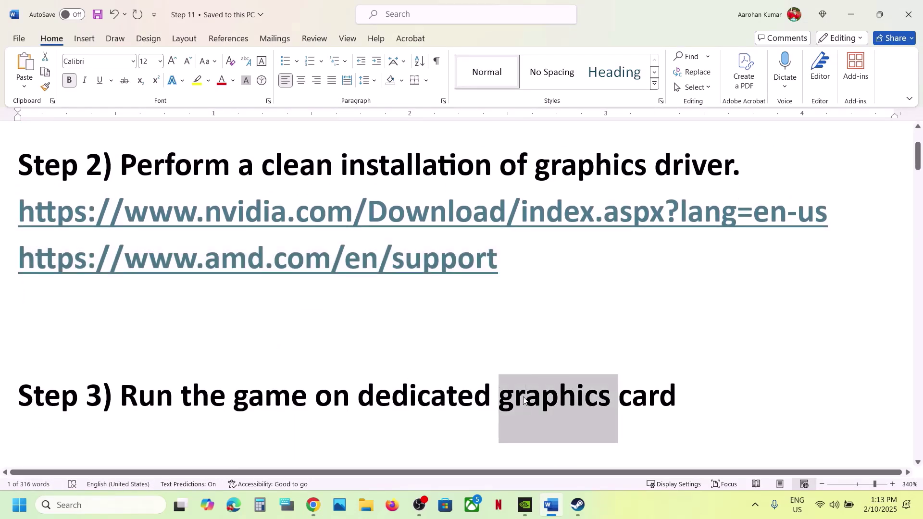
left_click(120, 506)
key("ctrl+v")
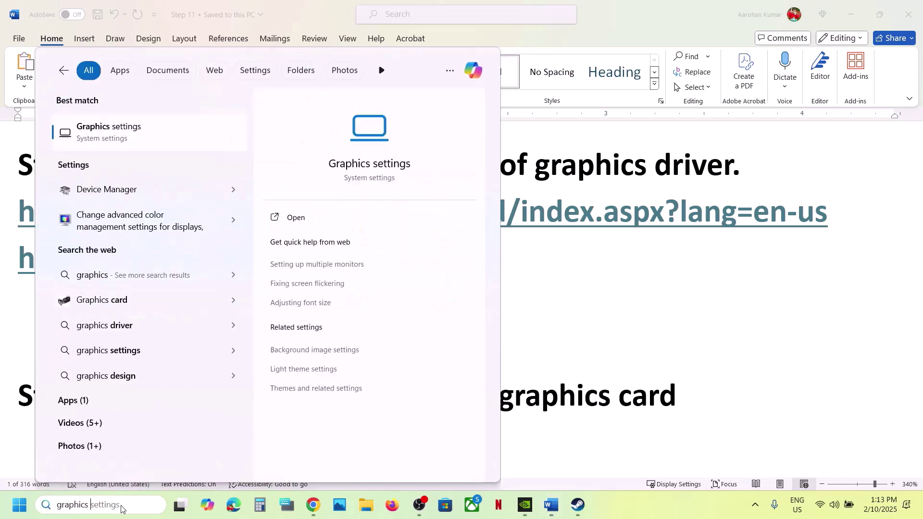
left_click(101, 142)
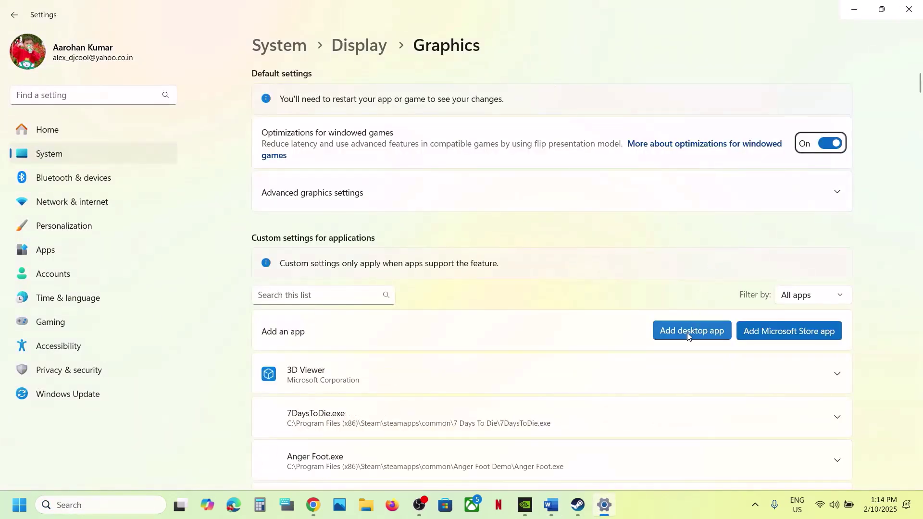
- Start adding a desktop app and browse to C:\Program Files (x86)\Steam\steamapps\common
left_click(687, 336)
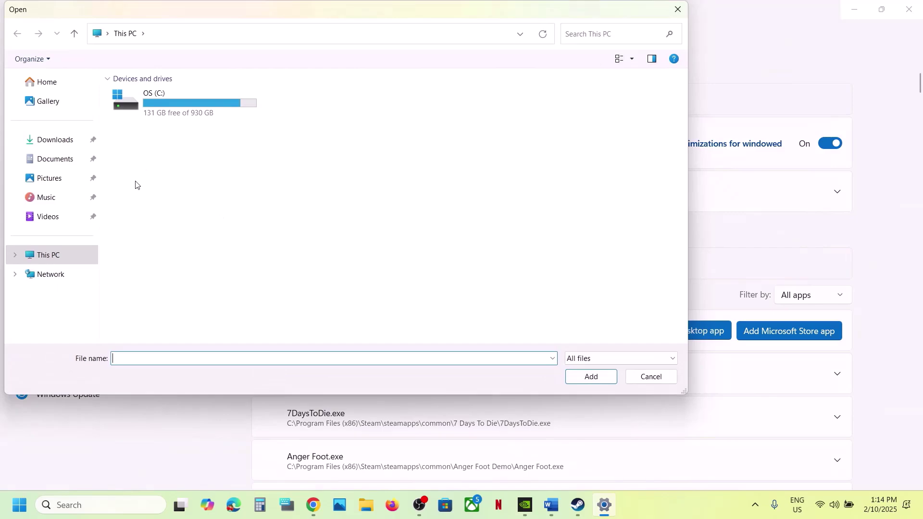
double_click(171, 116)
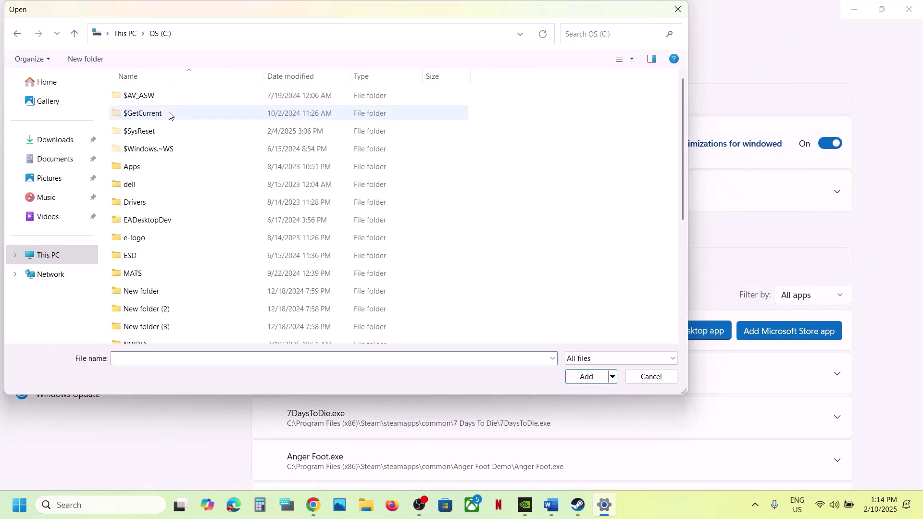
scroll(171, 117, "down", 4)
double_click(194, 213)
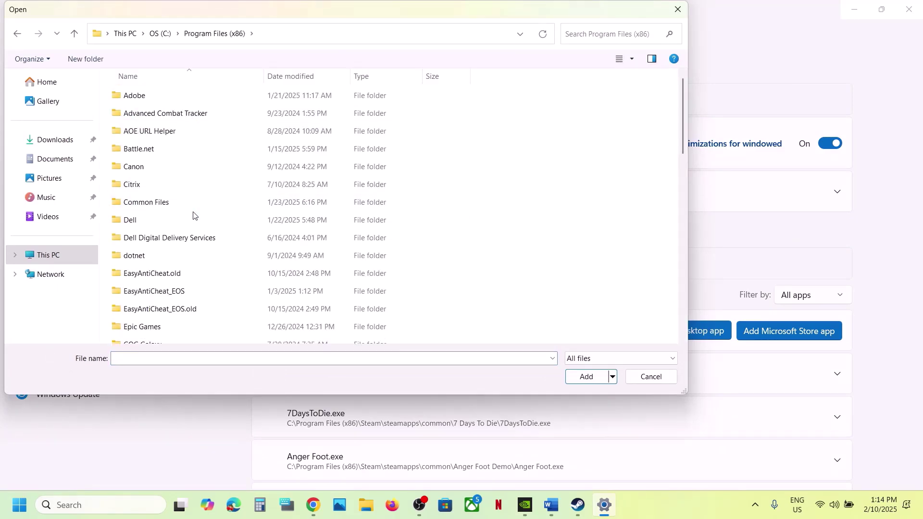
scroll(193, 215, "down", 8)
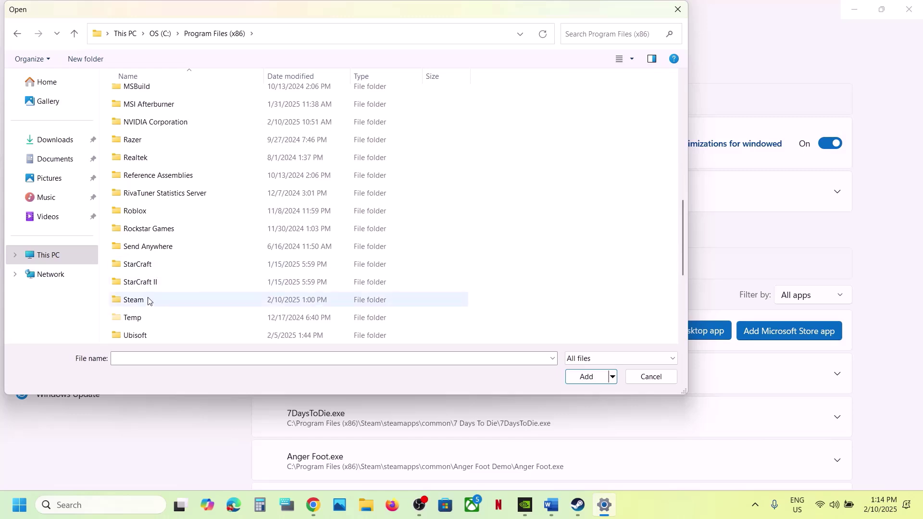
double_click(149, 300)
scroll(152, 260, "down", 3)
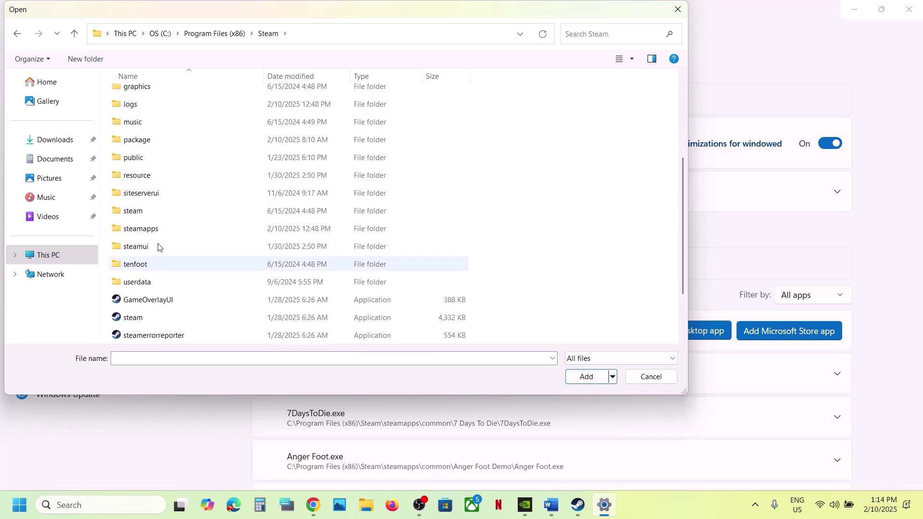
double_click(154, 229)
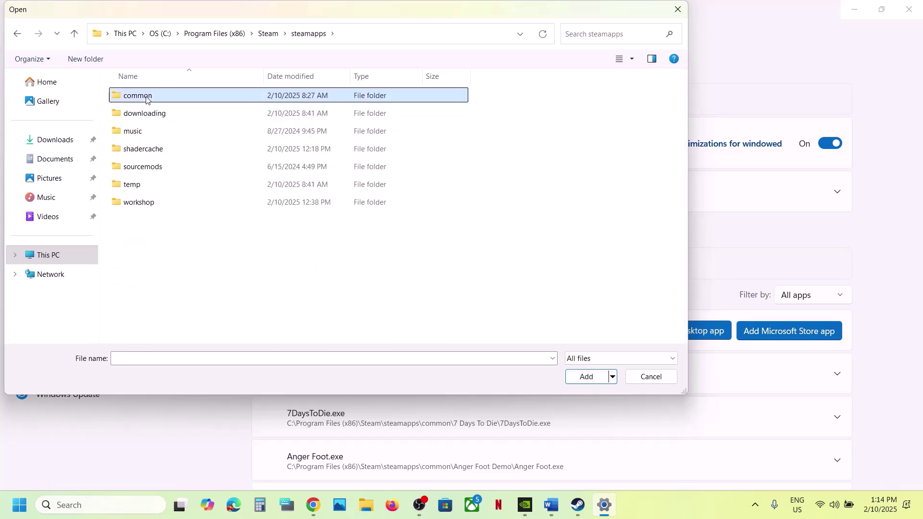
double_click(147, 99)
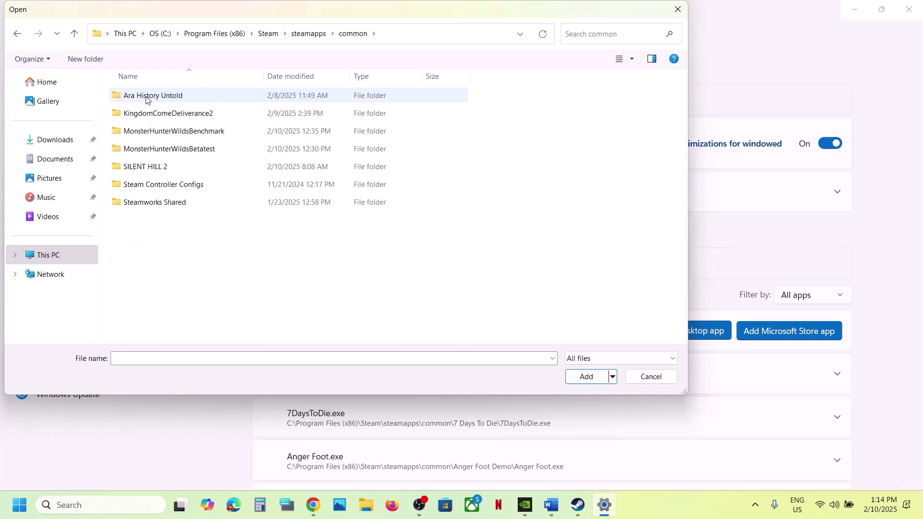
- Add the MonsterHunterWilds application from the MonsterHunterWildsBenchmark folder to the custom graphics settings
left_click(206, 132)
double_click(213, 133)
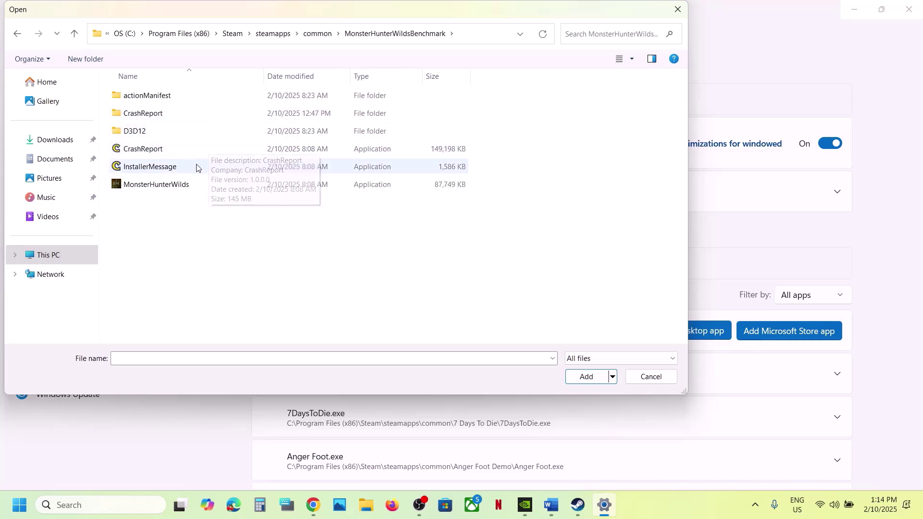
left_click(165, 192)
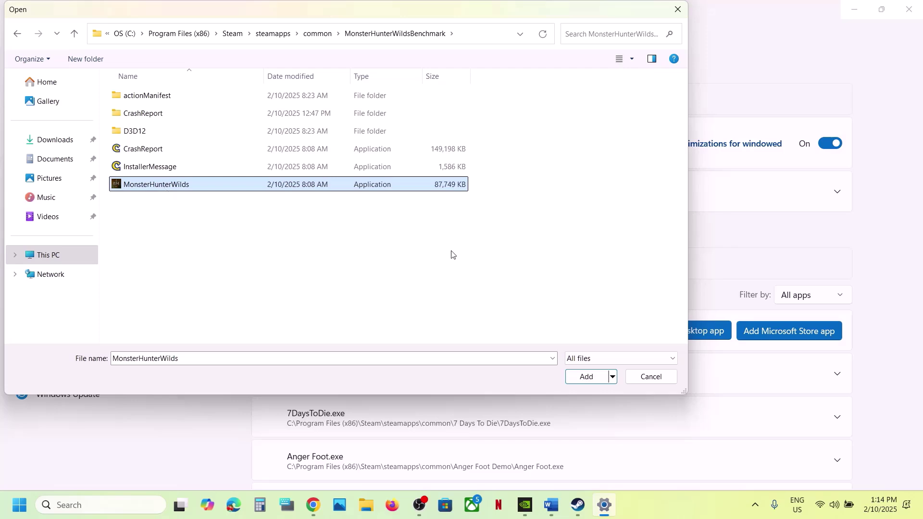
left_click(585, 379)
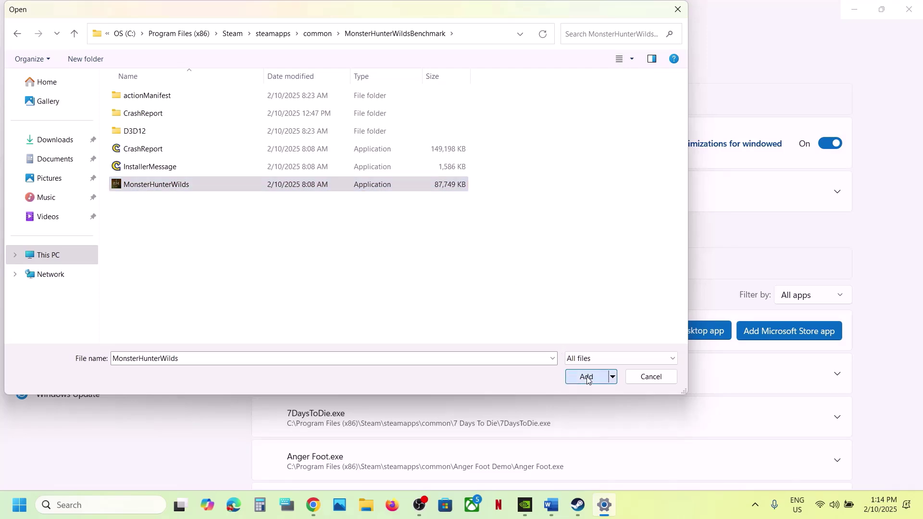
- Find Monster Hunter Wilds Benchmark in the custom app list and expand its graphics options
scroll(372, 373, "down", 3)
scroll(372, 373, "down", 20)
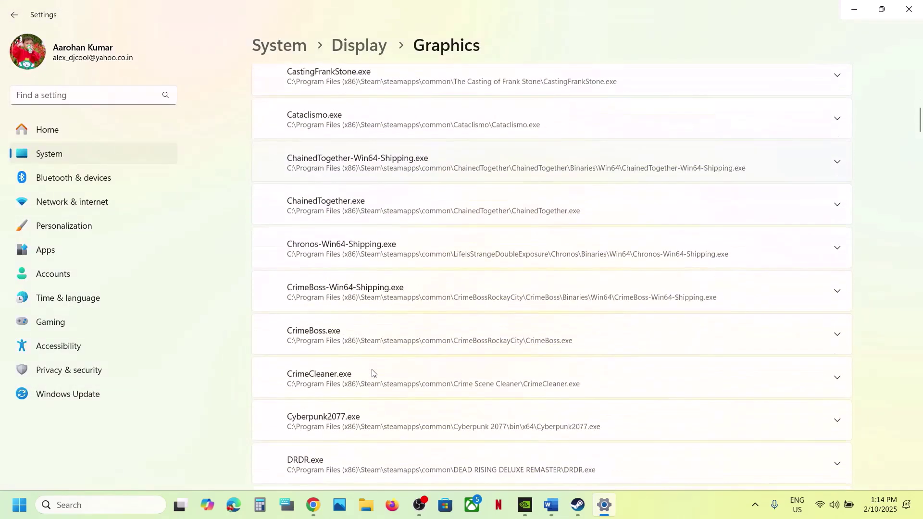
scroll(373, 373, "down", 20)
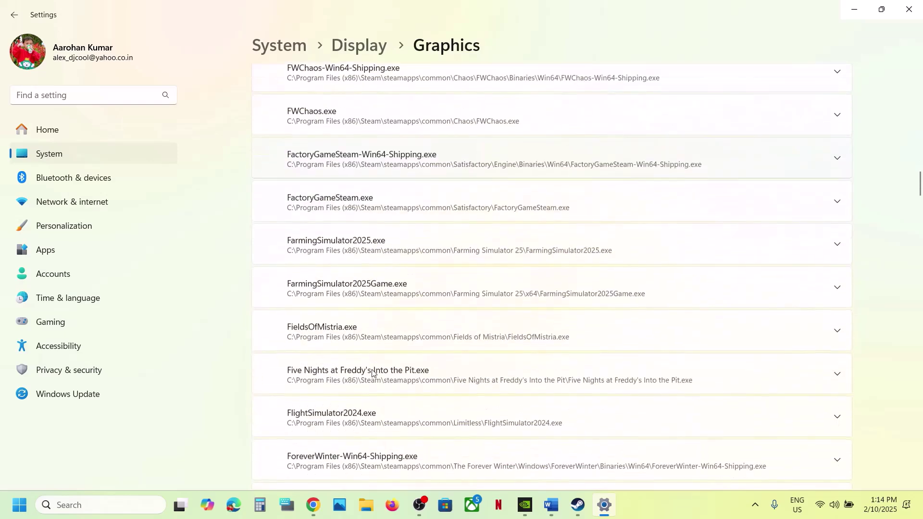
scroll(372, 372, "down", 20)
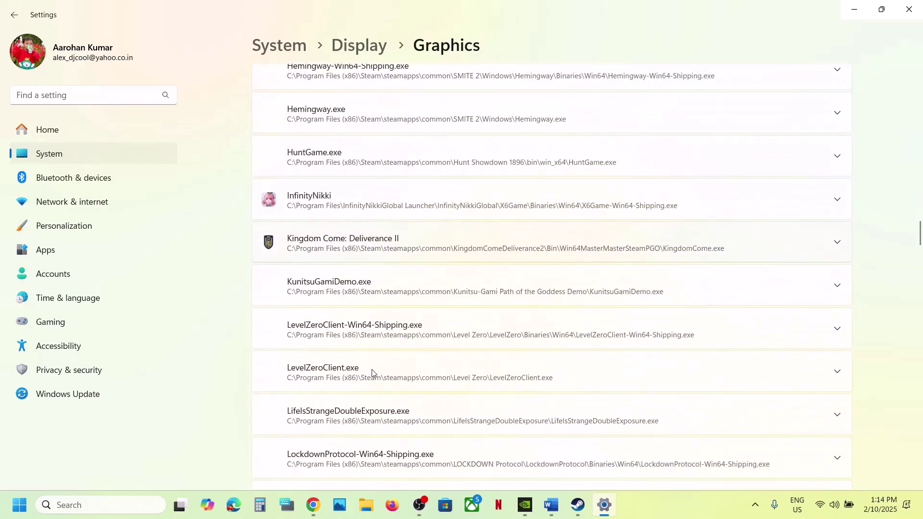
scroll(372, 372, "down", 5)
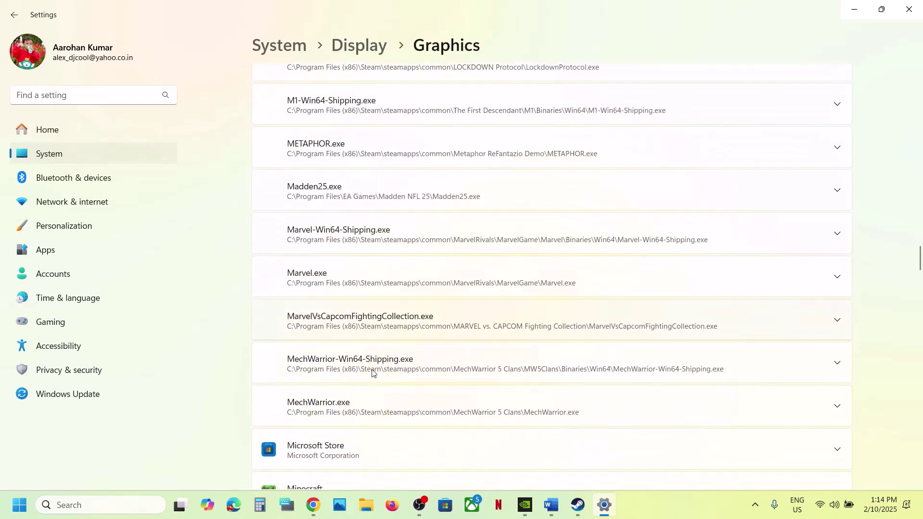
scroll(373, 373, "down", 1)
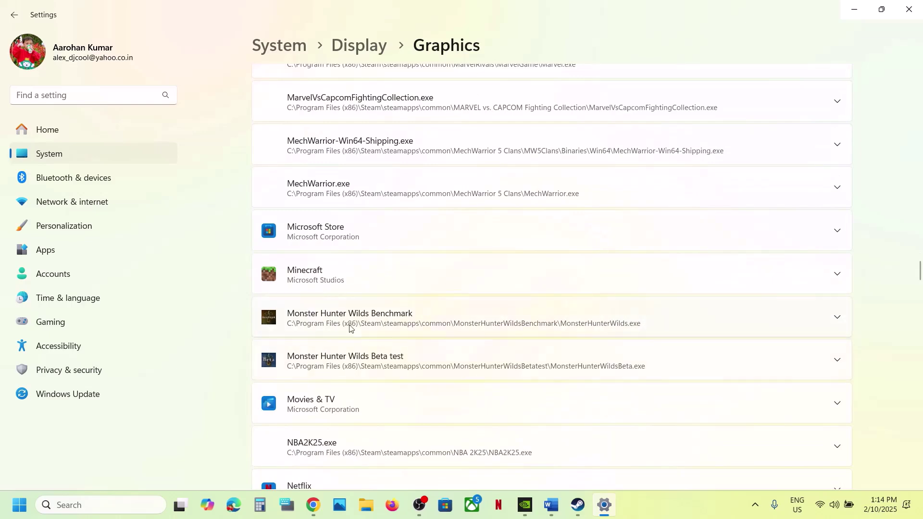
left_click(465, 314)
scroll(508, 344, "down", 2)
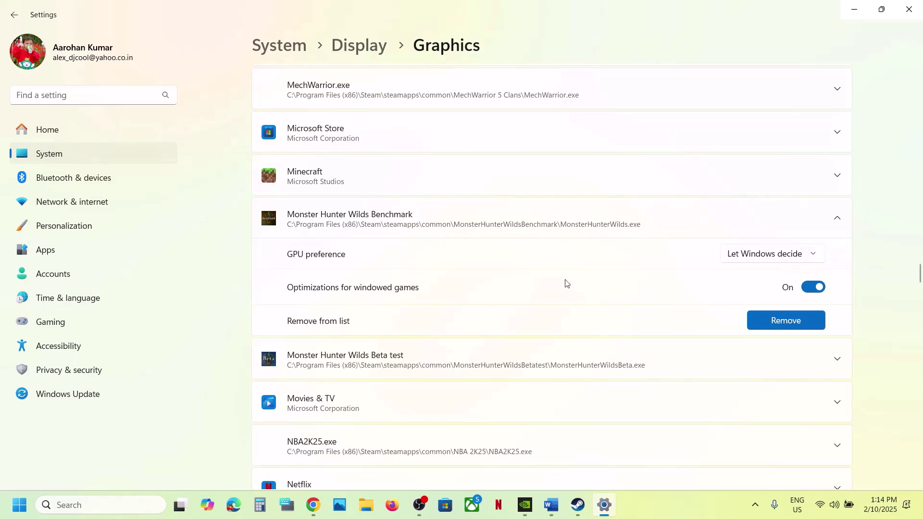
- Set the GPU preference of Monster Hunter Wilds Benchmark to High Performance (NVIDIA GeForce RTX 3050 Laptop GPU) and close Settings
left_click(747, 255)
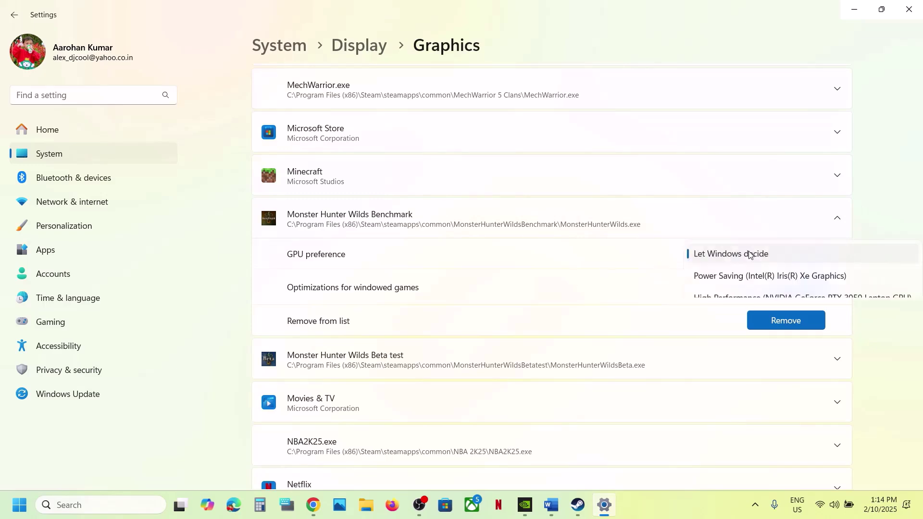
left_click(774, 299)
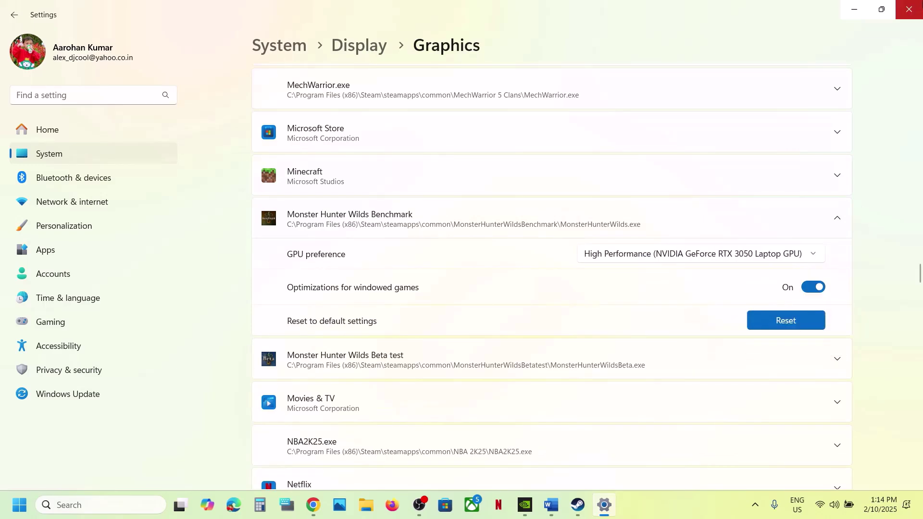
left_click(912, 13)
- Highlight "Automatic Tuning in" in the Step 4 heading of the notes and open the NVIDIA app by searching Windows for "nvid"
scroll(441, 395, "down", 5)
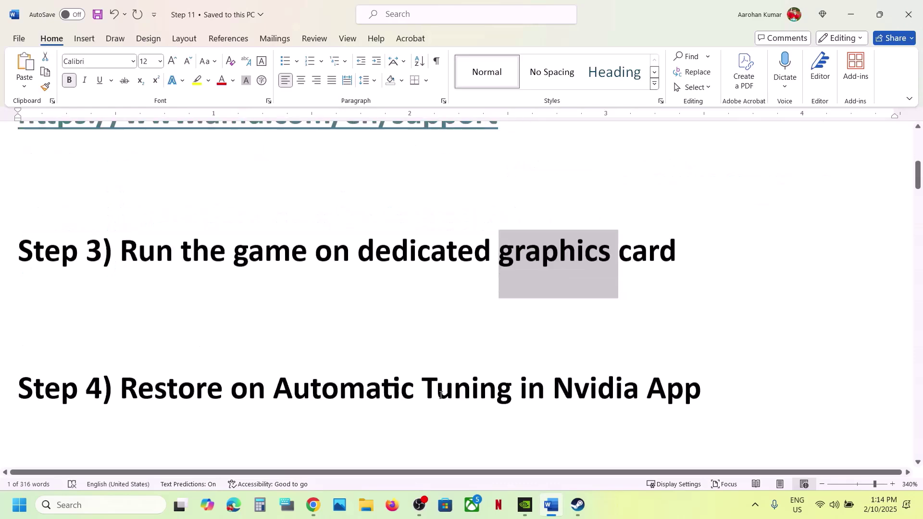
scroll(439, 393, "up", 2)
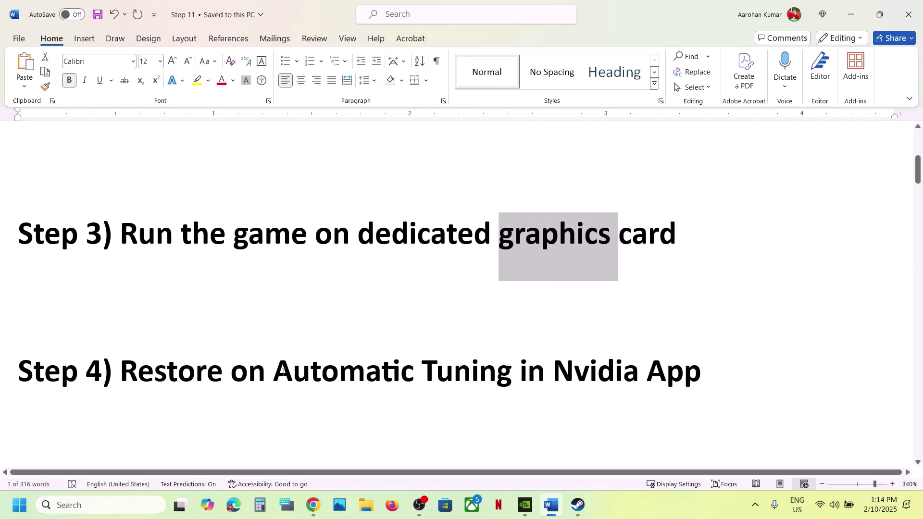
left_click_drag(278, 372, 552, 374)
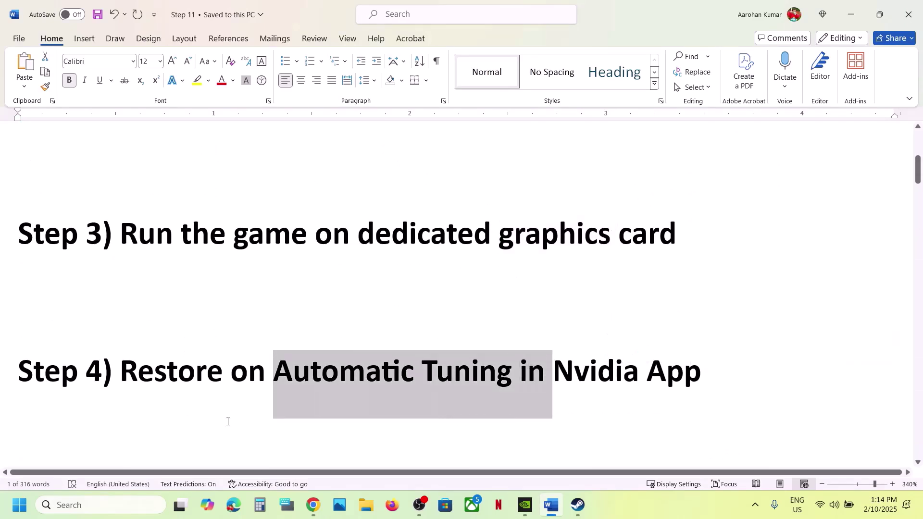
left_click(77, 504)
type("n")
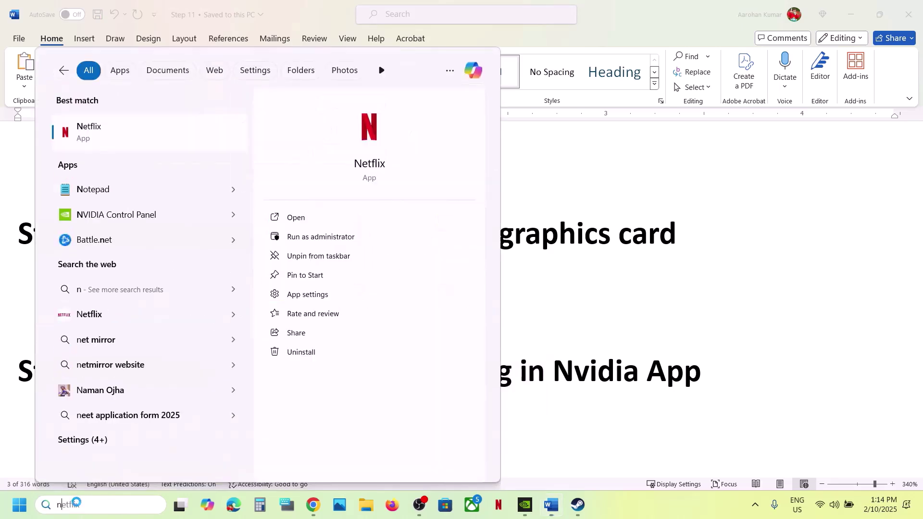
type("vid")
key("Return")
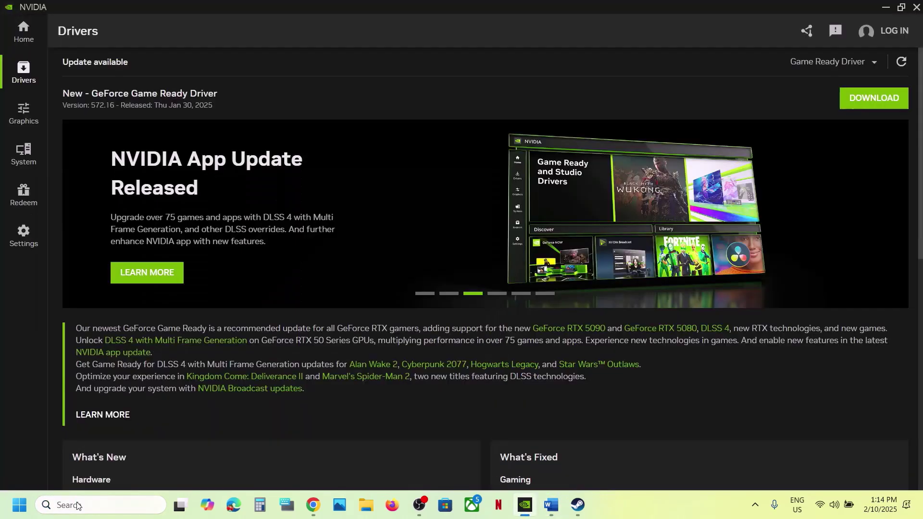
- Examine the Automatic Tuning restore option in the system performance settings and minimize the NVIDIA app
left_click(28, 159)
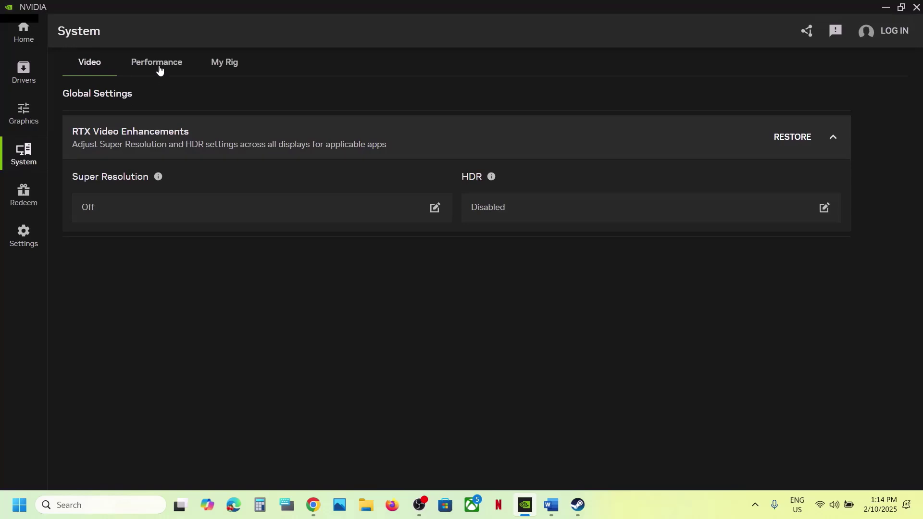
left_click(159, 69)
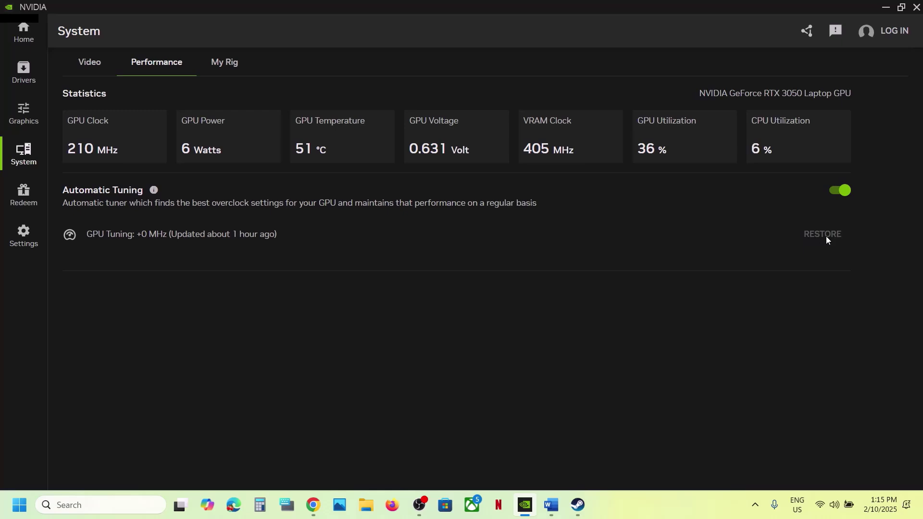
left_click(884, 8)
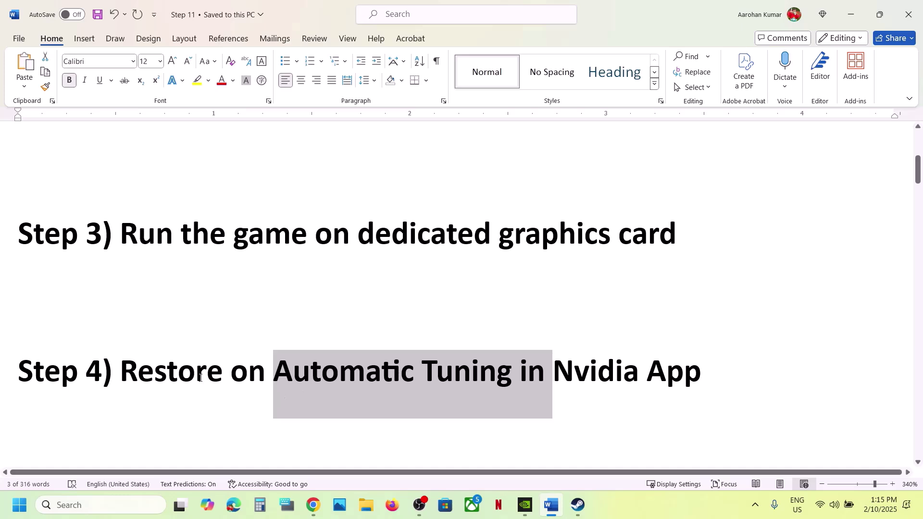
- Copy "AMD 25.1.1 Optional Update" from the Step 5 heading and search Google for it in a new Chrome tab
scroll(280, 392, "down", 3)
scroll(200, 378, "down", 1)
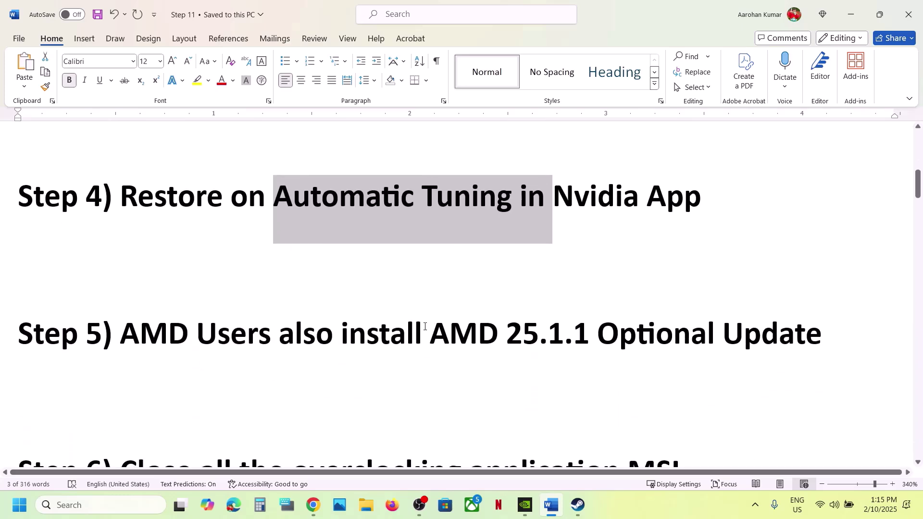
left_click_drag(435, 329, 769, 331)
key("ctrl+c")
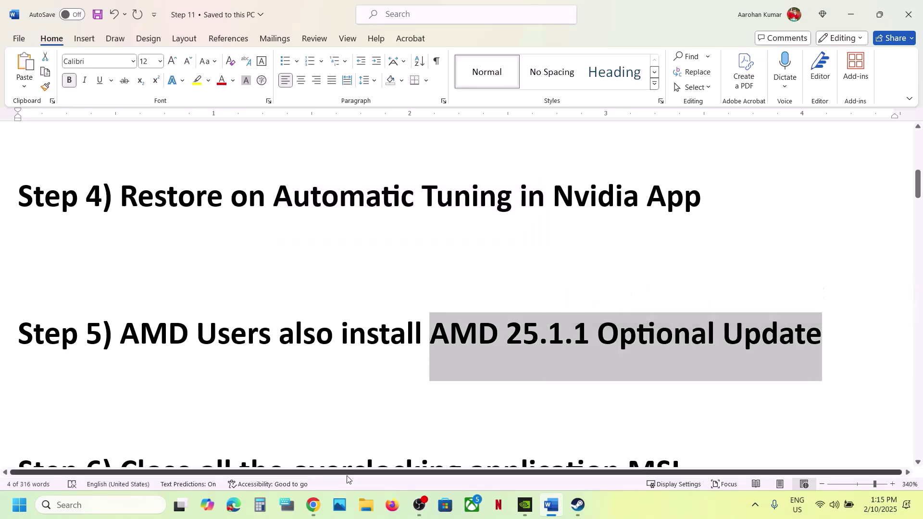
left_click(313, 505)
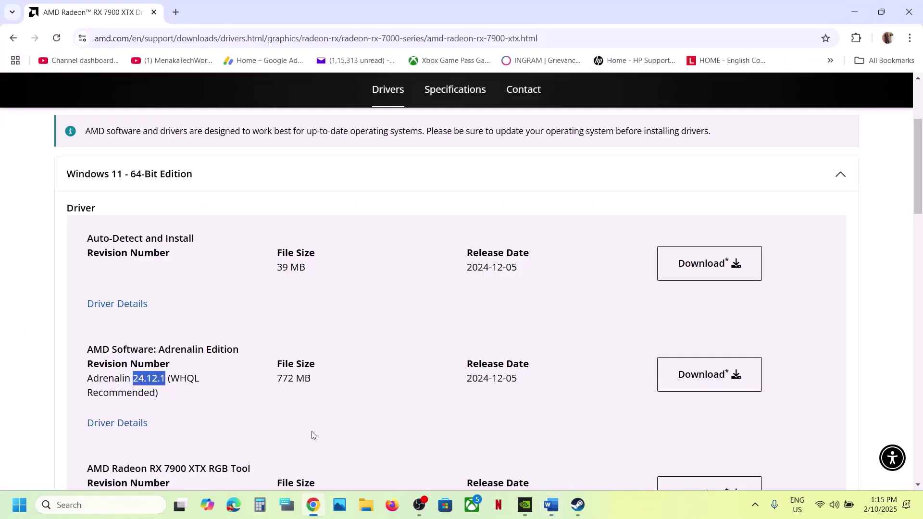
left_click(181, 14)
key("ctrl+v")
key("Return")
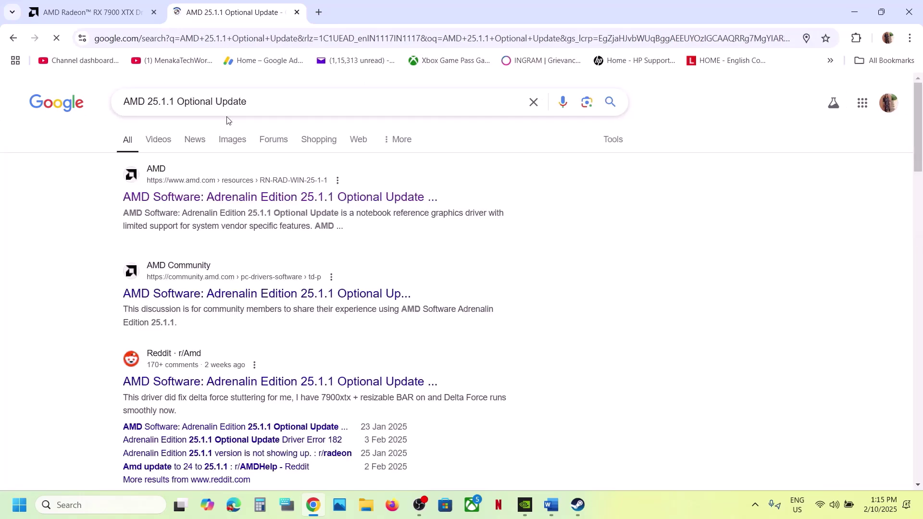
- Open AMD's Adrenalin Edition 25.1.1 Optional Update release notes and download the driver for Windows 10 & Windows 11 64-bit
left_click(182, 201)
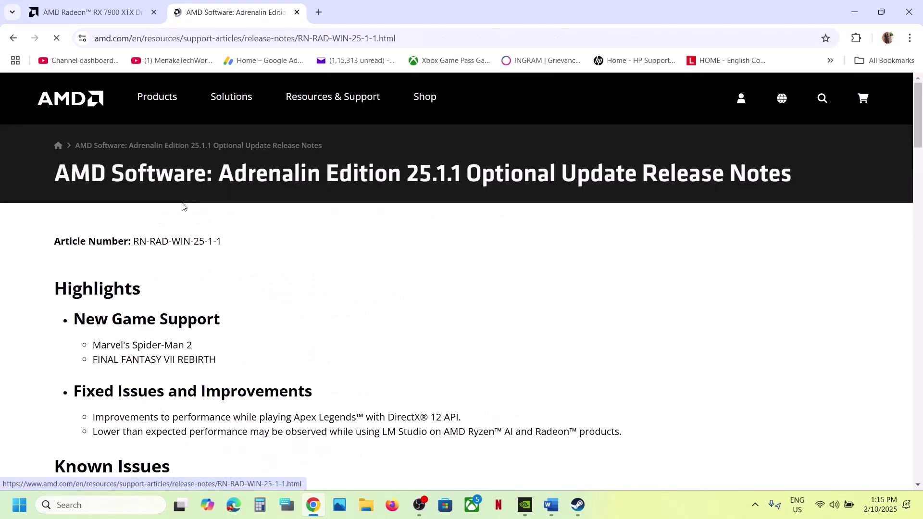
scroll(322, 305, "down", 15)
scroll(321, 301, "up", 1)
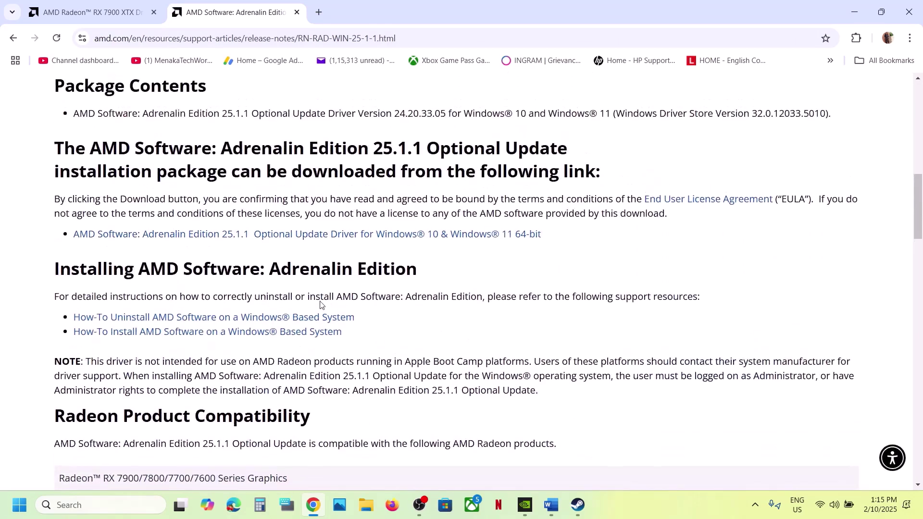
scroll(321, 303, "up", 1)
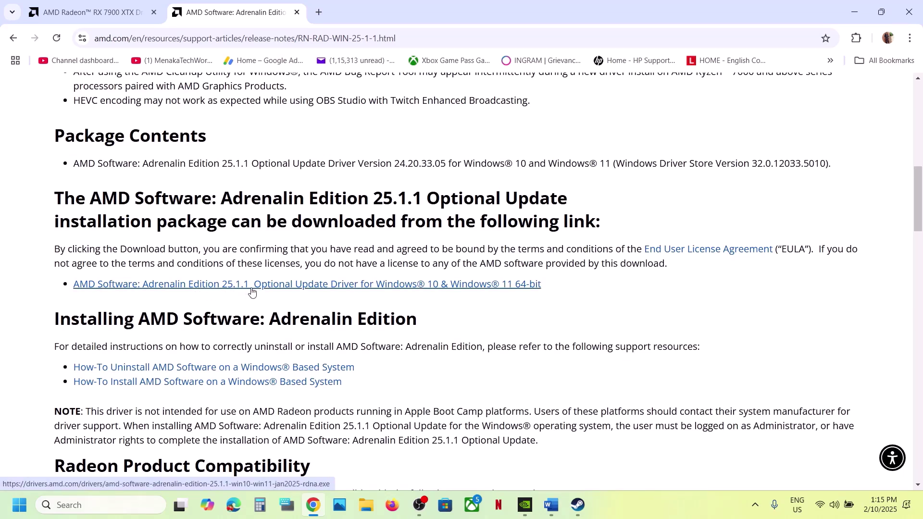
left_click(349, 287)
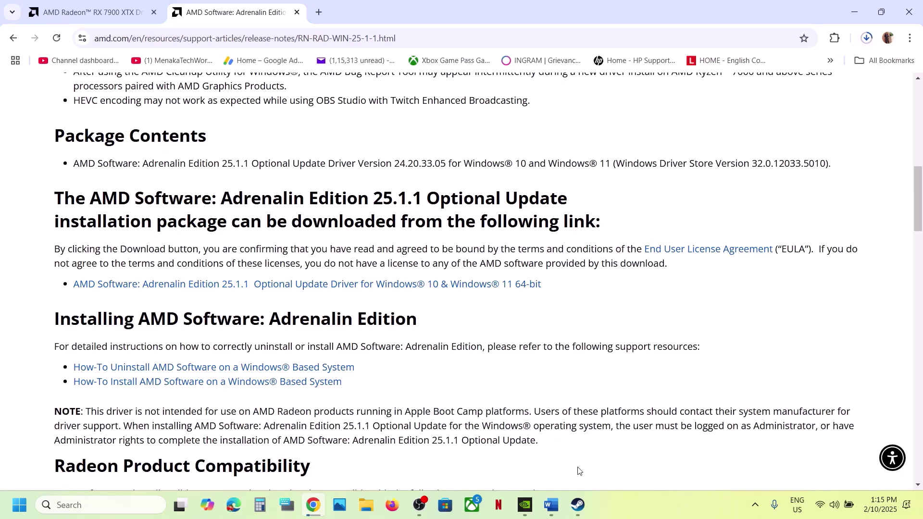
- Return to the Word notes and highlight "Close all the overclocking application" in the Step 6 heading
left_click(578, 505)
left_click(551, 505)
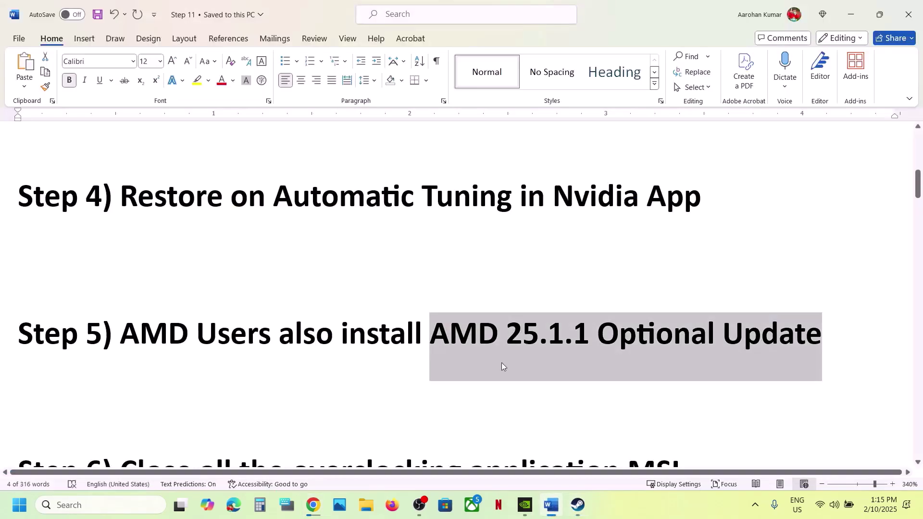
scroll(501, 362, "down", 4)
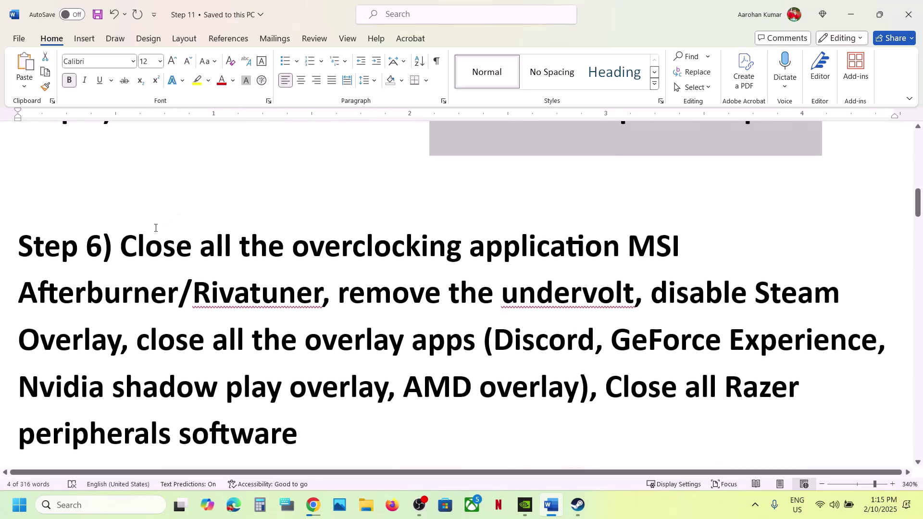
left_click_drag(127, 245, 624, 247)
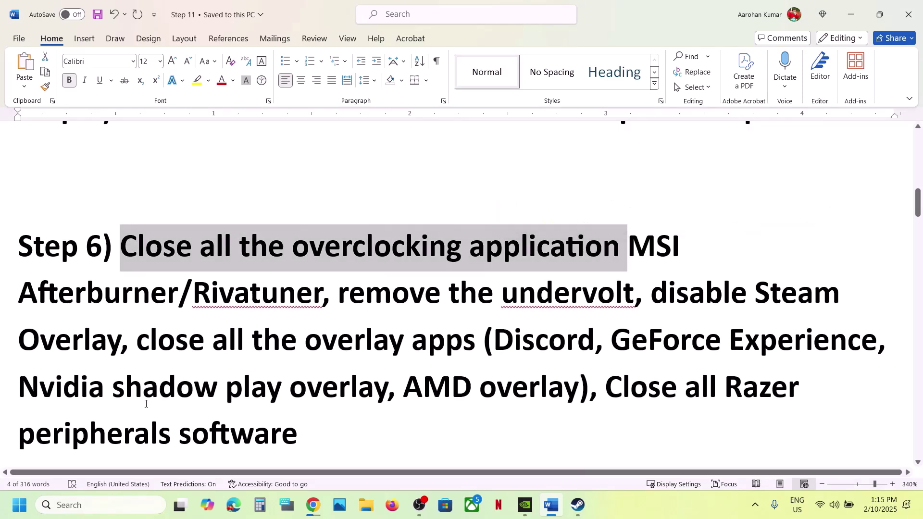
- Launch MSI Afterburner and RivaTuner through Windows search
left_click(79, 501)
type("msu")
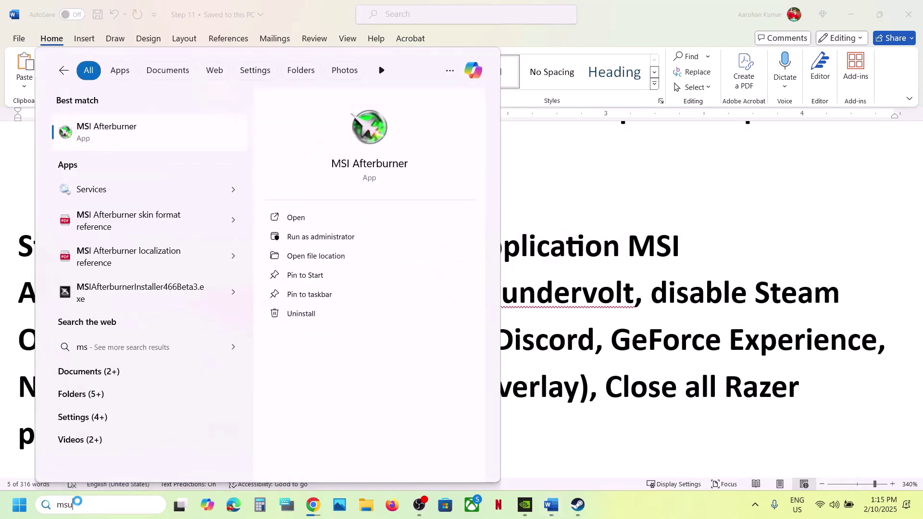
key("BackSpace")
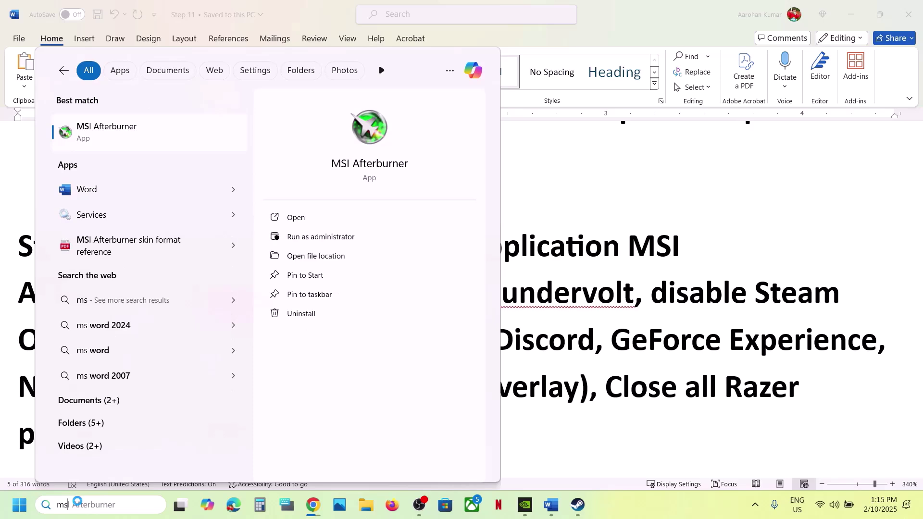
key("Escape")
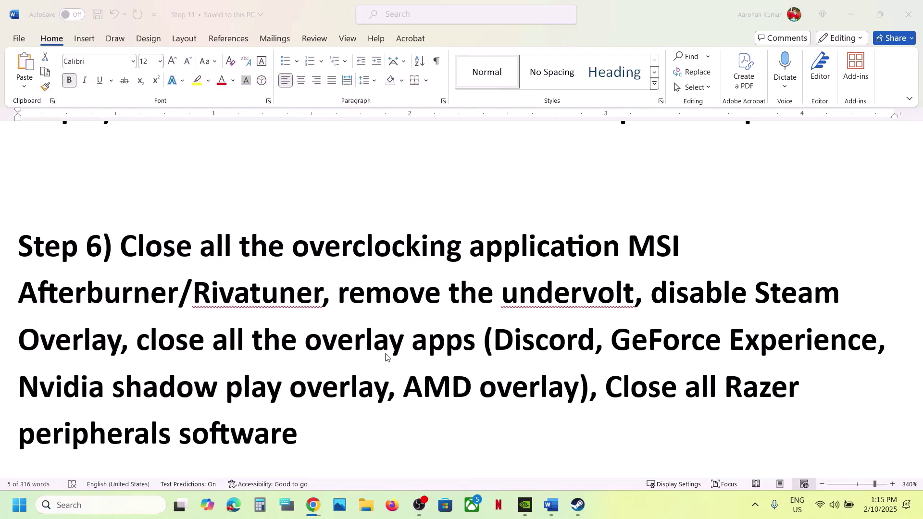
left_click(89, 503)
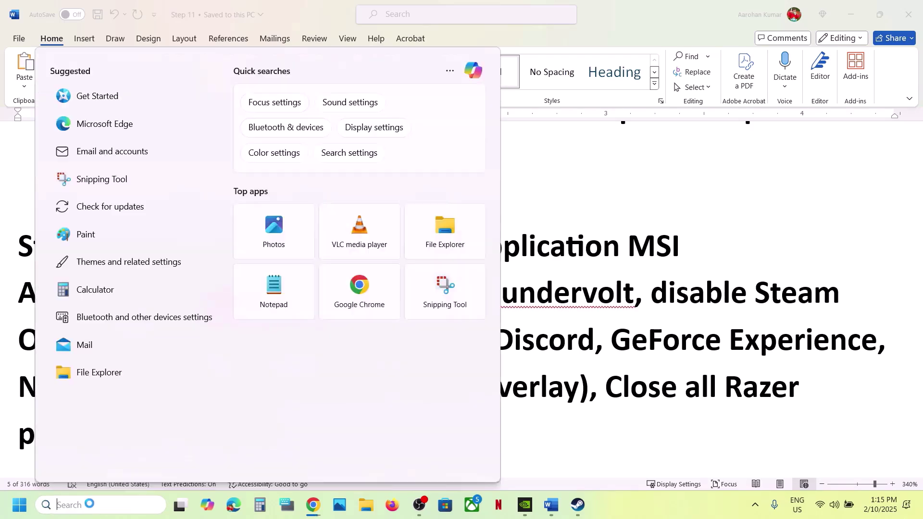
type("riva")
key("Escape")
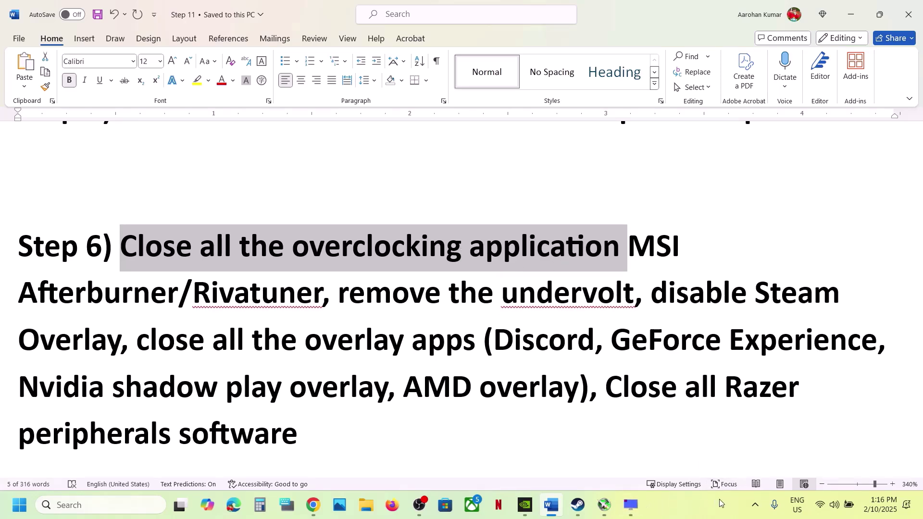
- Exit RivaTuner Statistics Server from the hidden background apps in the system tray
left_click(752, 506)
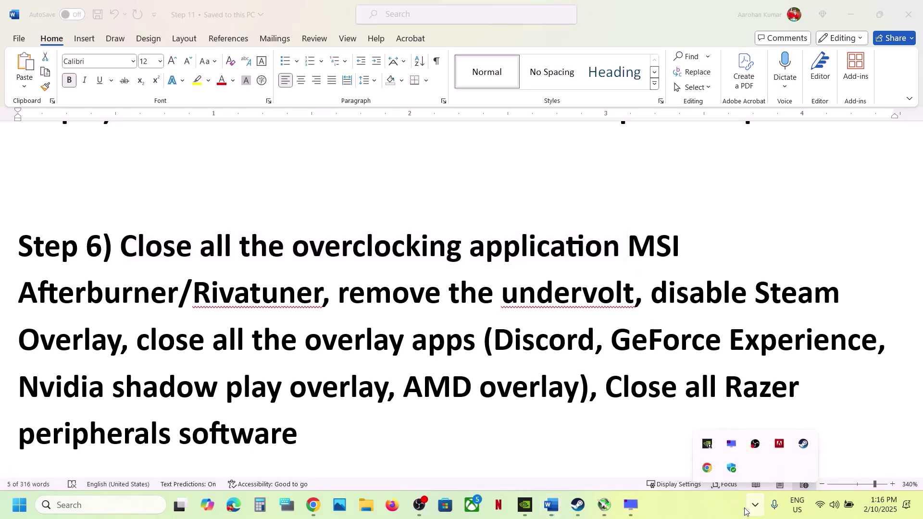
right_click(731, 451)
left_click(756, 480)
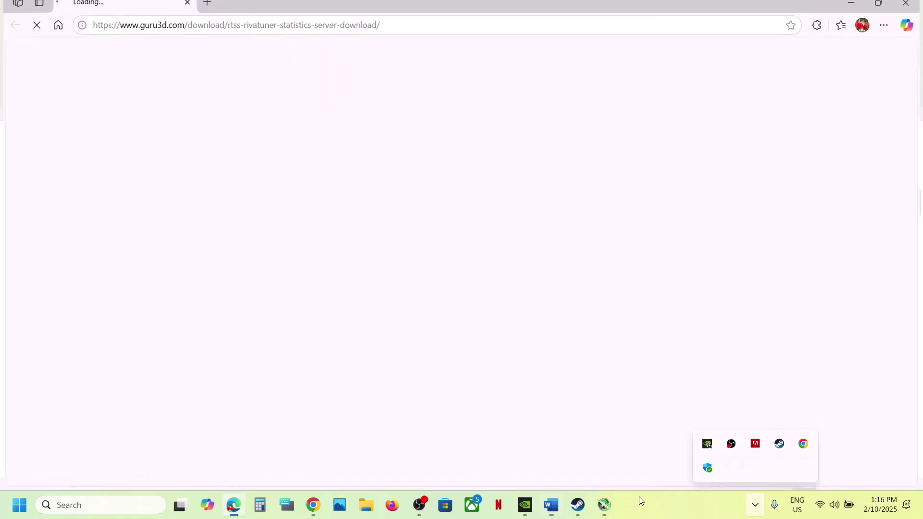
- Bring up the MSI Afterburner window, minimize it, and exit the program from the system tray
left_click(604, 505)
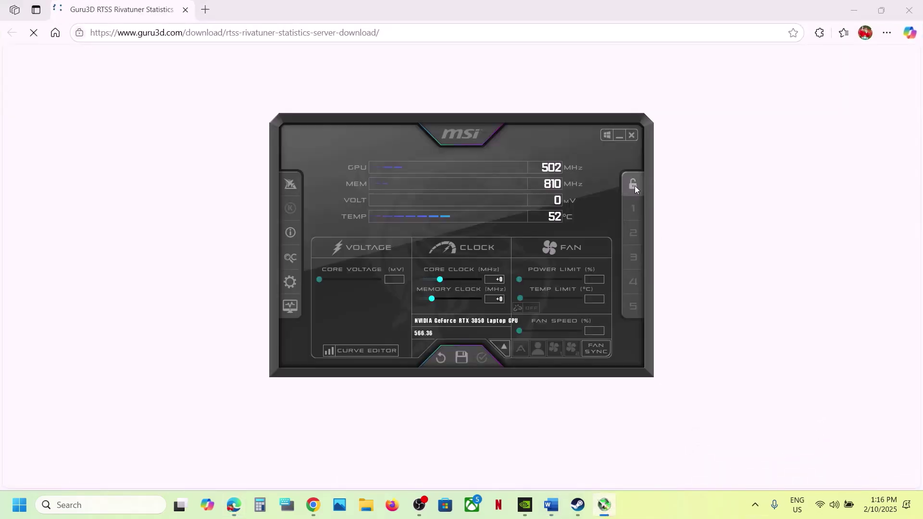
left_click(618, 136)
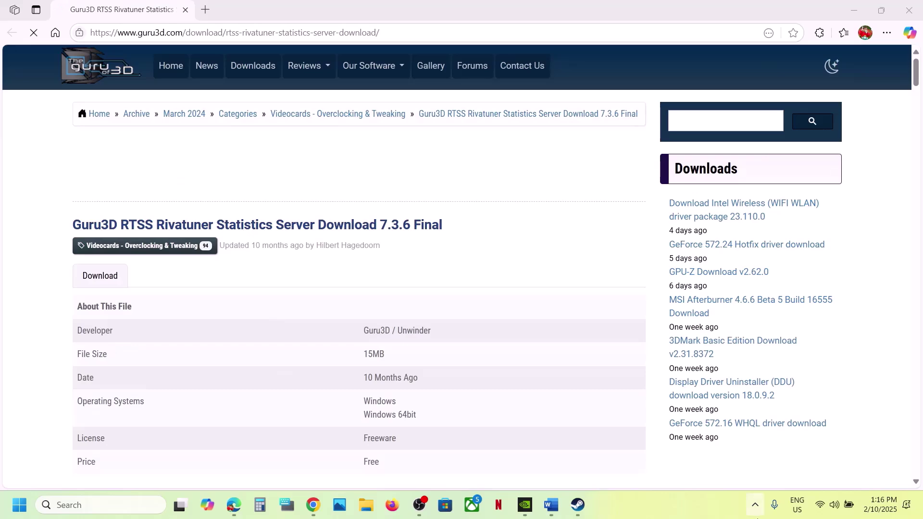
left_click(754, 505)
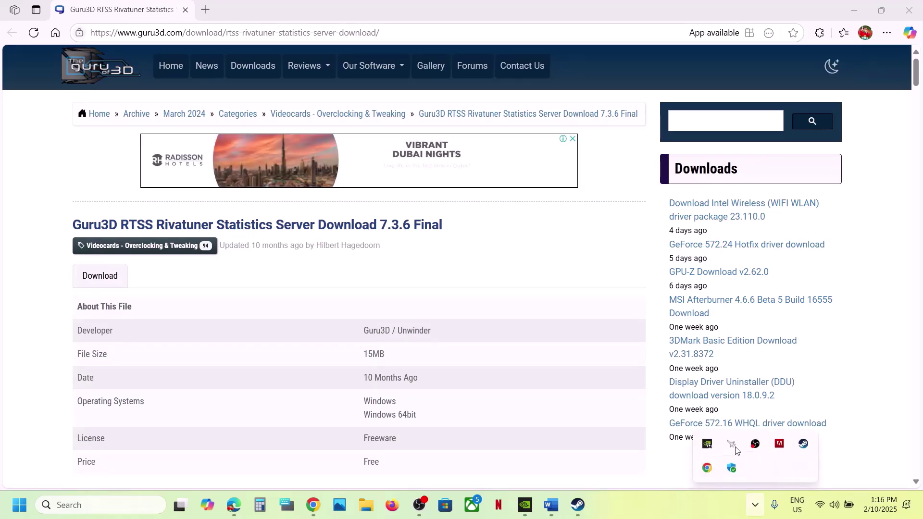
right_click(732, 447)
left_click(756, 439)
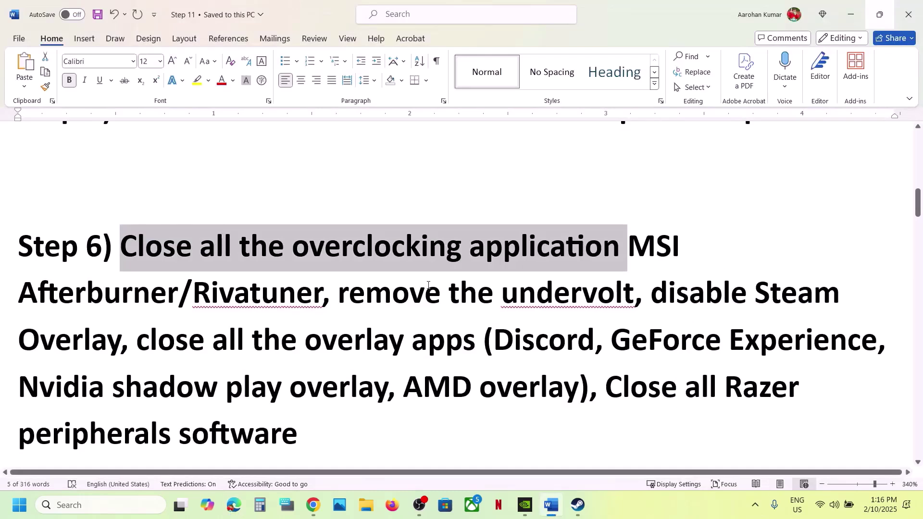
- Highlight "remove the undervolt" and the Steam Overlay instruction in the Step 6 heading, and switch to Steam
left_click_drag(347, 297, 596, 300)
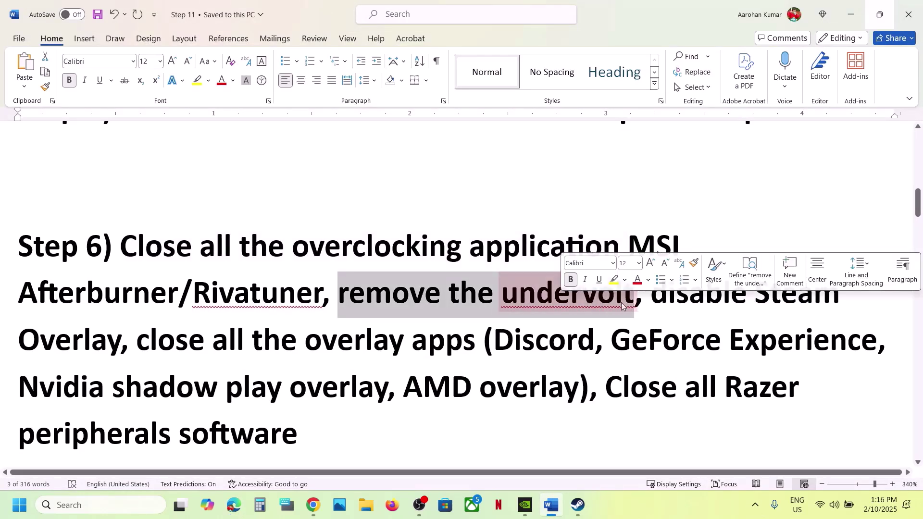
left_click_drag(652, 296, 108, 361)
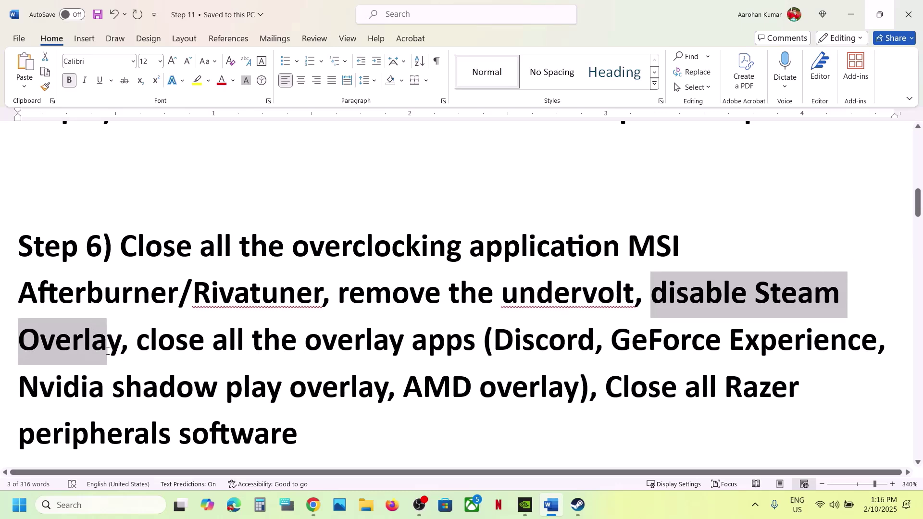
left_click(588, 503)
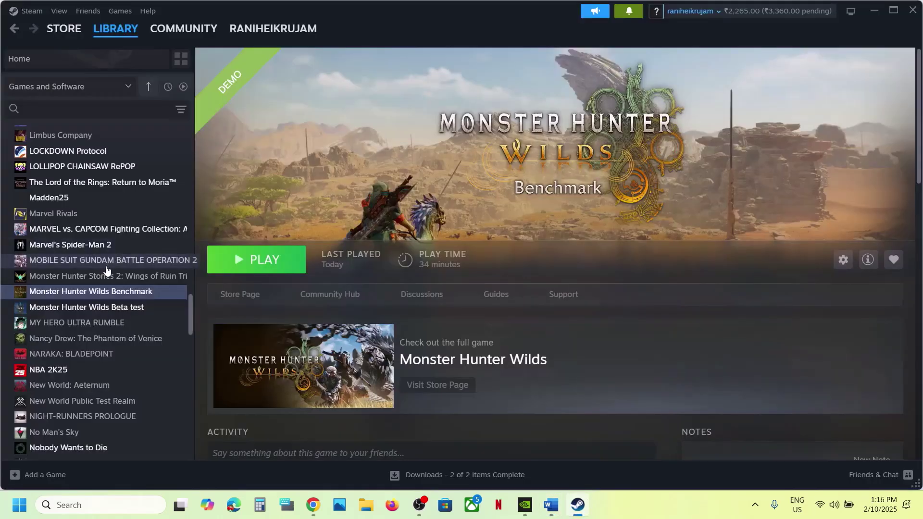
- Open the Monster Hunter Wilds Benchmark properties, check the in-game Steam Overlay setting, and close the properties window
right_click(104, 291)
left_click(139, 385)
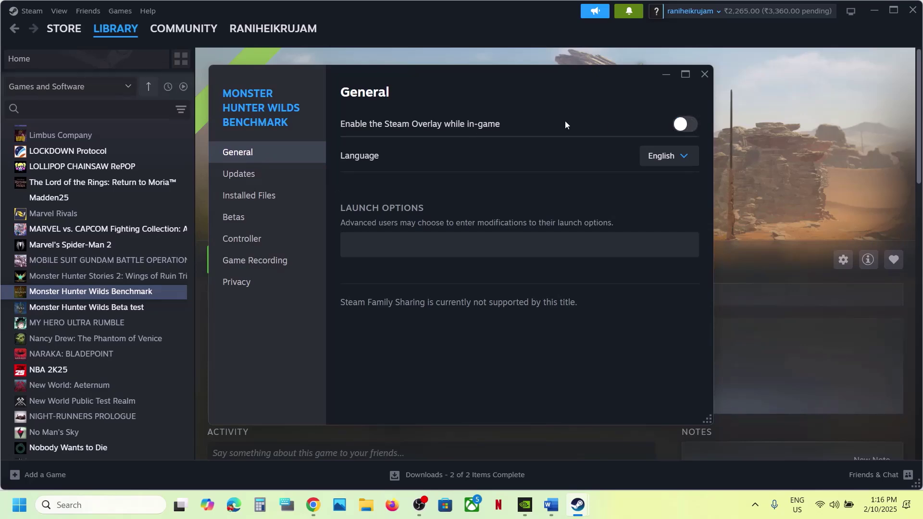
left_click(705, 75)
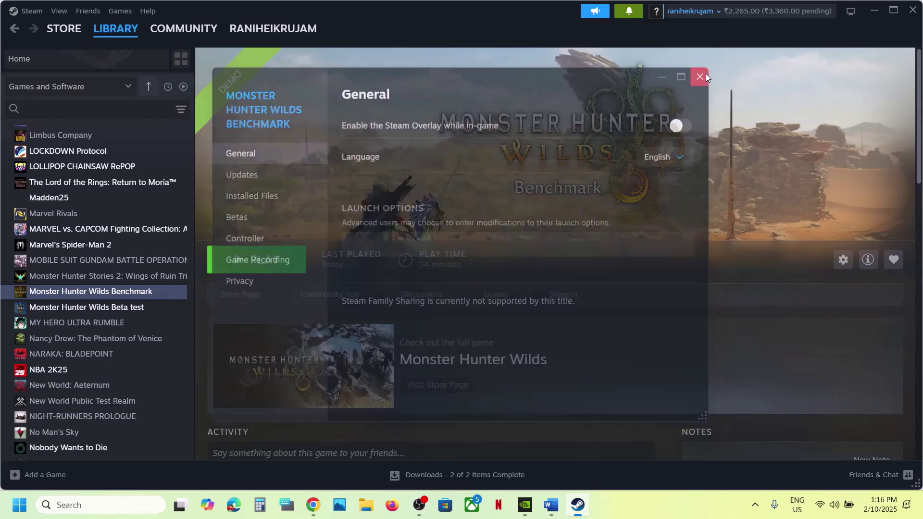
- Highlight the overlay apps instruction and "GeForce Experience" in Step 6 of the Word document, and switch to the NVIDIA app
left_click(551, 505)
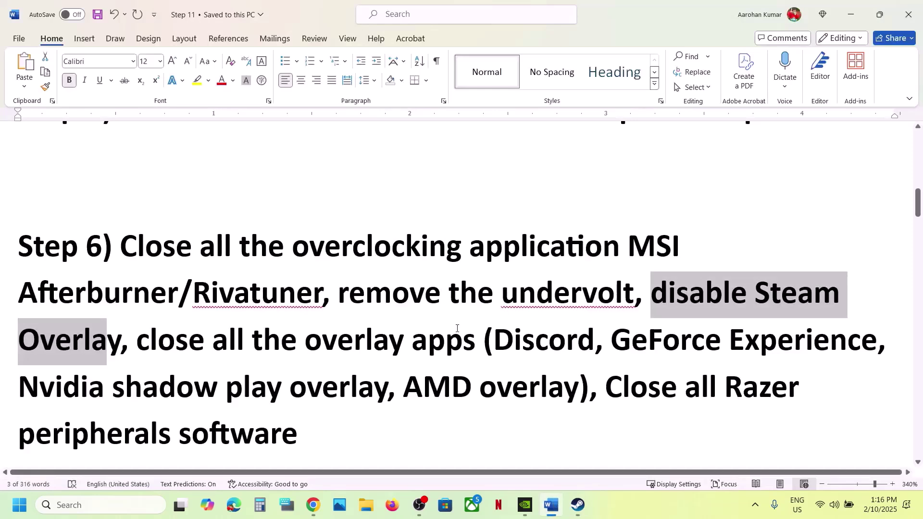
left_click_drag(167, 344, 848, 350)
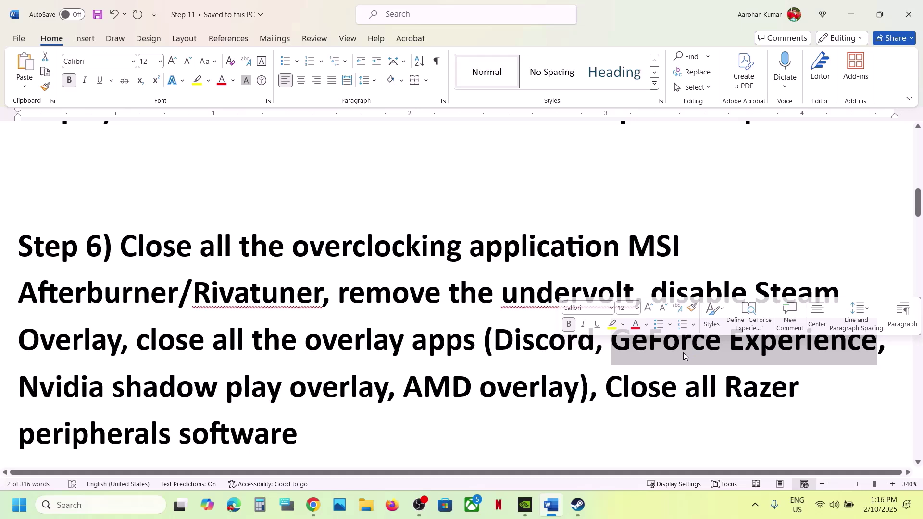
left_click(530, 505)
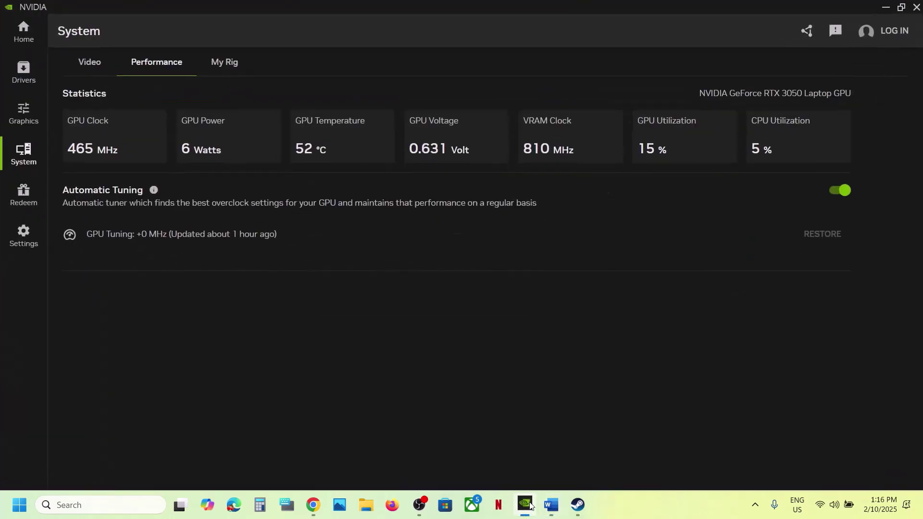
- Turn off the NVIDIA overlay in the NVIDIA app's settings and minimize the app
left_click(16, 118)
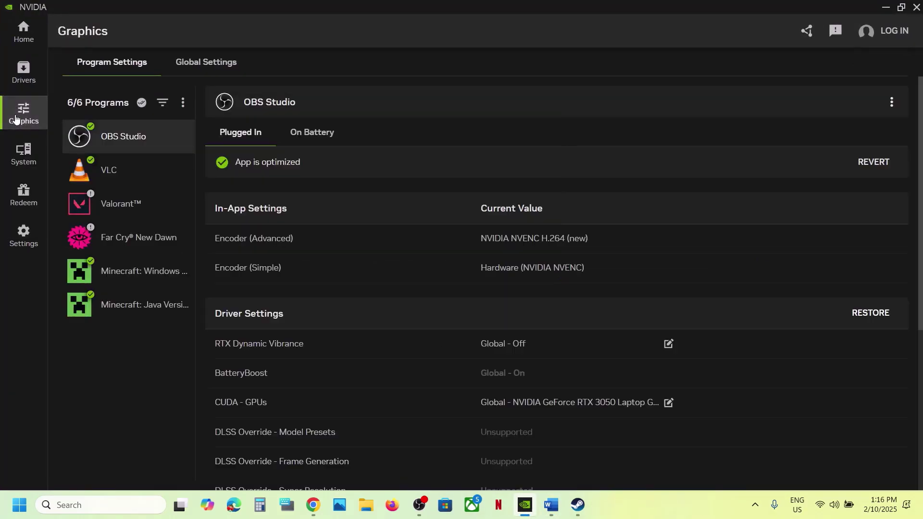
left_click(29, 169)
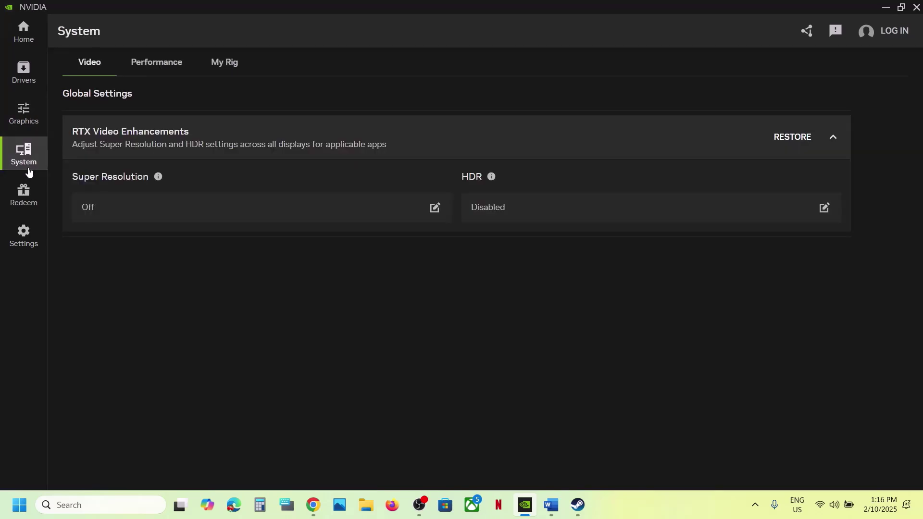
left_click(163, 71)
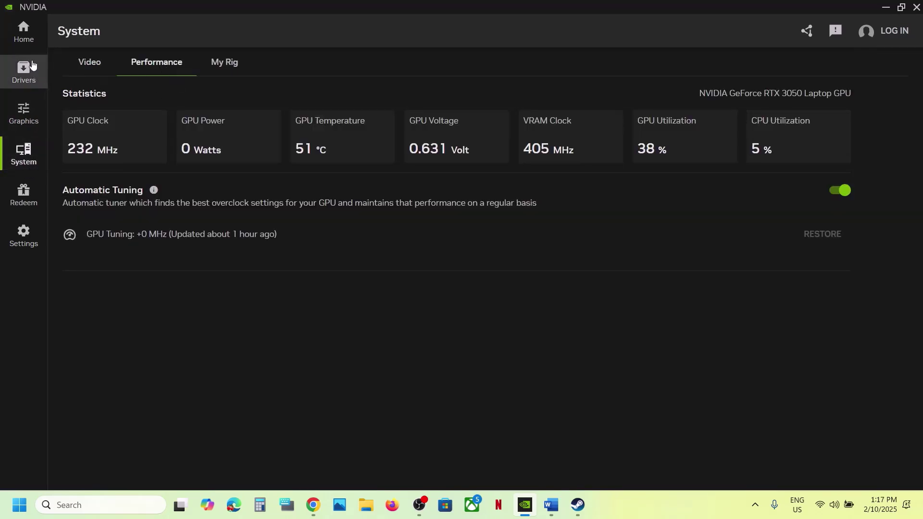
left_click(33, 115)
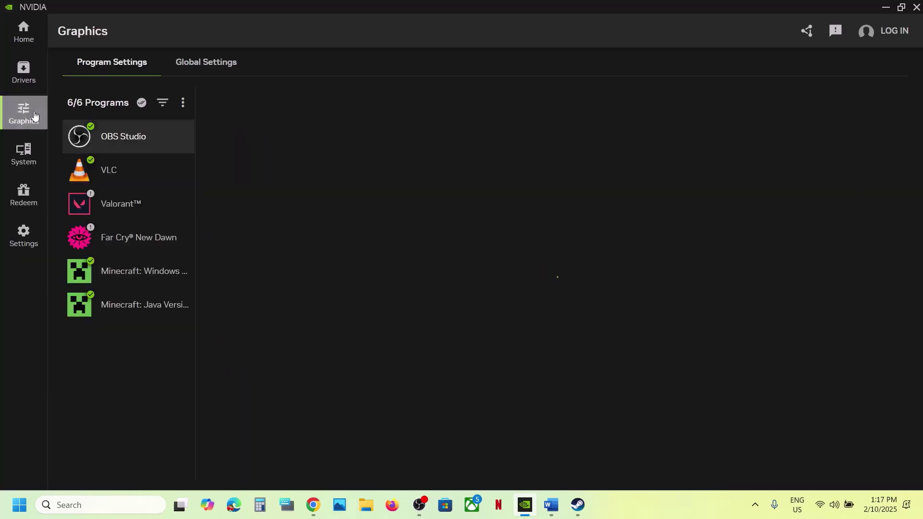
left_click(29, 83)
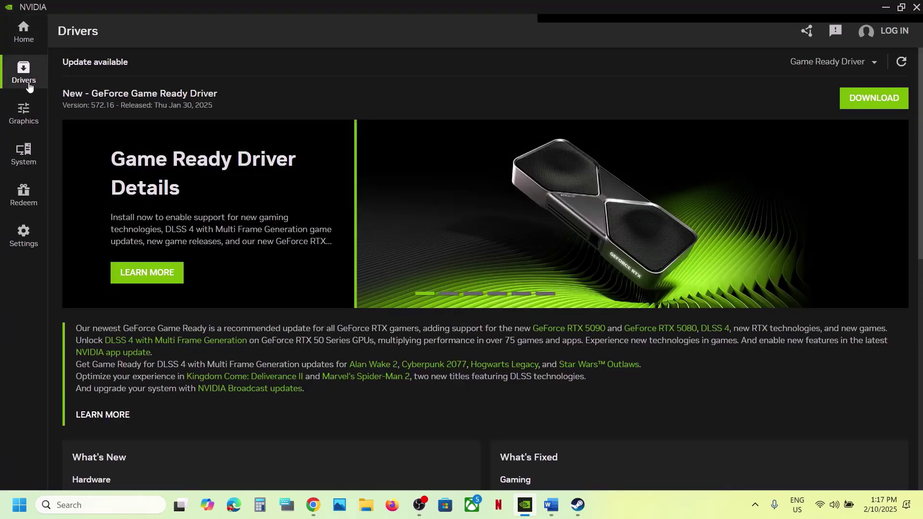
left_click(24, 234)
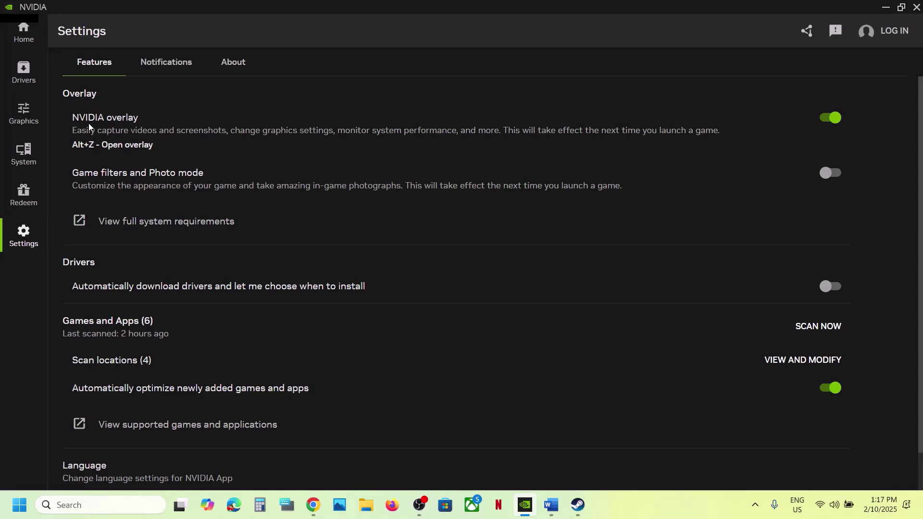
left_click(826, 122)
left_click(884, 8)
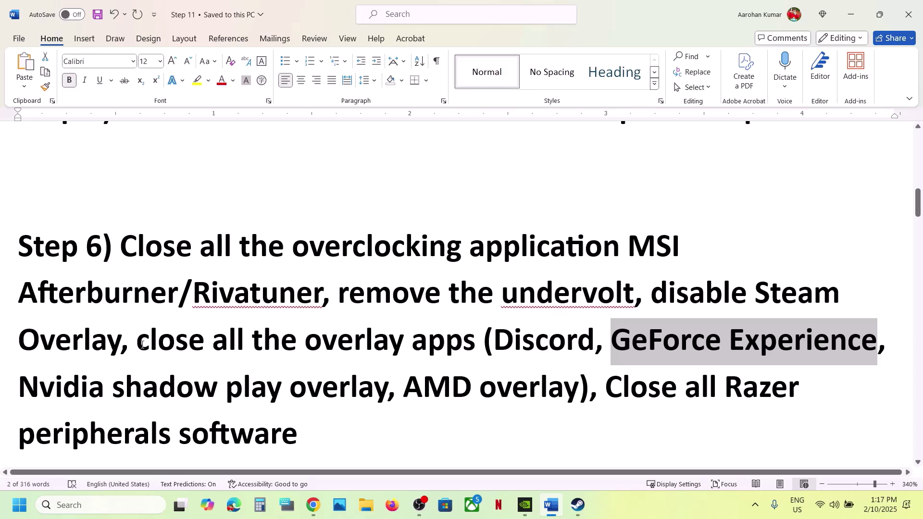
- Highlight "close all the overlay apps" and "Close all Razer peripherals software" in the Step 6 heading, and clear the selection
left_click_drag(142, 345, 476, 344)
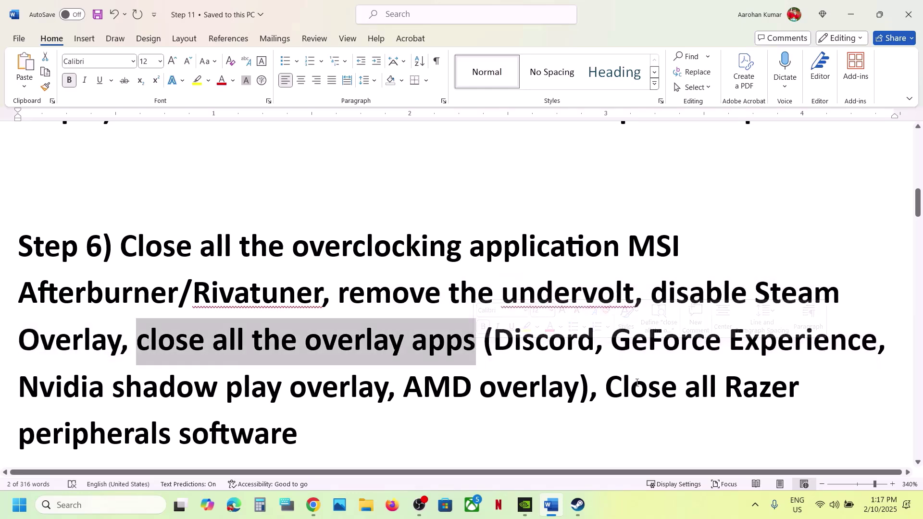
scroll(627, 386, "down", 2)
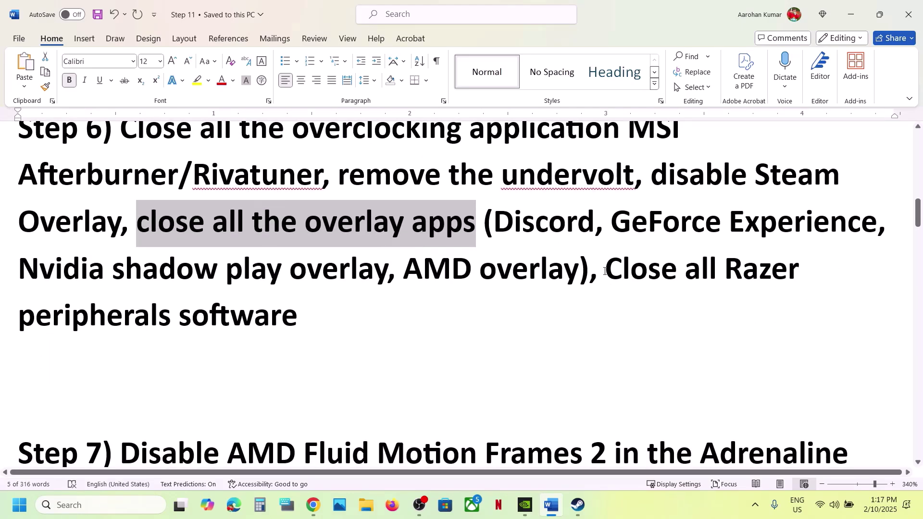
left_click_drag(604, 270, 302, 324)
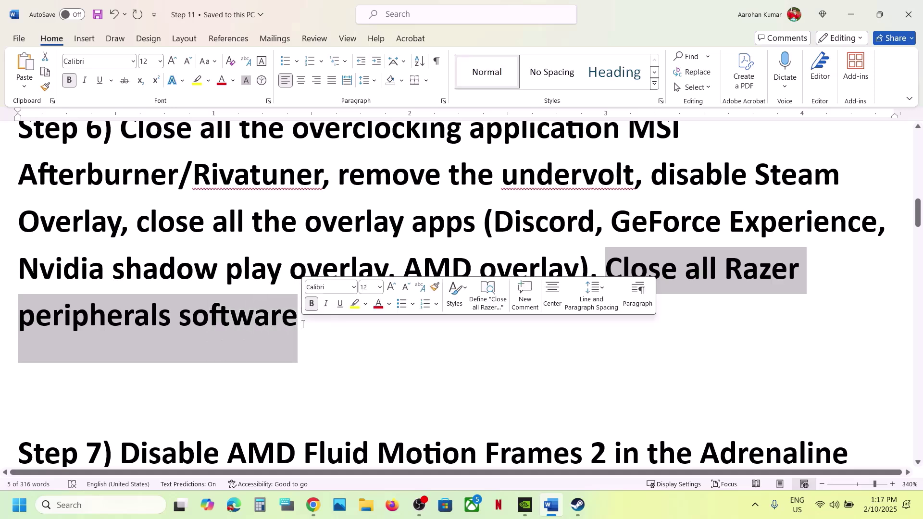
scroll(304, 324, "up", 1)
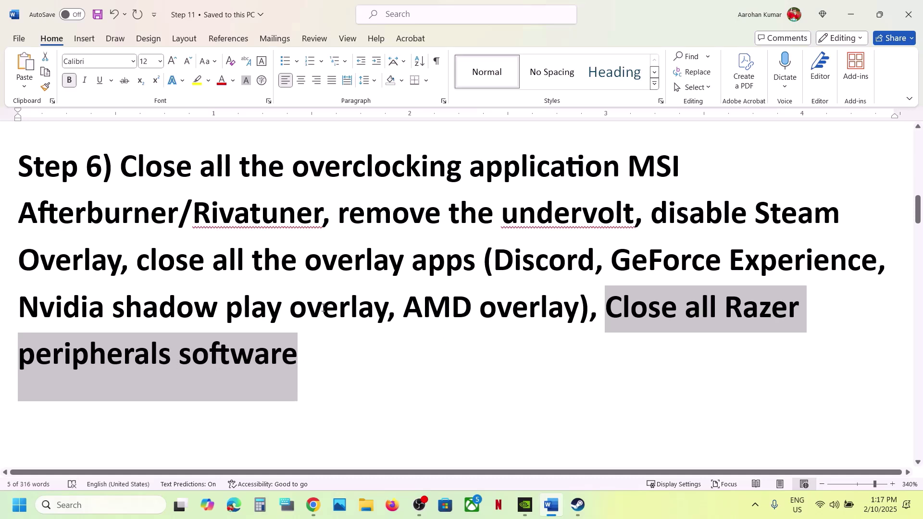
left_click(329, 323)
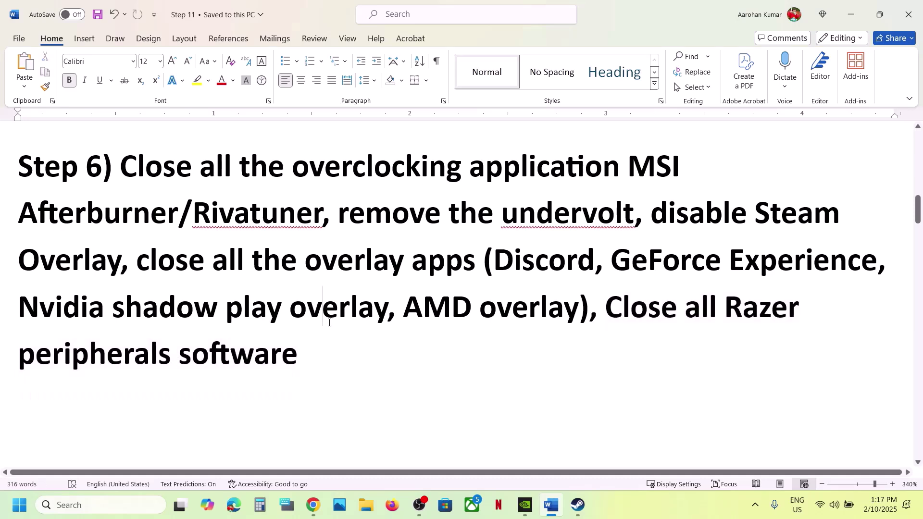
- Highlight "Disable AMD Fluid Motion Frames" and the word "Adrenaline" in the Step 7 heading
scroll(329, 323, "down", 5)
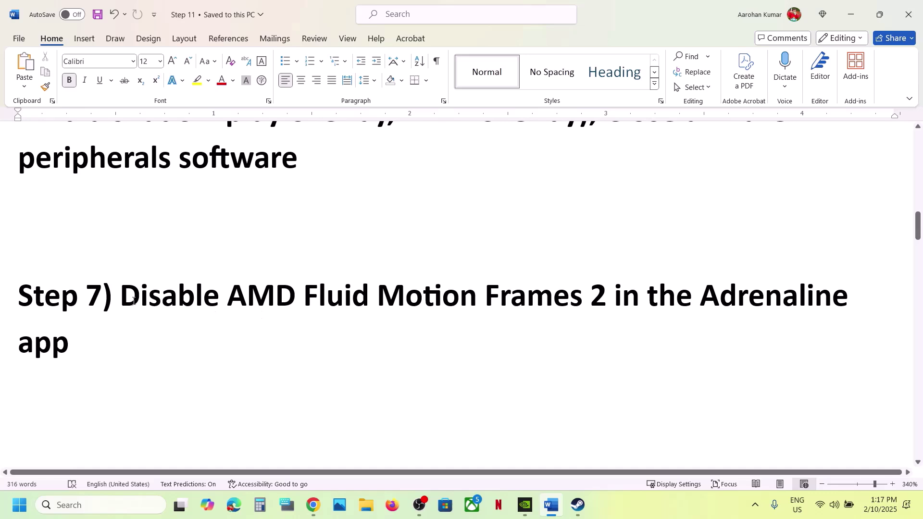
left_click_drag(131, 299, 560, 299)
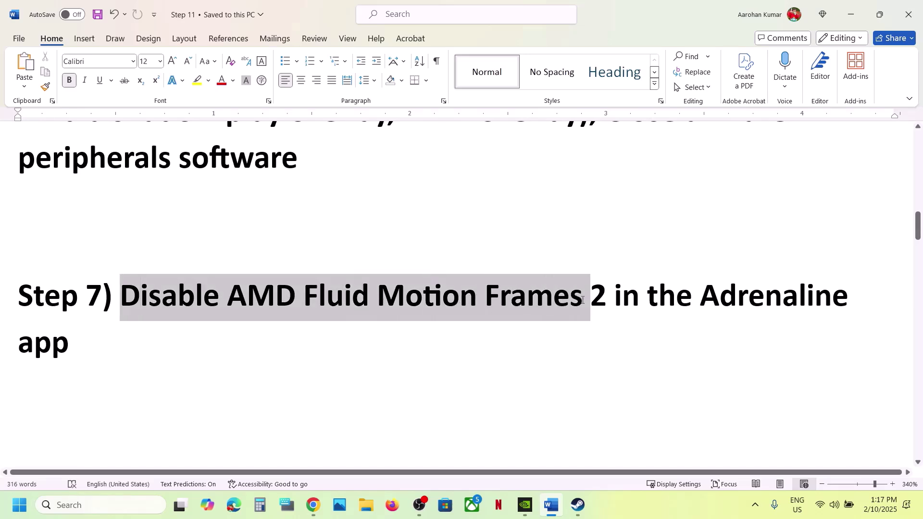
double_click(706, 306)
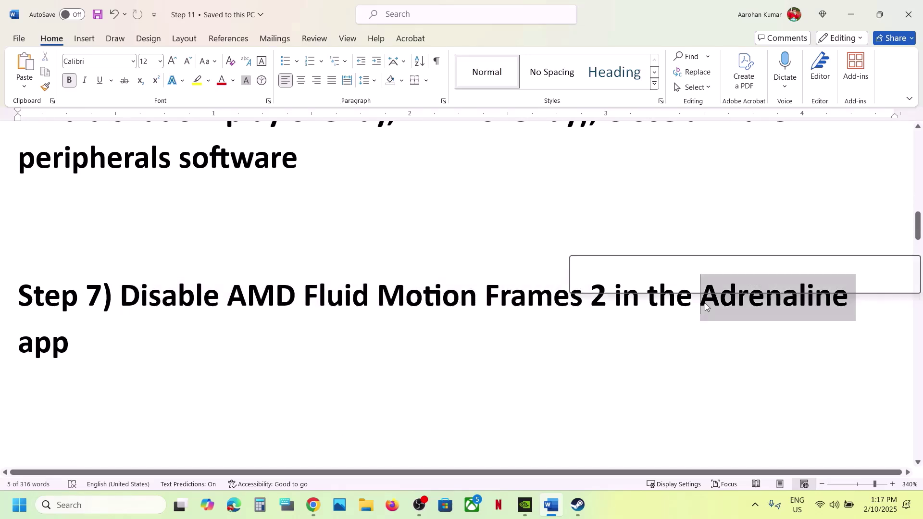
left_click_drag(705, 306, 199, 323)
left_click(200, 324)
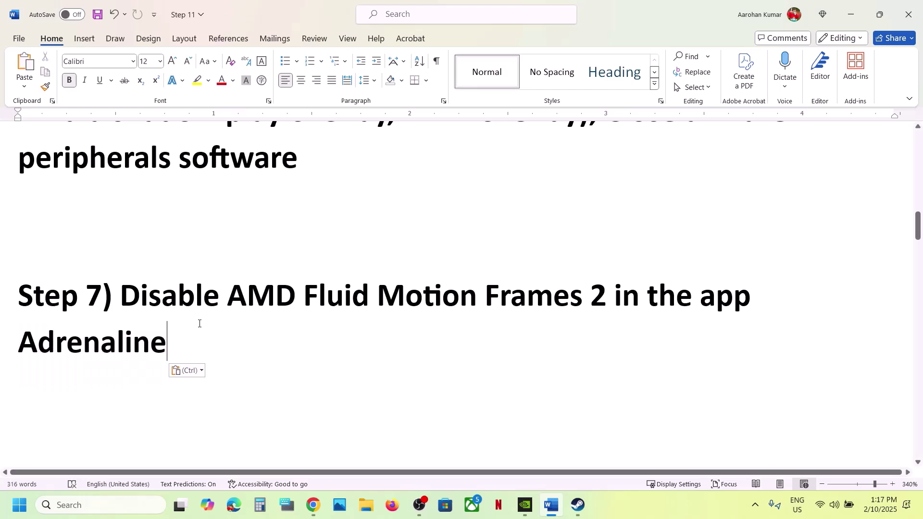
key("ctrl+z")
key("ctrl+s")
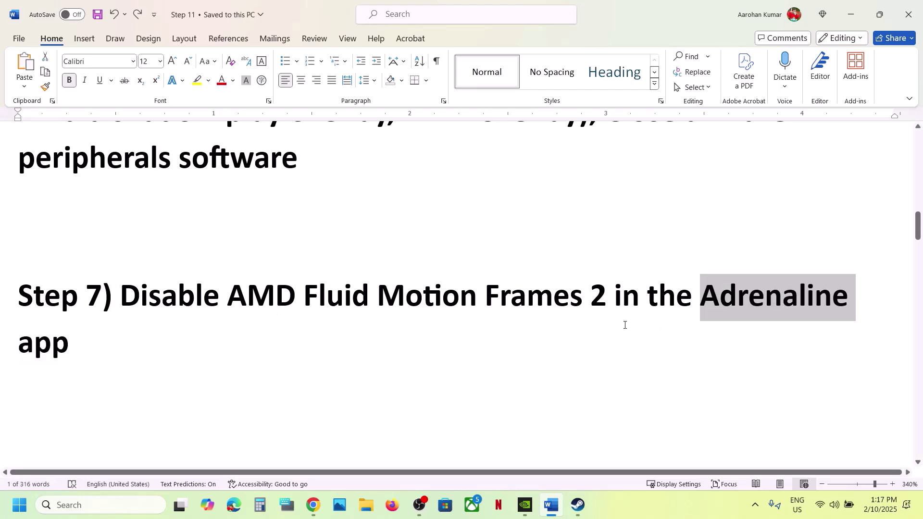
- Open the "Turn off AMD Fluid Frames 2" image from the desktop, view it maximized, and close it
key("super+d")
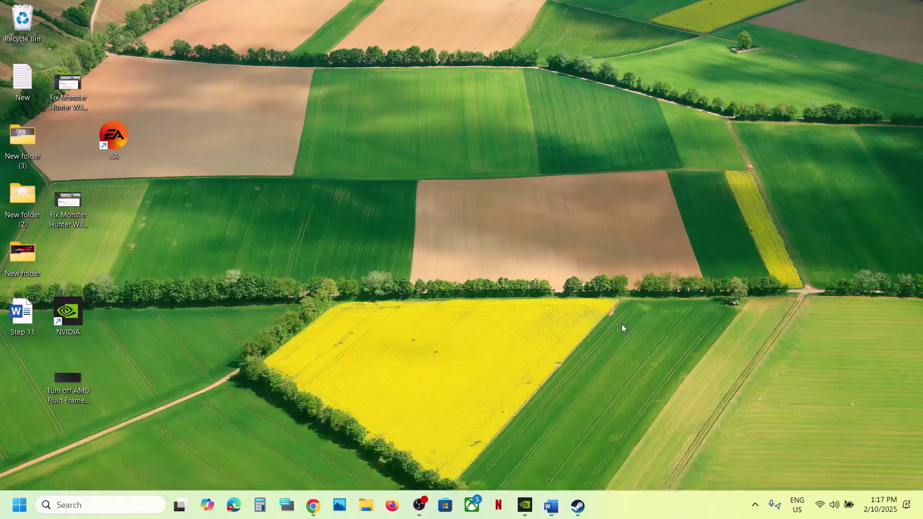
double_click(68, 387)
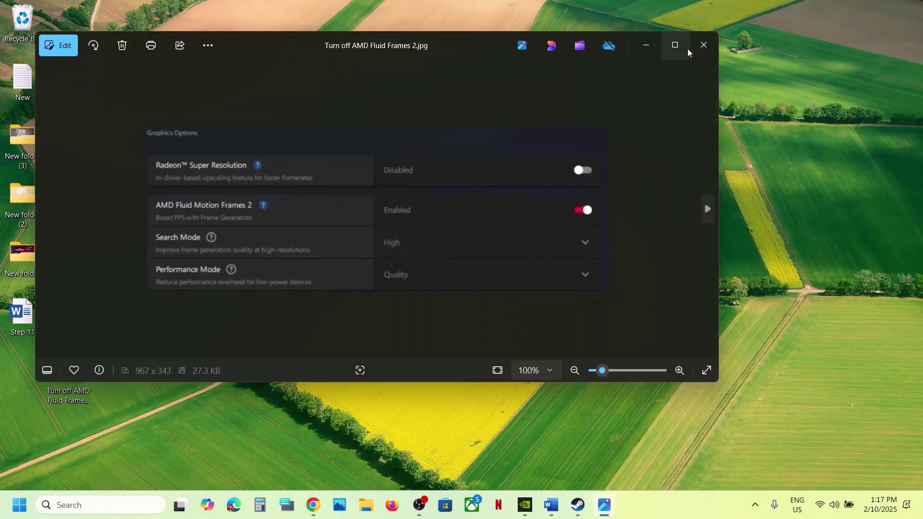
left_click(672, 45)
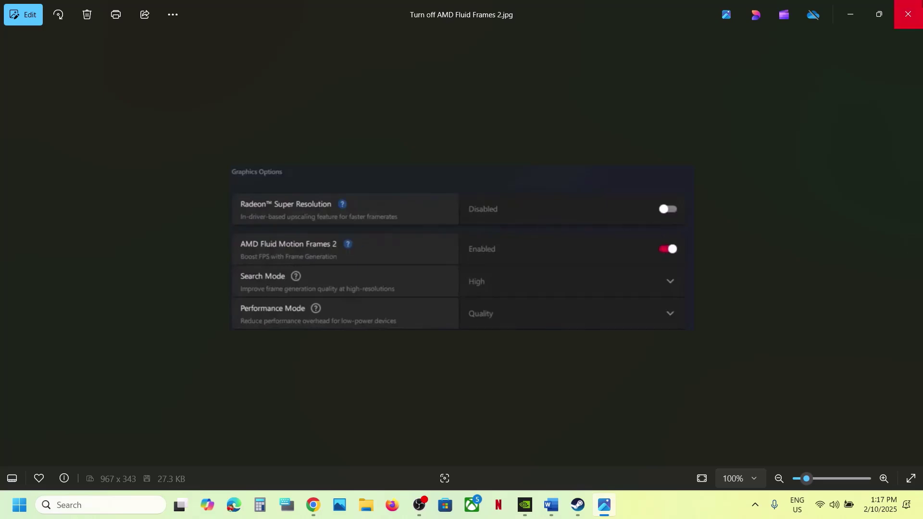
left_click(907, 15)
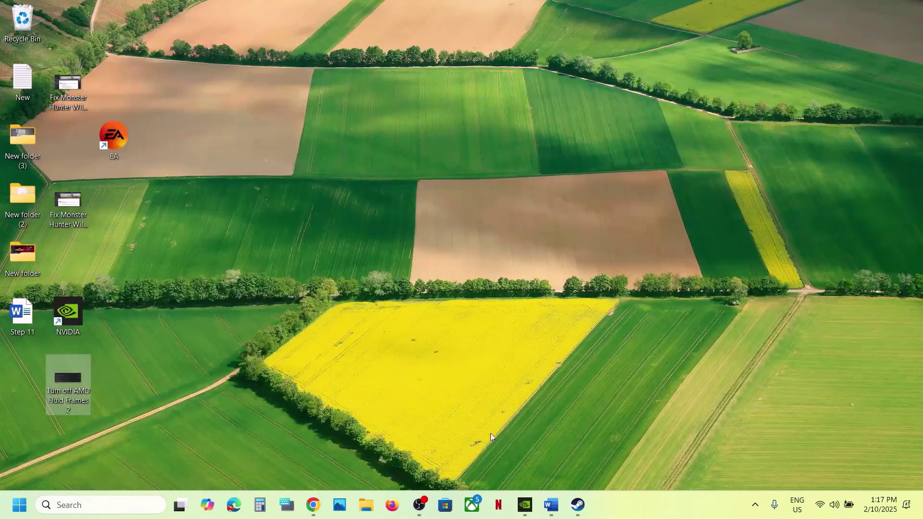
- Return to the Word document and highlight "compatibility mode from Steam" in the Step 8 heading
left_click(570, 509)
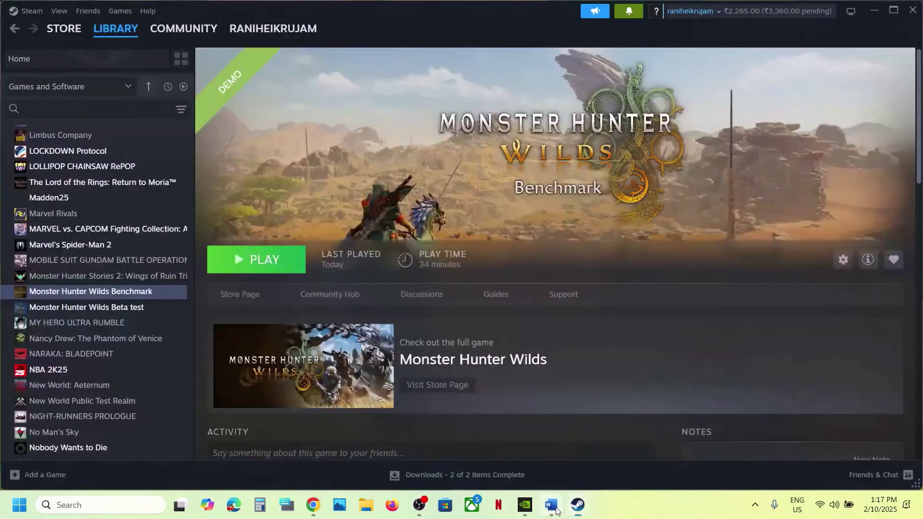
left_click(550, 504)
scroll(372, 345, "down", 3)
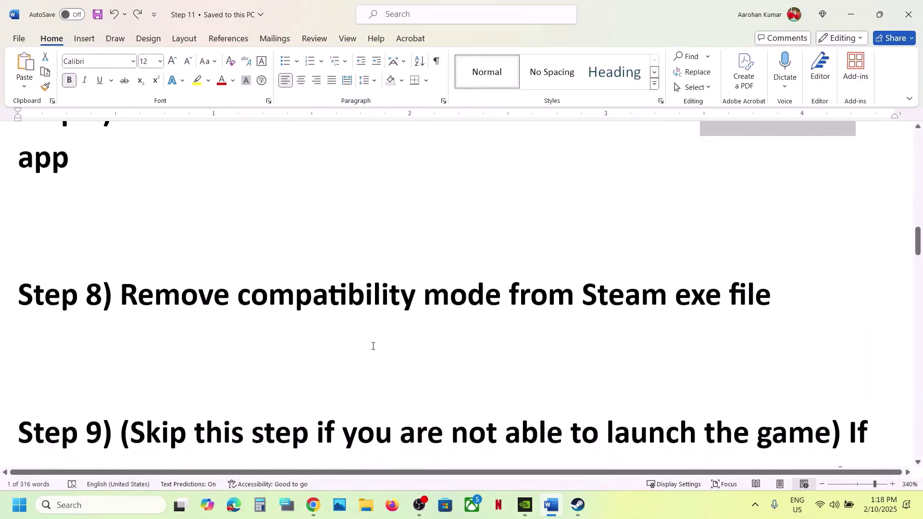
scroll(373, 344, "up", 2)
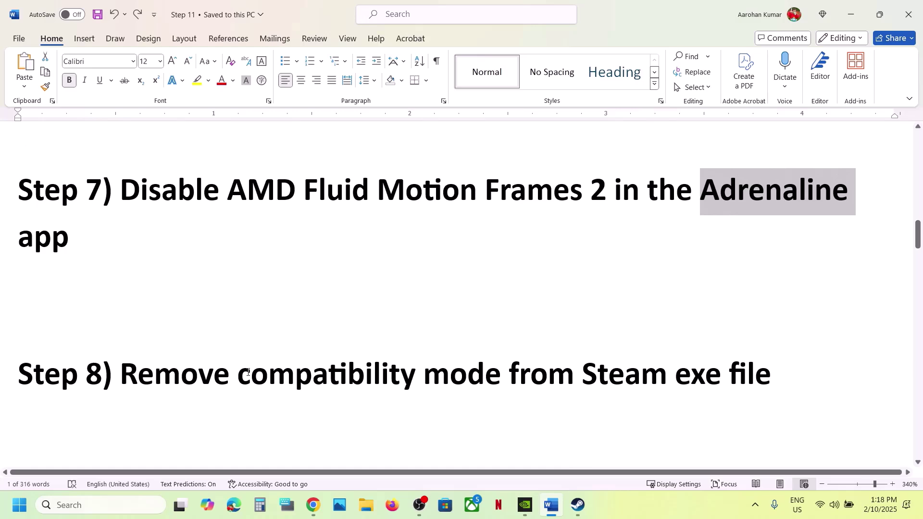
left_click_drag(248, 372, 672, 377)
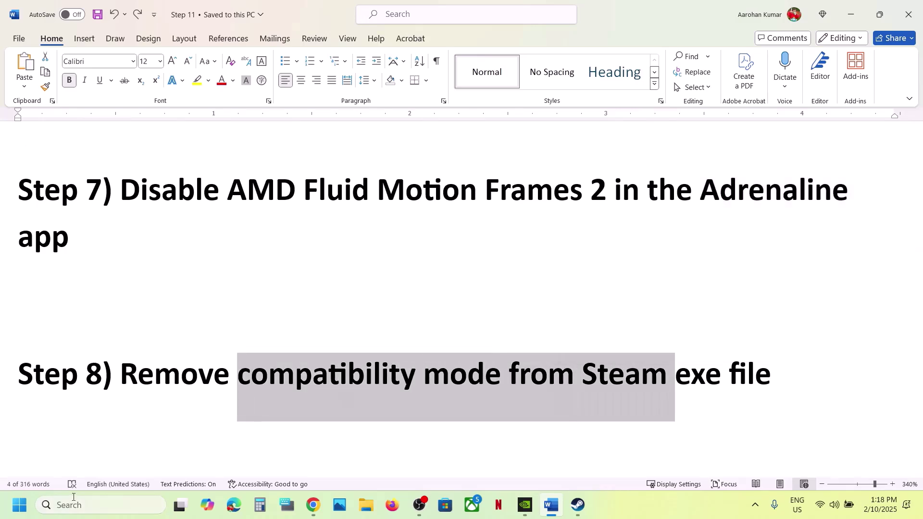
- Search Windows for "steam" and open the file location of the Steam app's shortcut
left_click(575, 505)
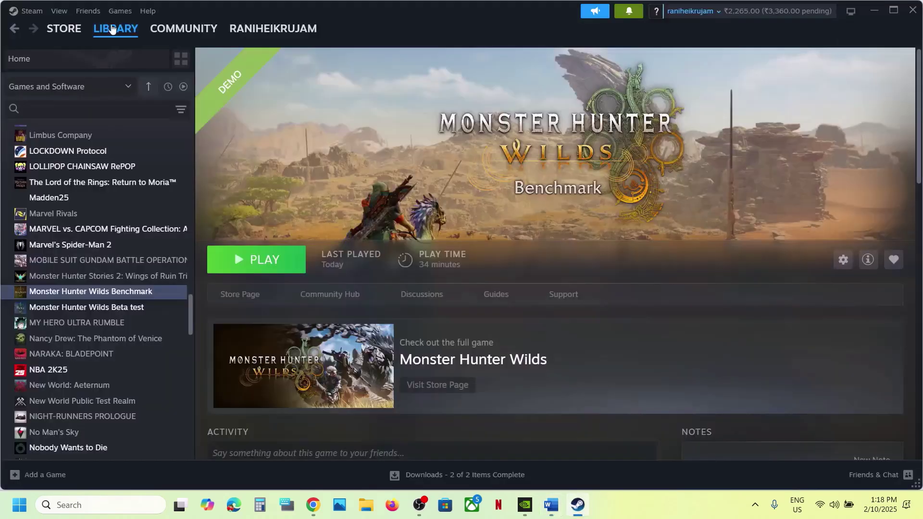
left_click(27, 14)
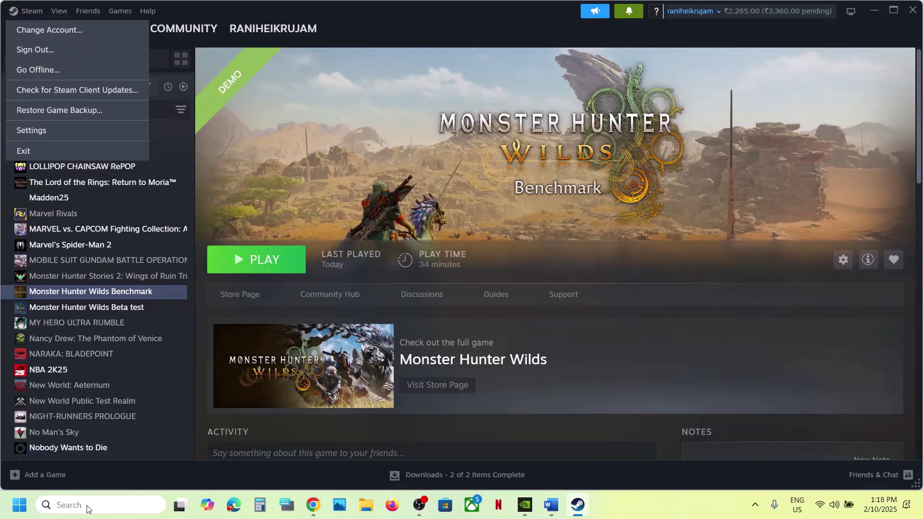
left_click(88, 505)
type("steam")
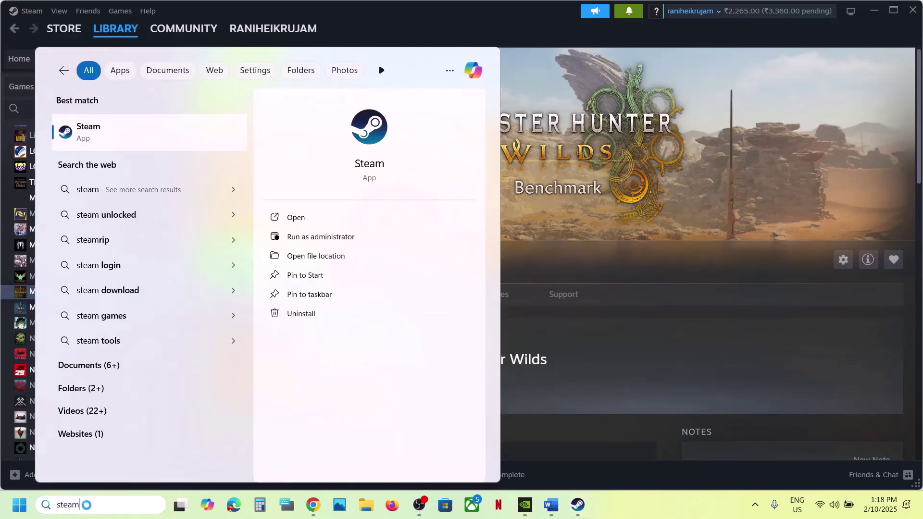
right_click(119, 140)
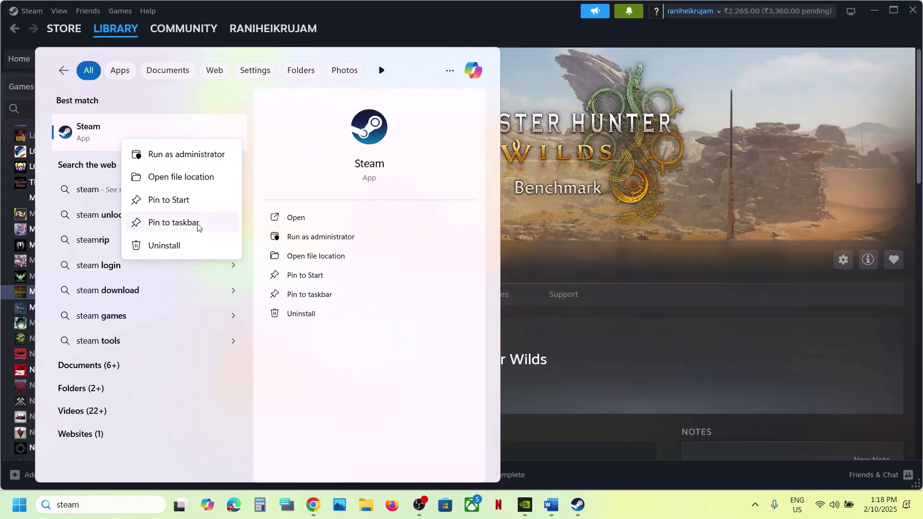
left_click(174, 182)
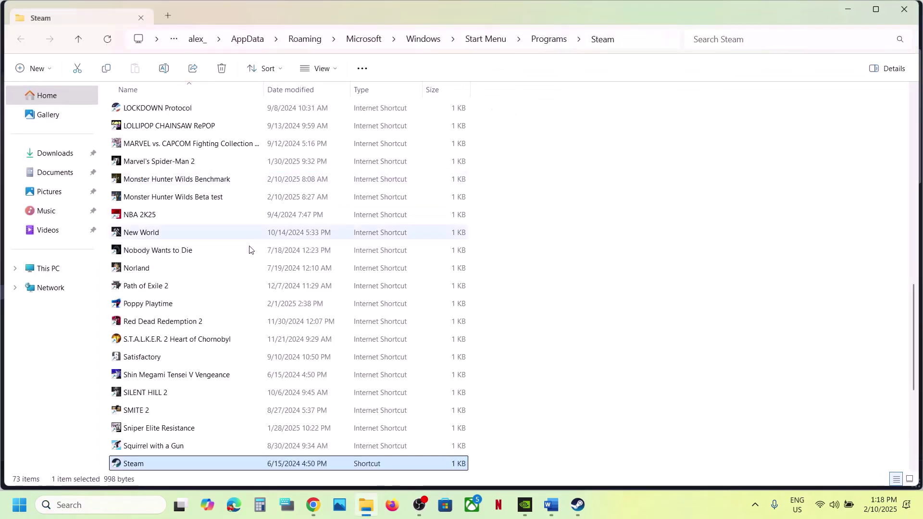
- Open the Steam shortcut's properties, leave "Run this program in compatibility mode for" unchecked, and apply the settings
right_click(159, 461)
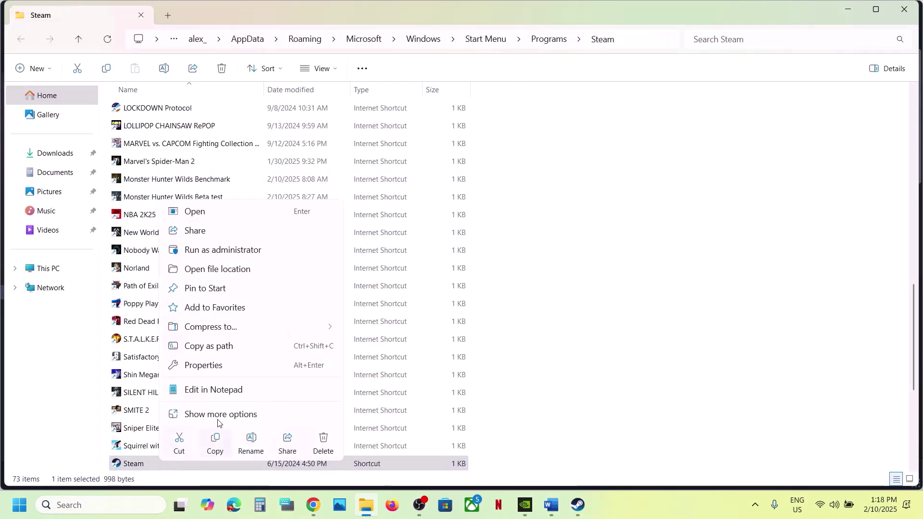
left_click(208, 365)
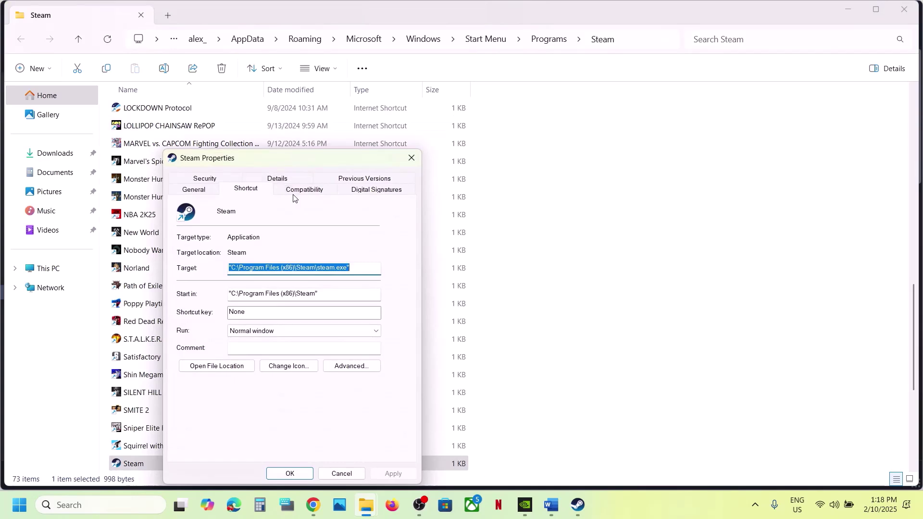
left_click(292, 188)
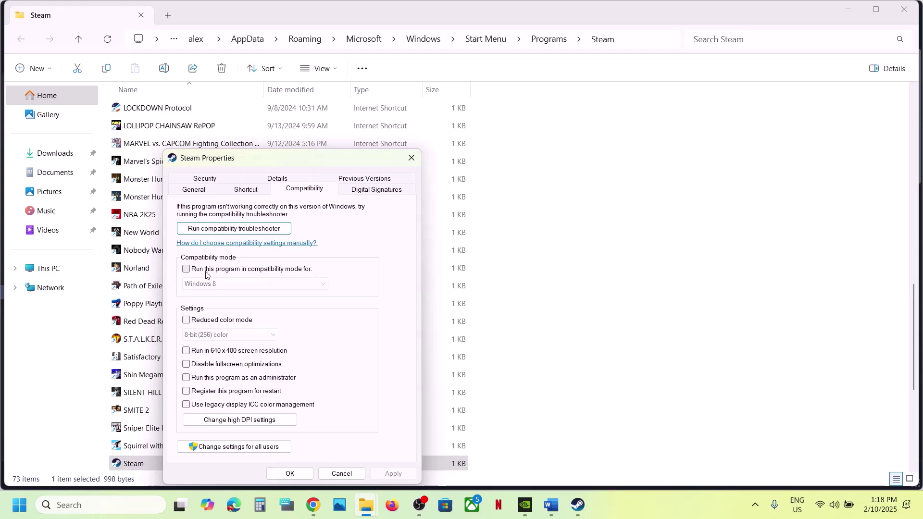
left_click(186, 272)
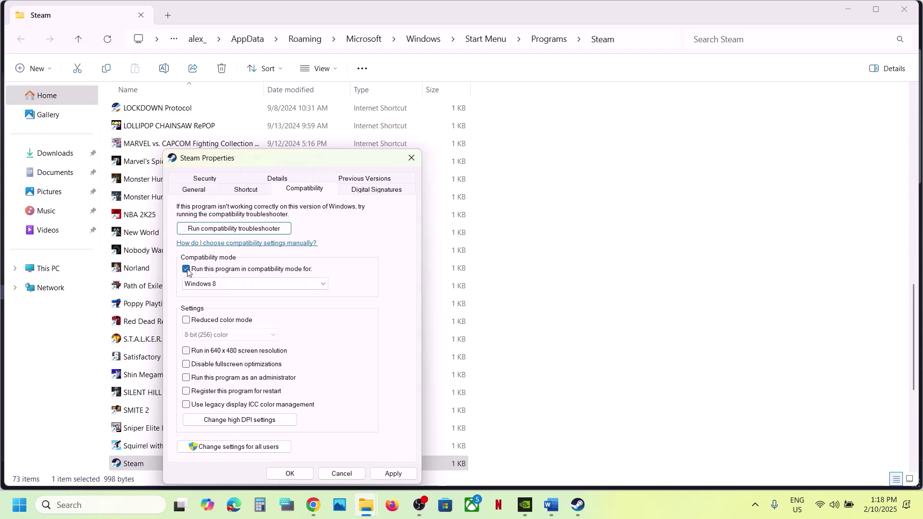
left_click(186, 269)
left_click(393, 473)
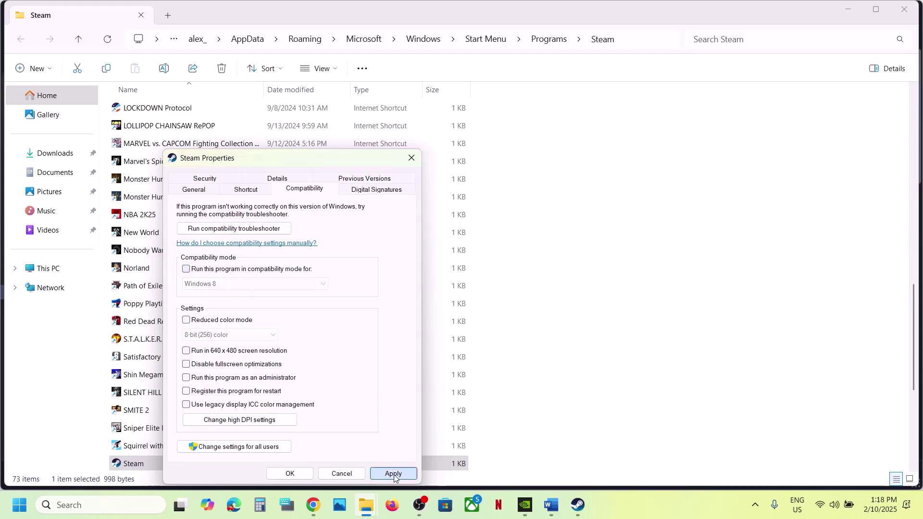
left_click(289, 474)
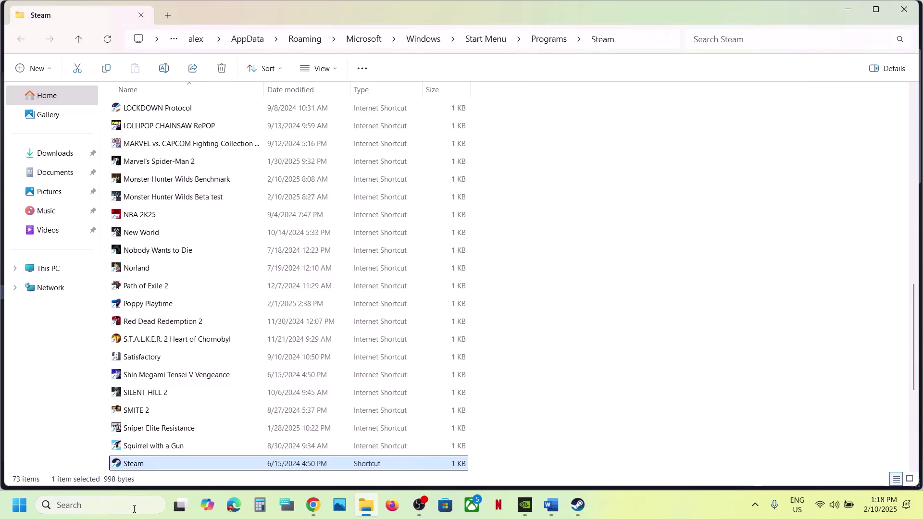
- Search Windows for "steam" and open the Steam app
left_click(103, 505)
type("steam")
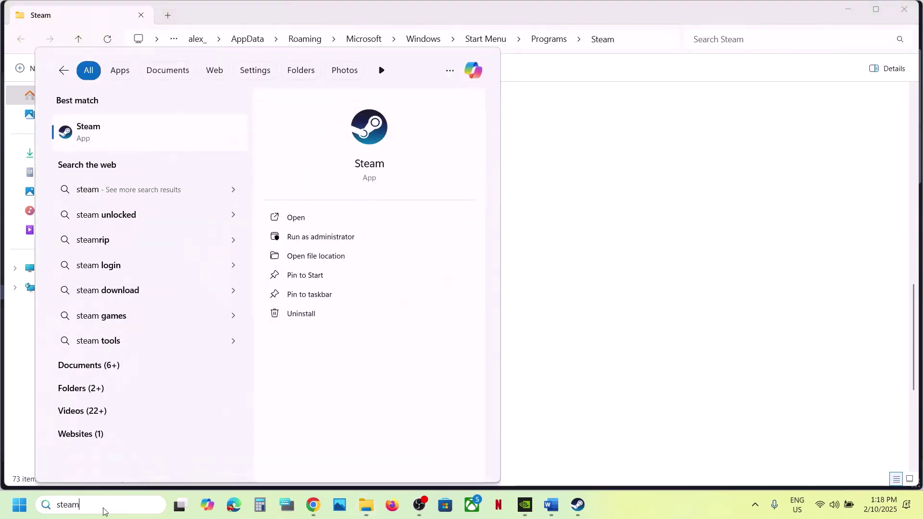
left_click(123, 132)
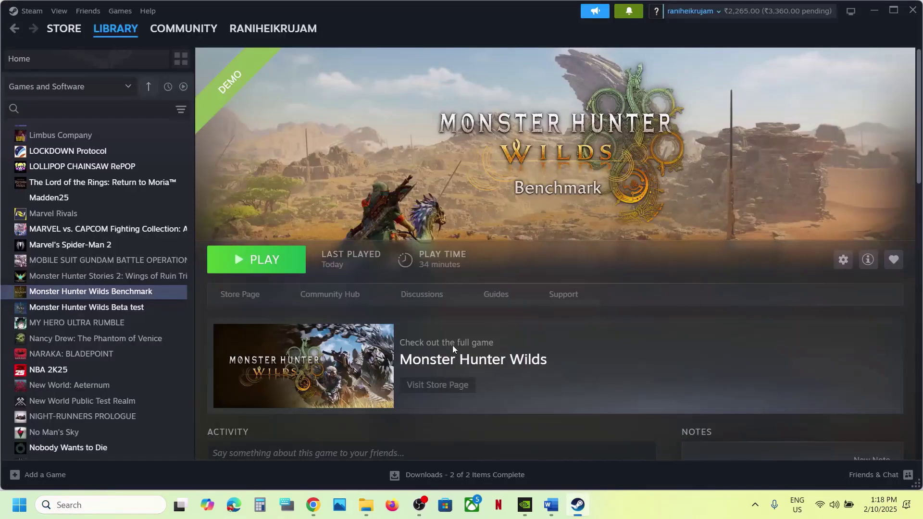
- Return to the Word document and highlight the Step 9 phrases on skipping the step, turning off FSR/DLSS/DLAA, and lowering video settings
left_click(551, 505)
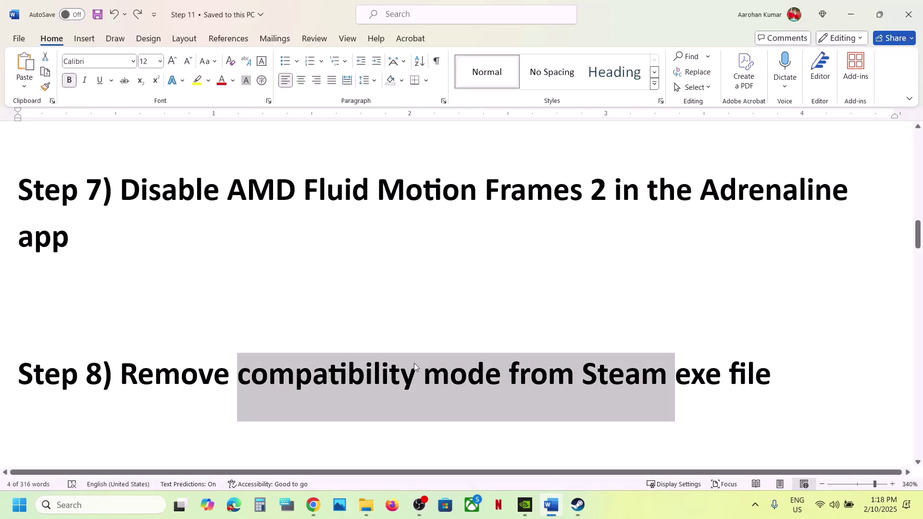
scroll(413, 364, "down", 3)
scroll(413, 363, "down", 1)
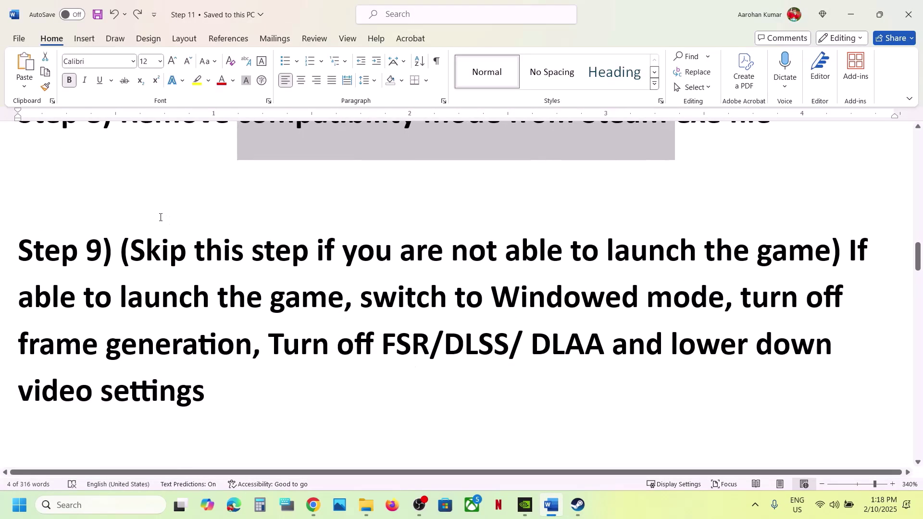
left_click_drag(136, 247, 777, 258)
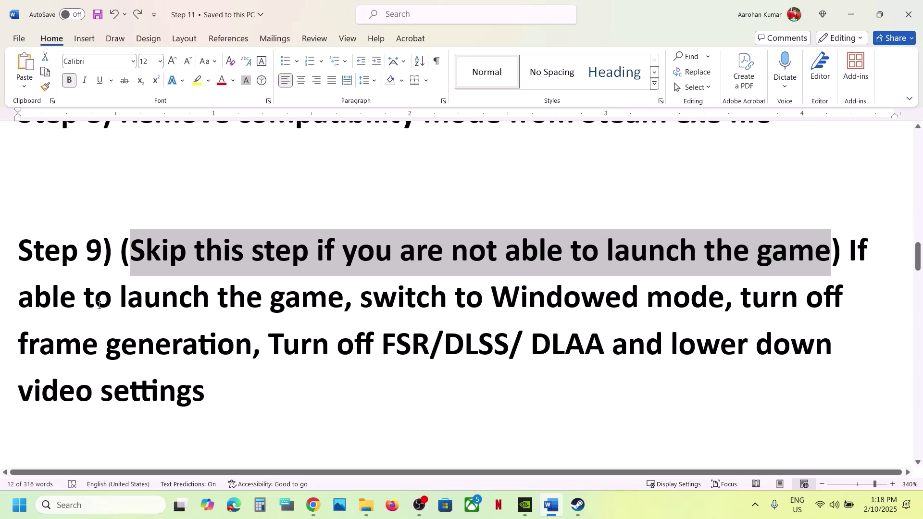
left_click_drag(98, 305, 561, 347)
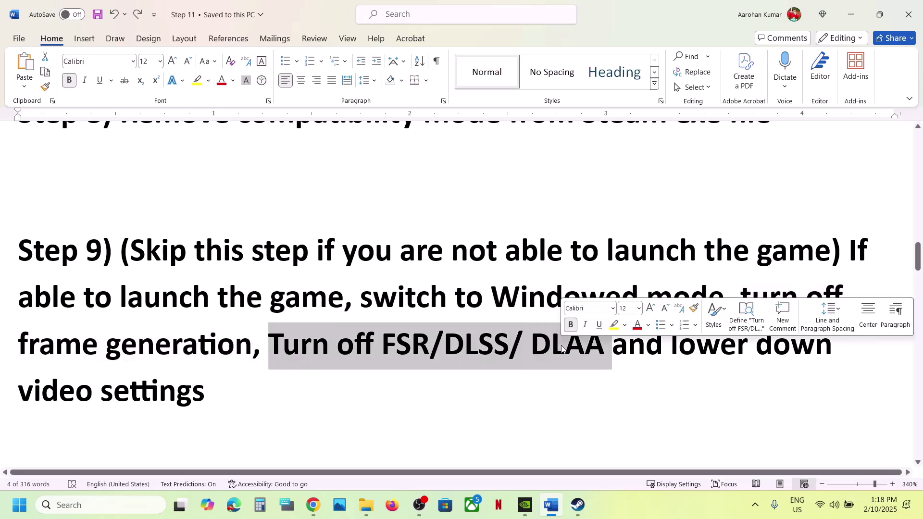
left_click_drag(665, 347, 474, 402)
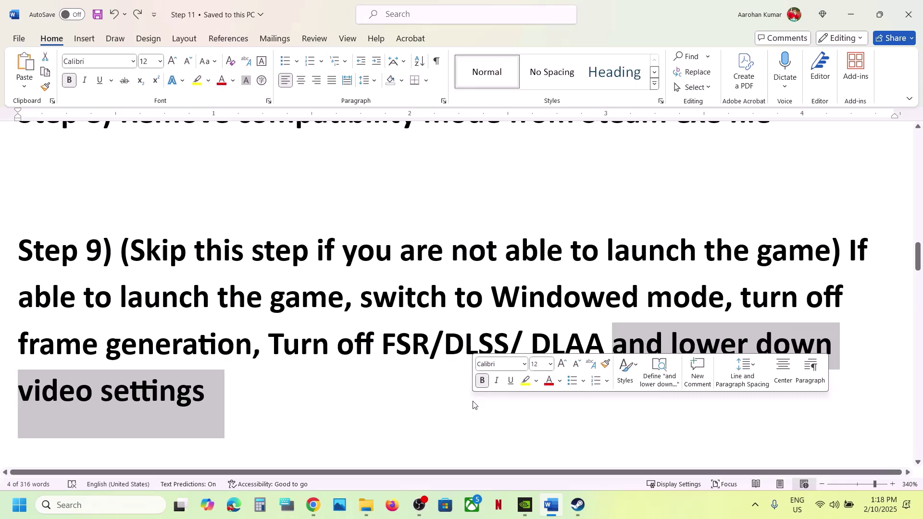
left_click(382, 390)
- Switch to the Monster Hunter Wilds Benchmark, open its options, and dismiss the graphics memory warning
left_click(577, 505)
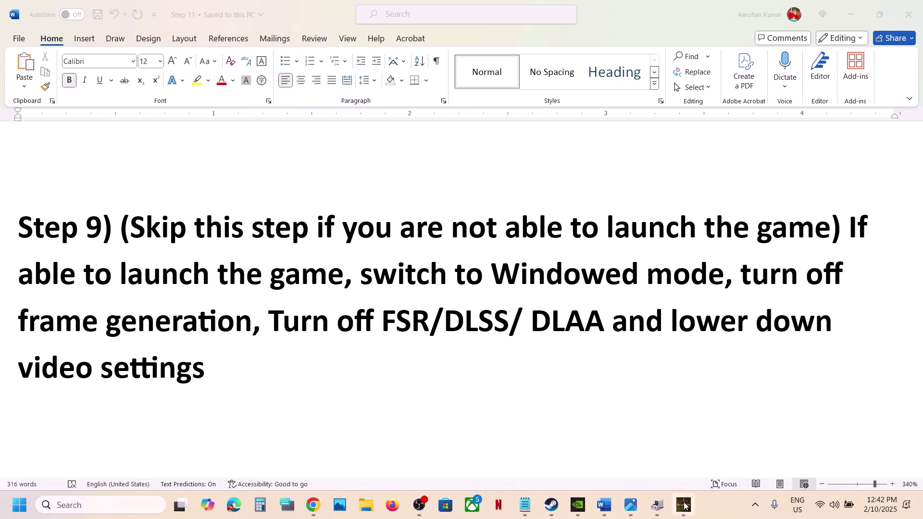
left_click(685, 505)
left_click(406, 255)
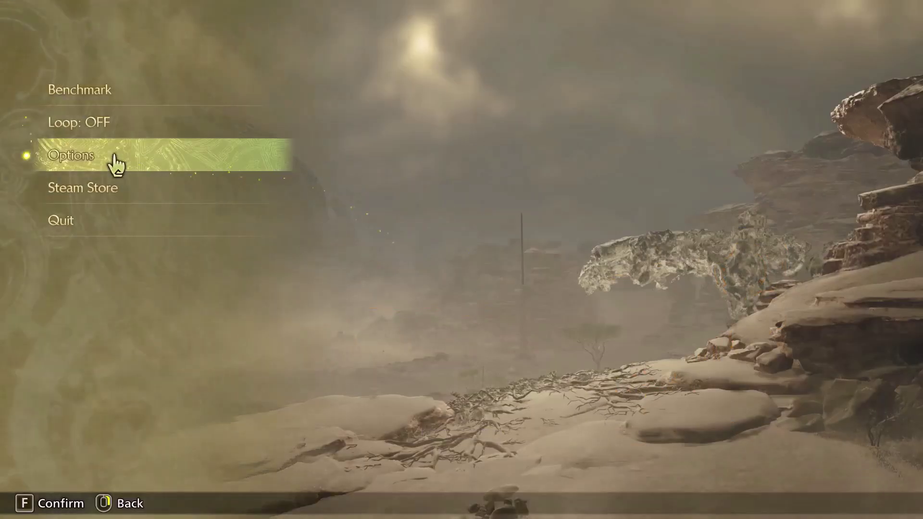
left_click(115, 156)
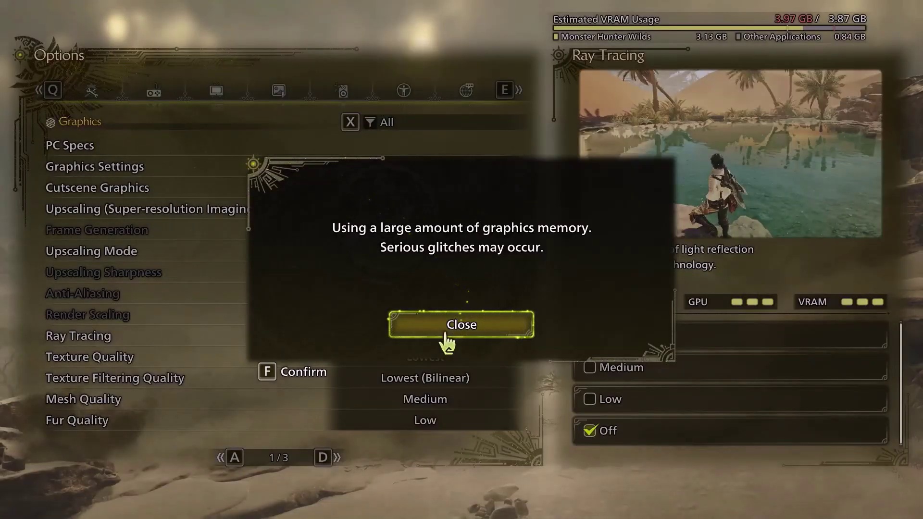
left_click(447, 342)
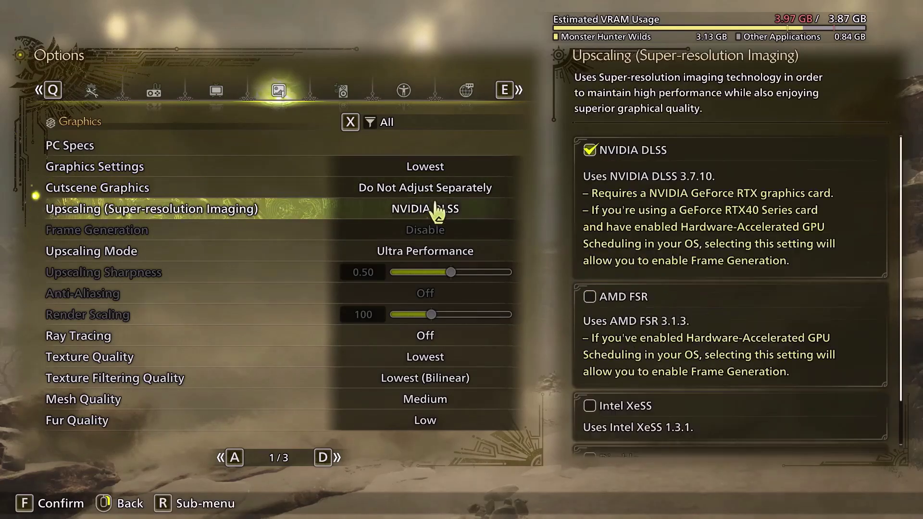
- Set Upscaling (Super-resolution Imaging) to Disable and leave Anti-Aliasing at Off in the benchmark's graphics options
left_click(429, 214)
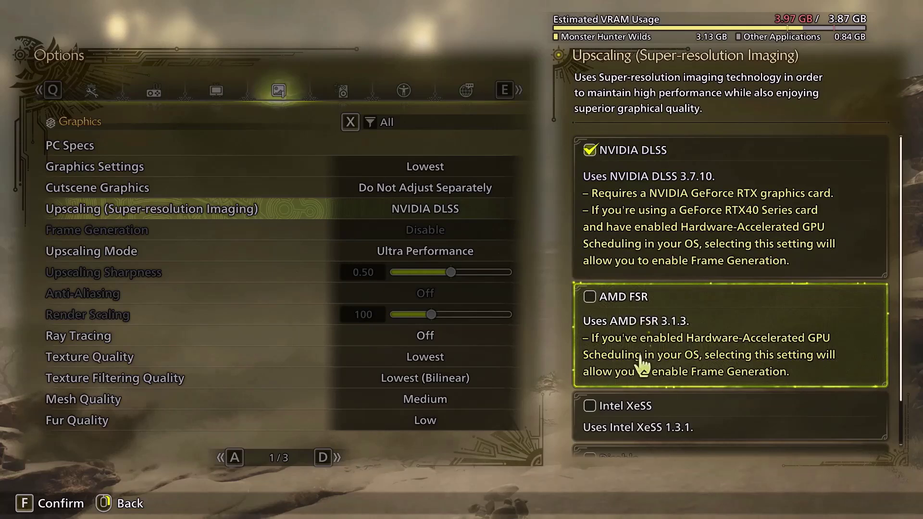
scroll(642, 368, "down", 1)
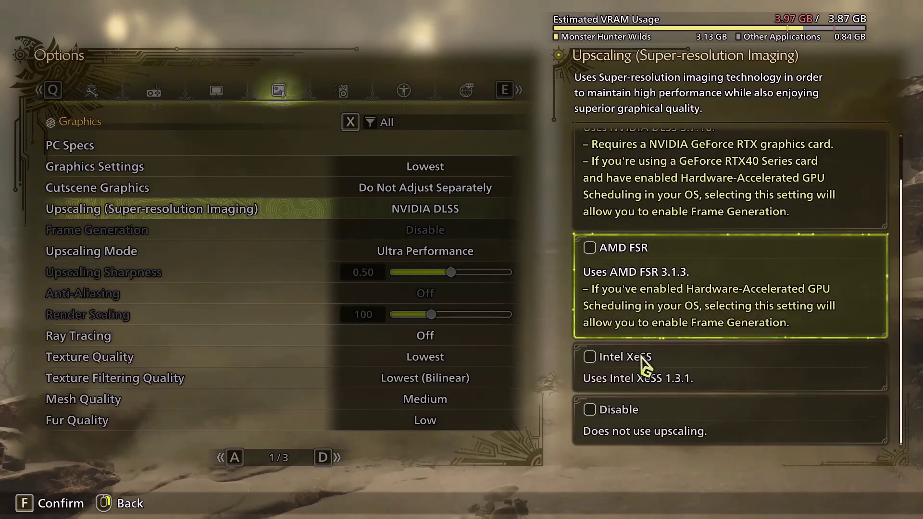
left_click(595, 410)
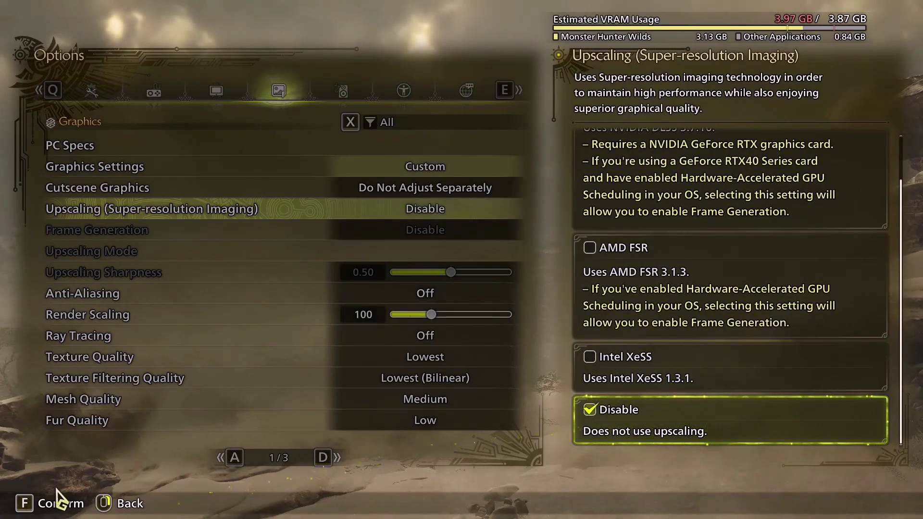
left_click(118, 502)
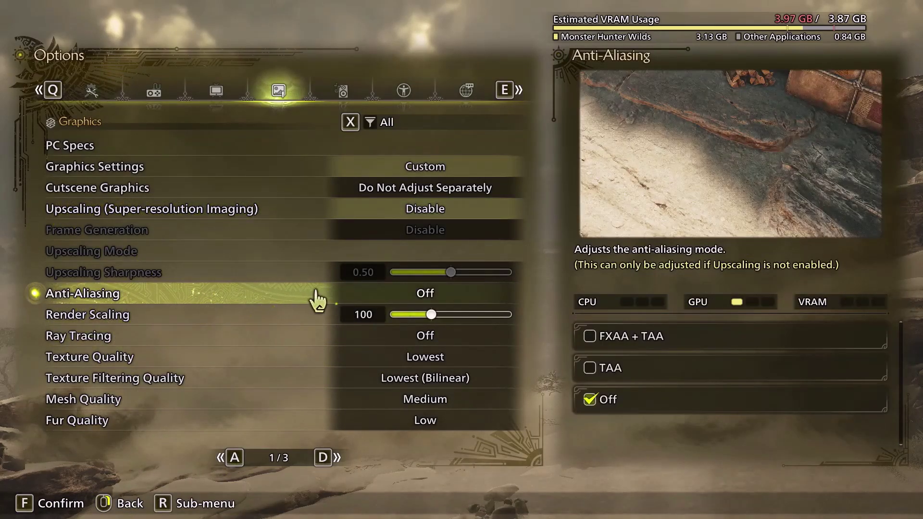
left_click(426, 296)
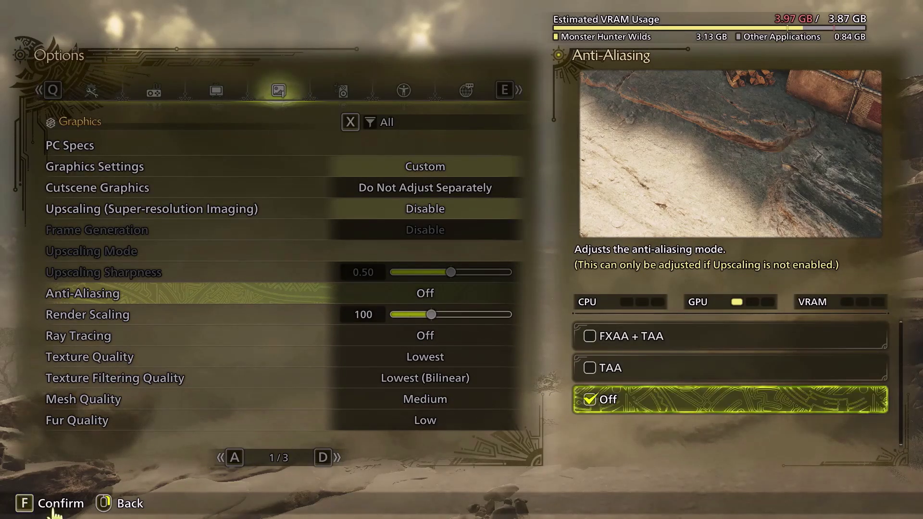
left_click(105, 509)
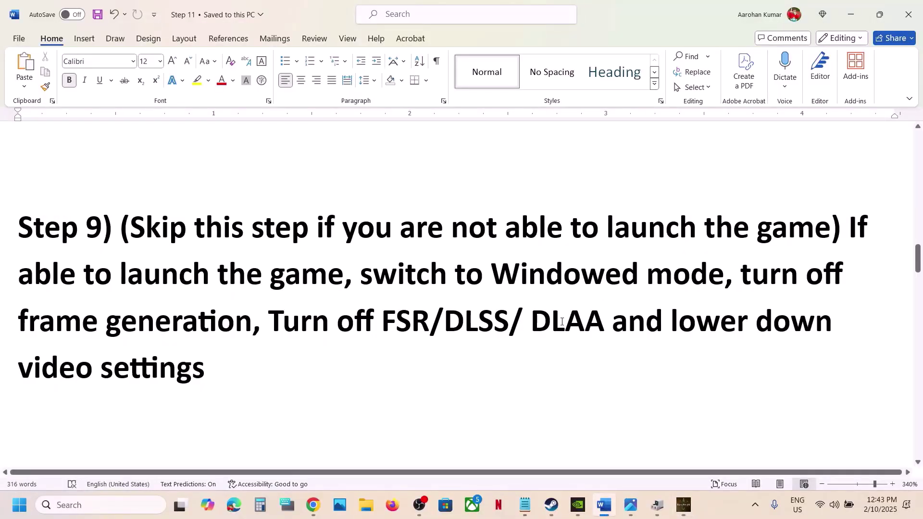
- Highlight the windowed mode wording in Step 9, set the benchmark's Screen Mode to Windowed Mode, and return to its graphics options
left_click_drag(612, 275, 680, 277)
key("alt+Tab")
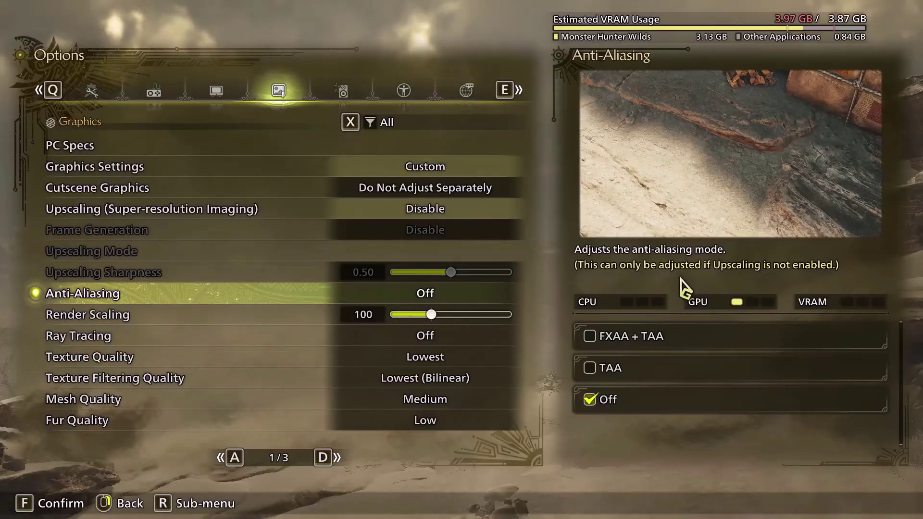
left_click(216, 94)
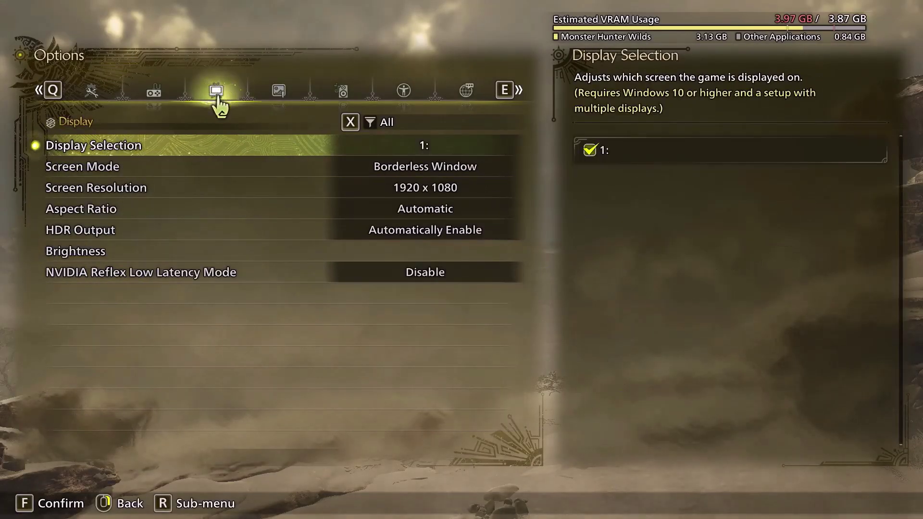
left_click(428, 169)
left_click(580, 250)
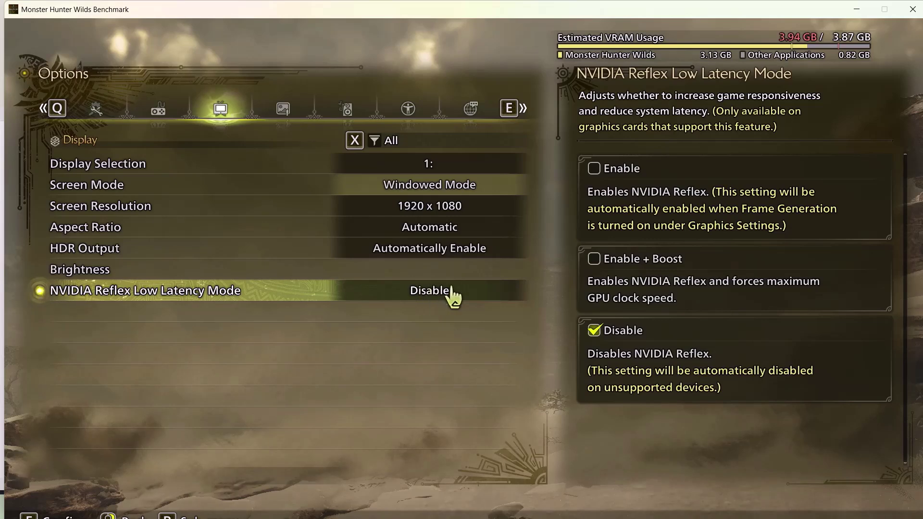
left_click(283, 110)
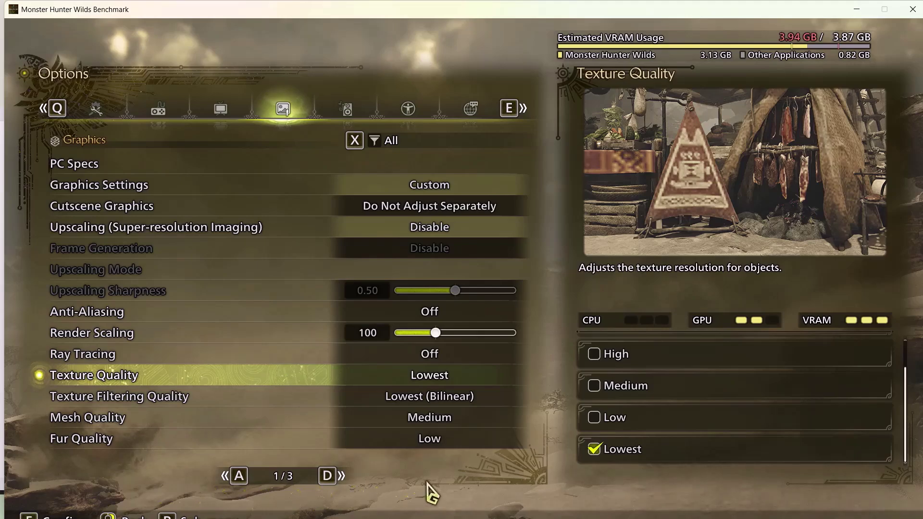
- Return to the Word document and read Step 10 on the paging file and the Step 11 heading
left_click(604, 504)
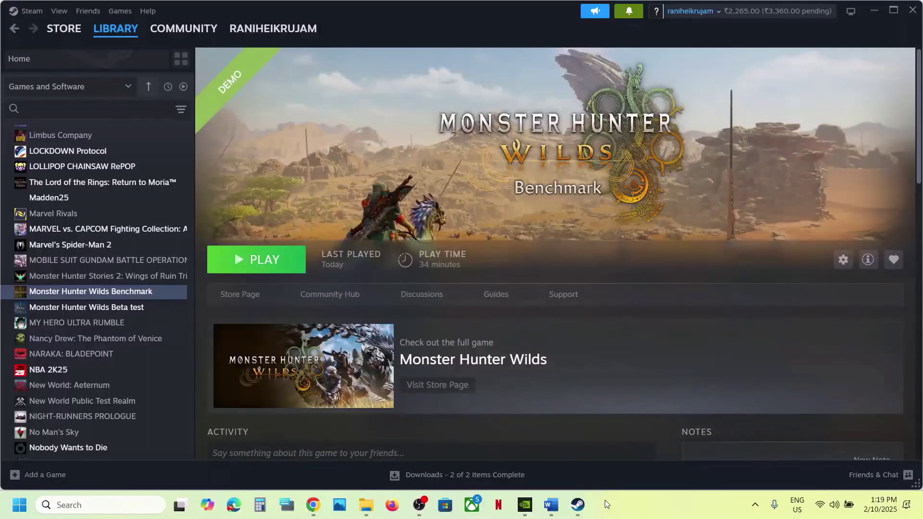
left_click(551, 505)
scroll(332, 320, "down", 3)
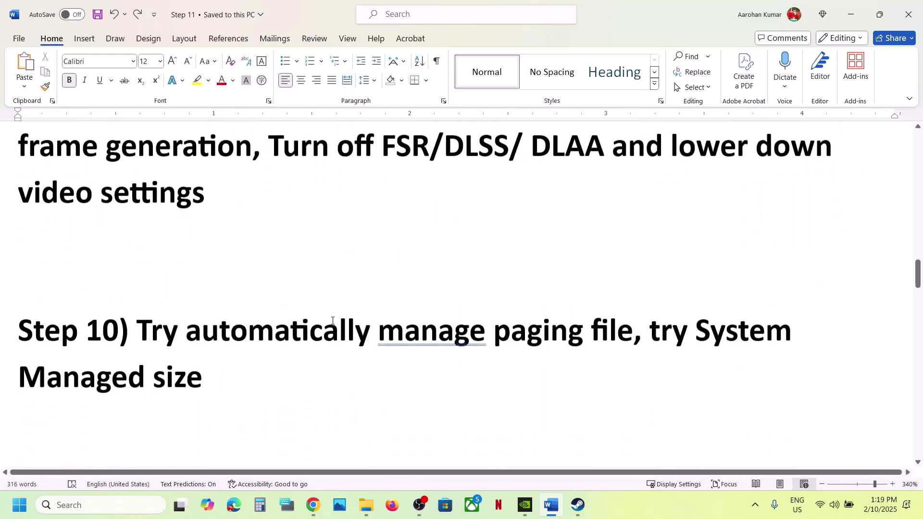
scroll(333, 320, "down", 1)
scroll(481, 302, "up", 1)
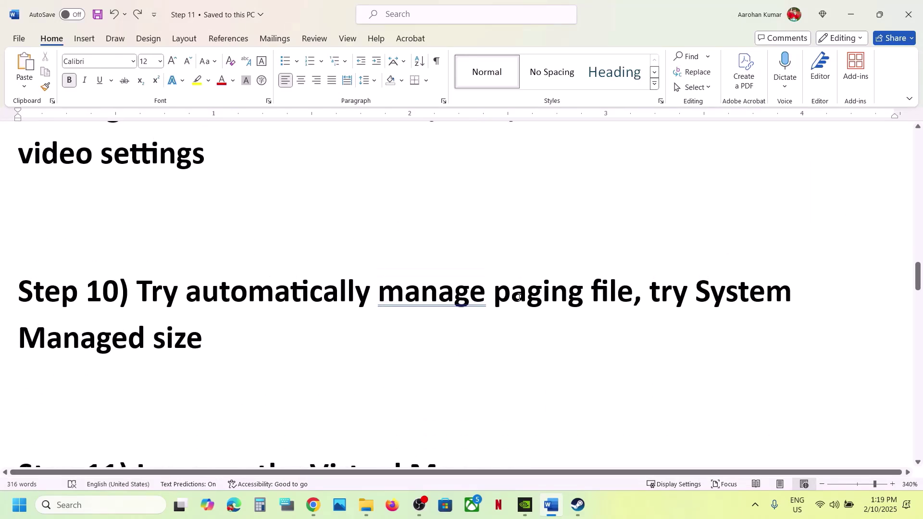
scroll(414, 341, "down", 3)
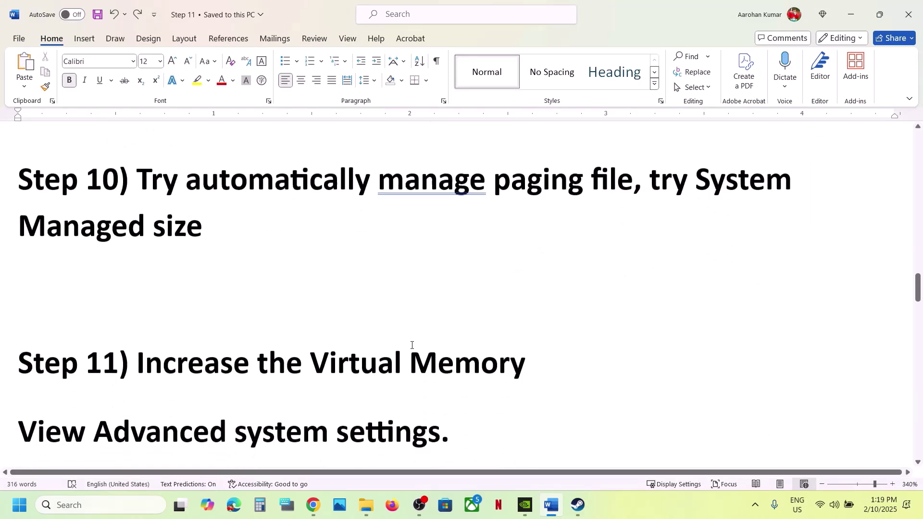
- Search Windows for the copied Step 11 text "View Advanced system settings" and open the advanced Performance Options from System Properties
left_click_drag(439, 409, 19, 411)
key("ctrl+c")
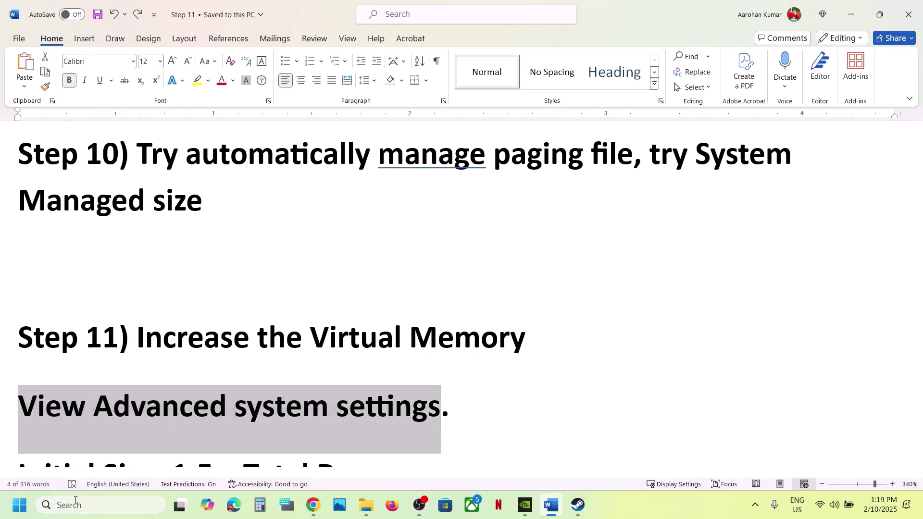
left_click(74, 505)
key("ctrl+v")
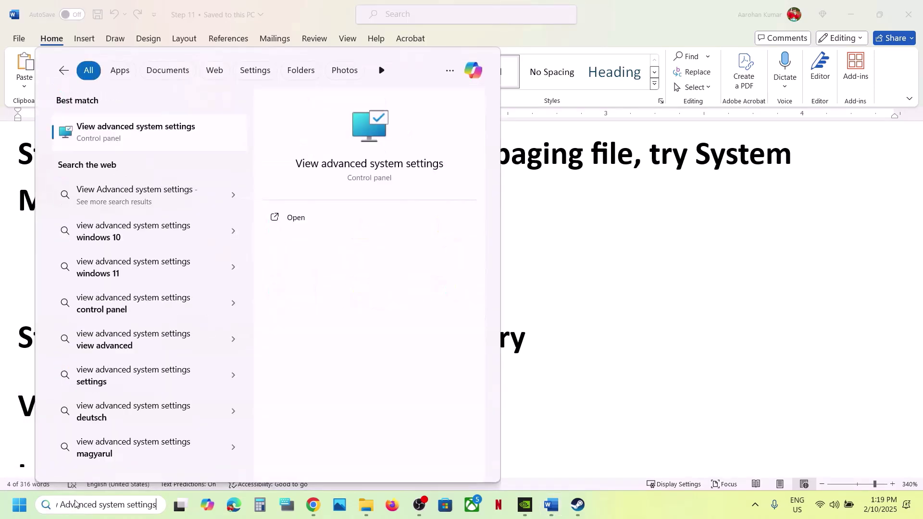
left_click(152, 129)
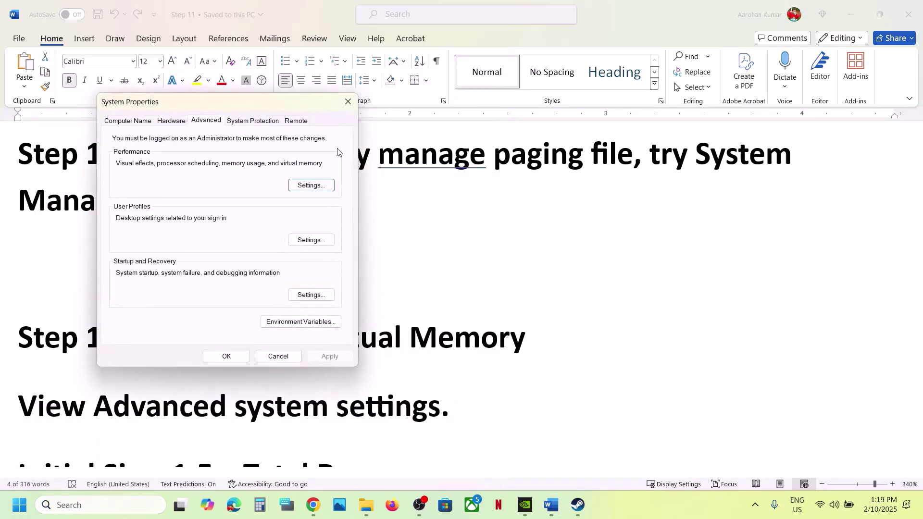
left_click(312, 185)
left_click(179, 134)
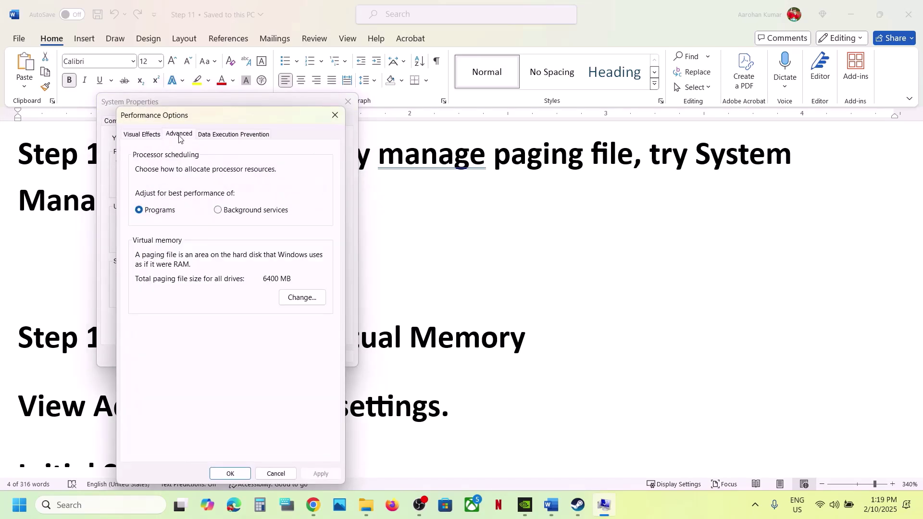
- Enable automatic paging file management for all drives in the Virtual Memory settings, confirm it, and close System Properties
left_click(294, 297)
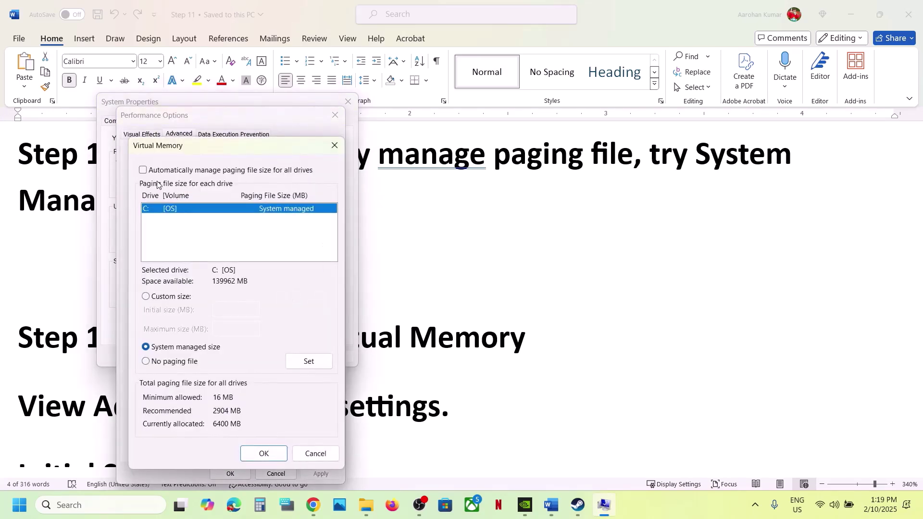
left_click(143, 170)
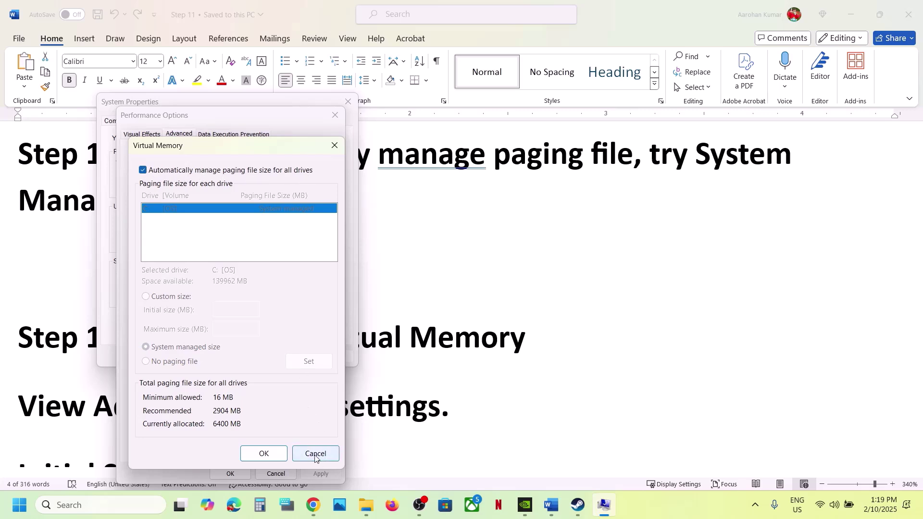
left_click(268, 454)
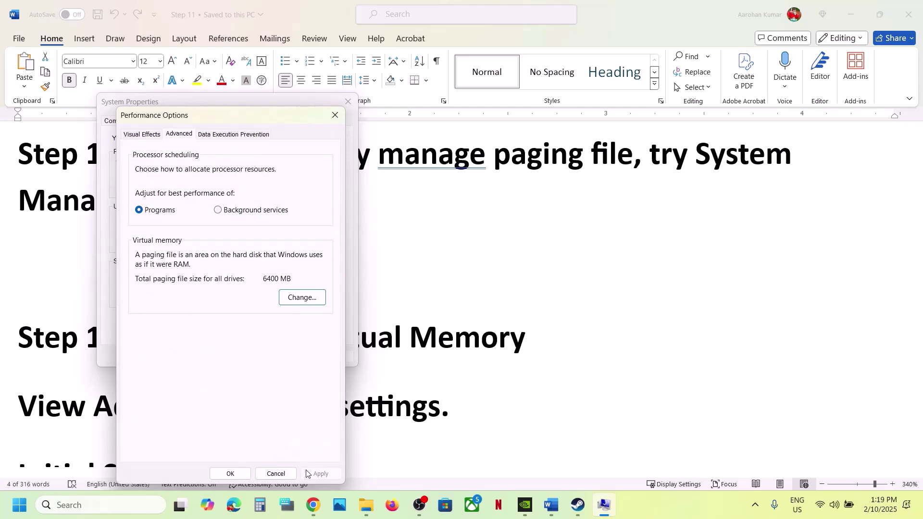
left_click(230, 473)
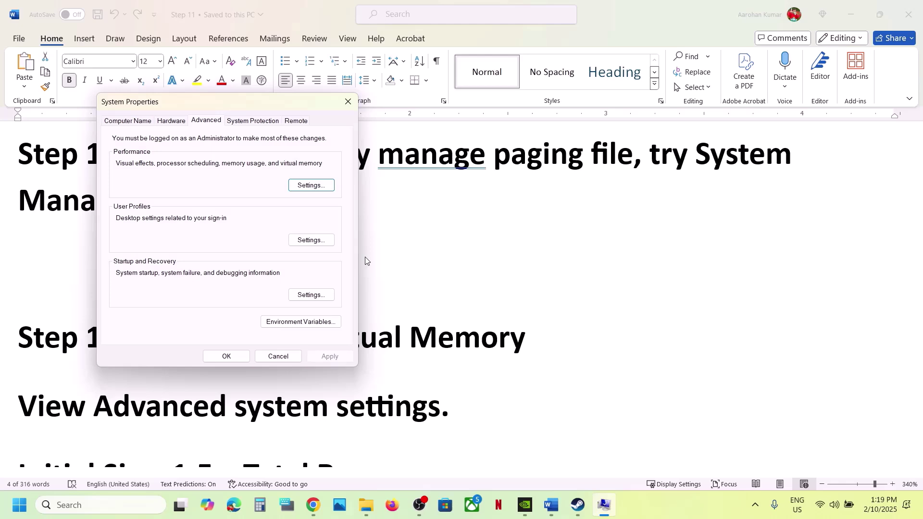
left_click(348, 102)
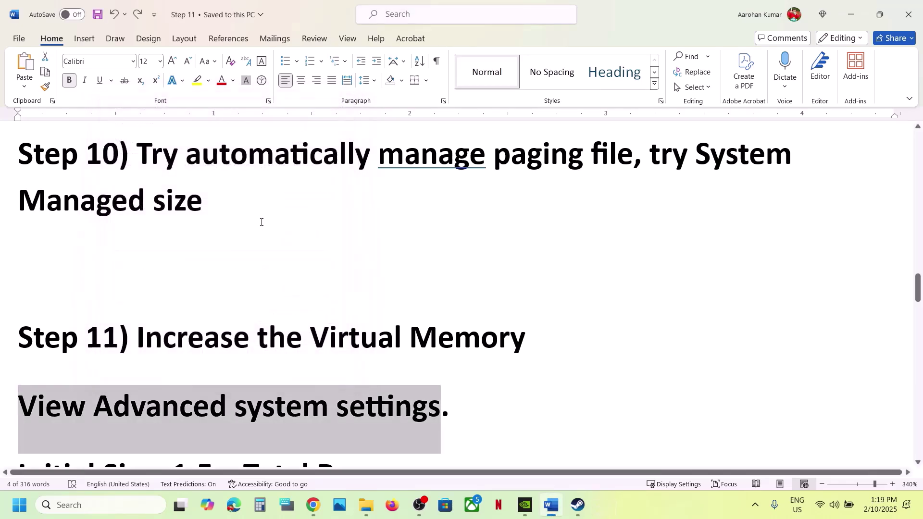
- Search Windows for the copied "View Advanced system settings" text and open the Virtual Memory settings from the advanced Performance Options
left_click(83, 504)
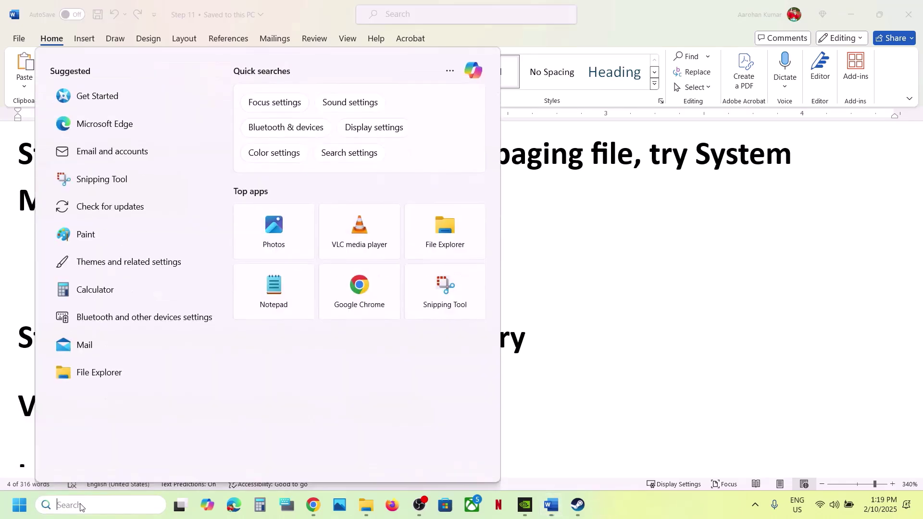
key("ctrl+v")
key("Return")
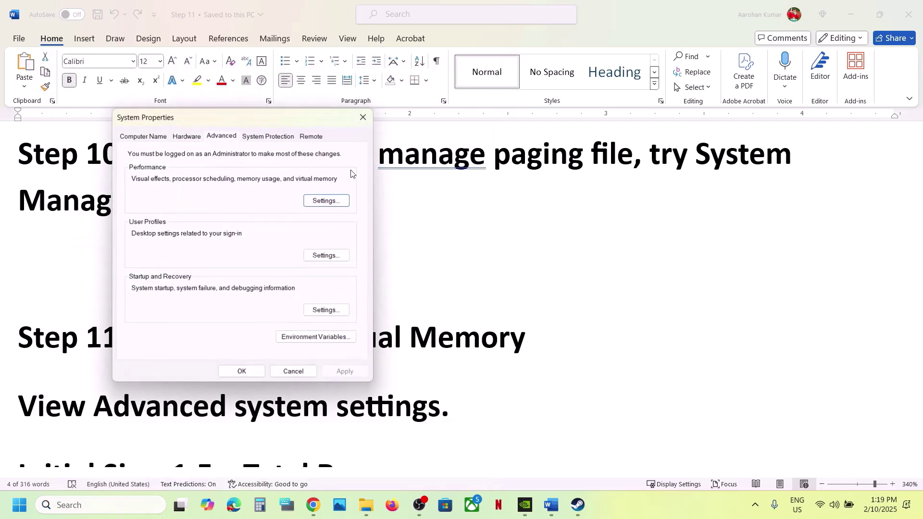
left_click(326, 201)
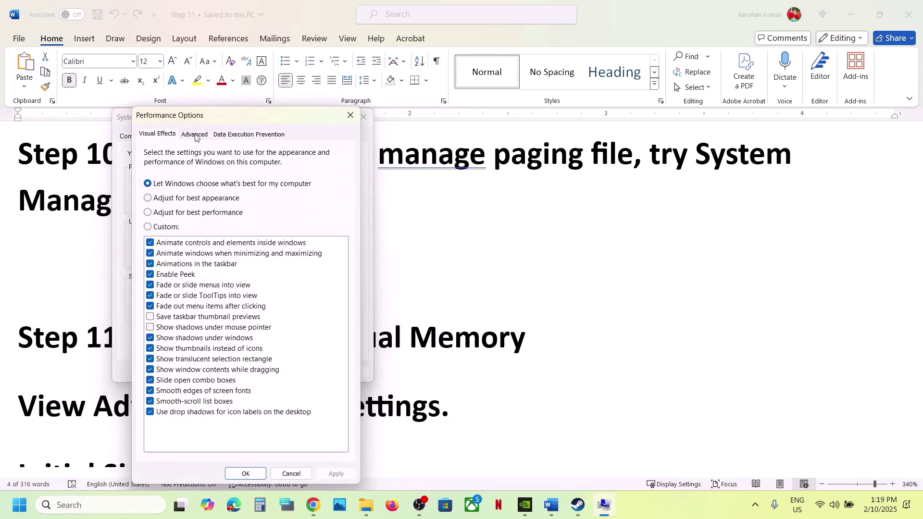
left_click(194, 136)
left_click(316, 306)
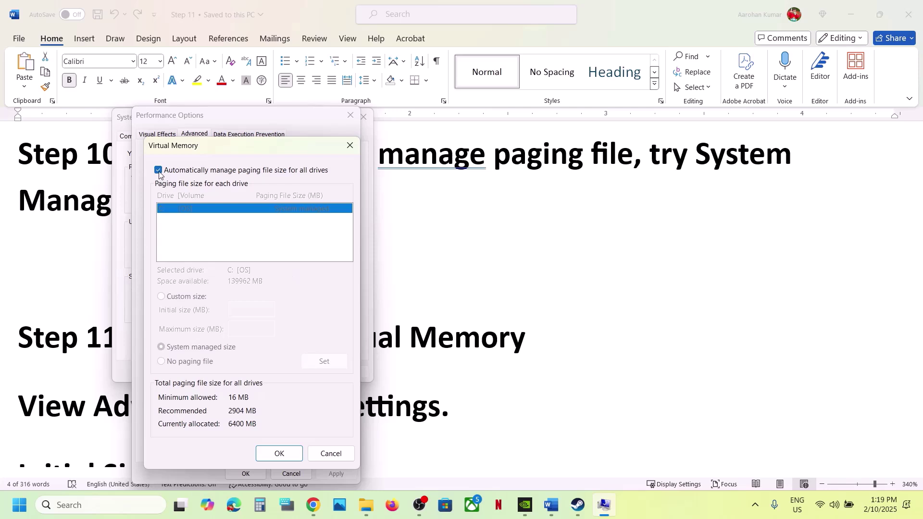
- Turn off automatic paging file management, set drive C: to System managed size, confirm all dialogs, and postpone the restart
left_click(159, 171)
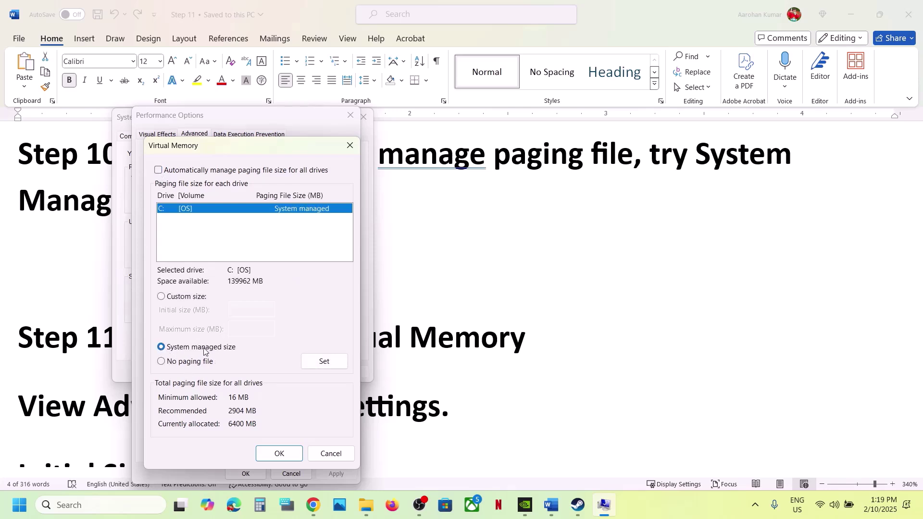
left_click(316, 365)
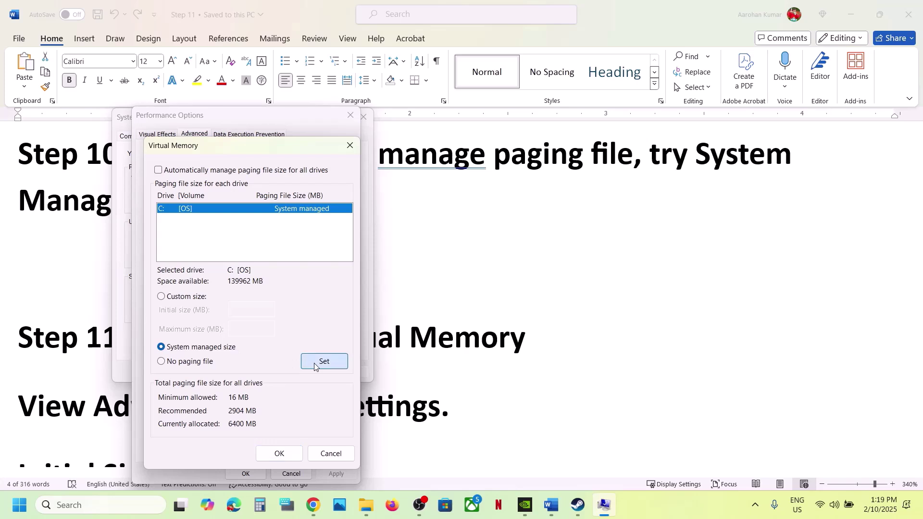
left_click(289, 455)
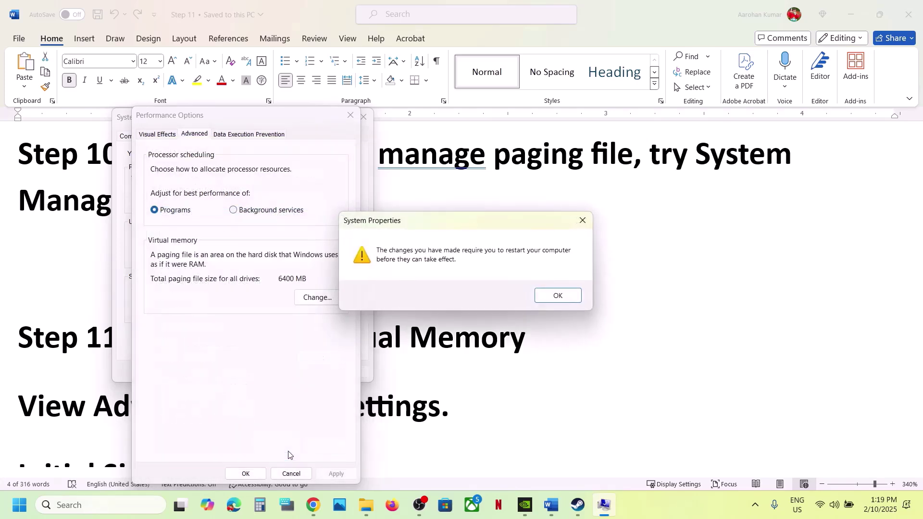
left_click(556, 295)
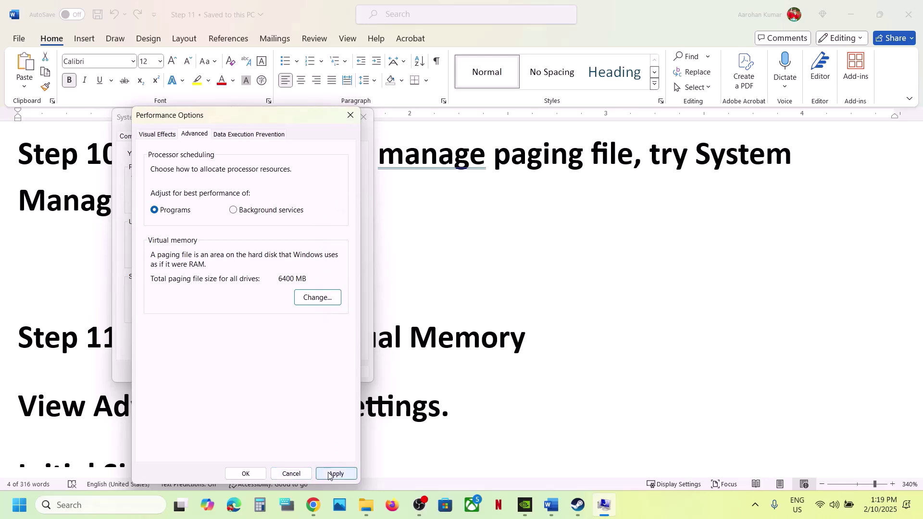
left_click(244, 473)
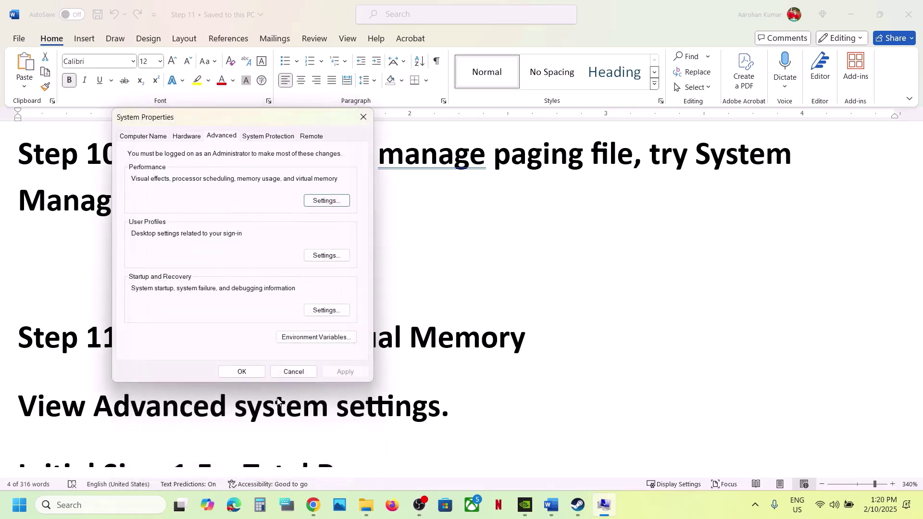
left_click(242, 371)
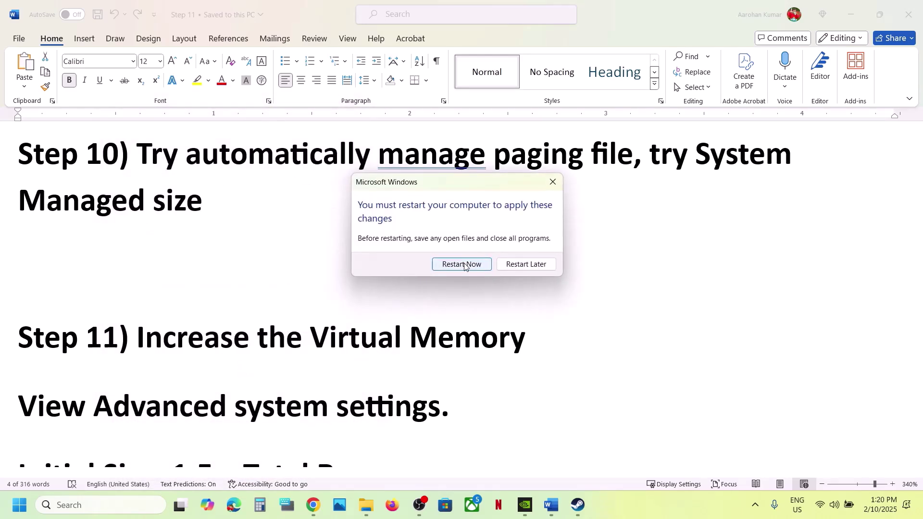
left_click(523, 264)
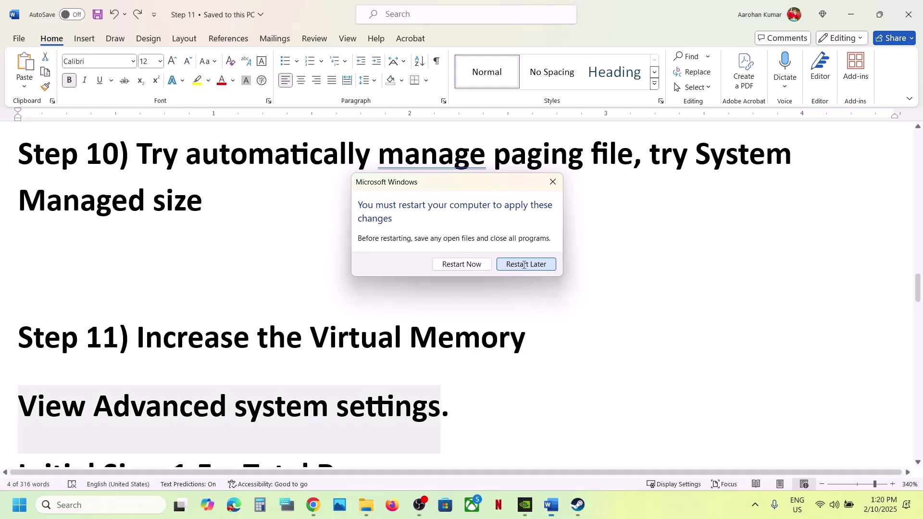
- Read Step 11 in the Word document and highlight its "Increase the Virtual Memory" heading
scroll(139, 227, "down", 2)
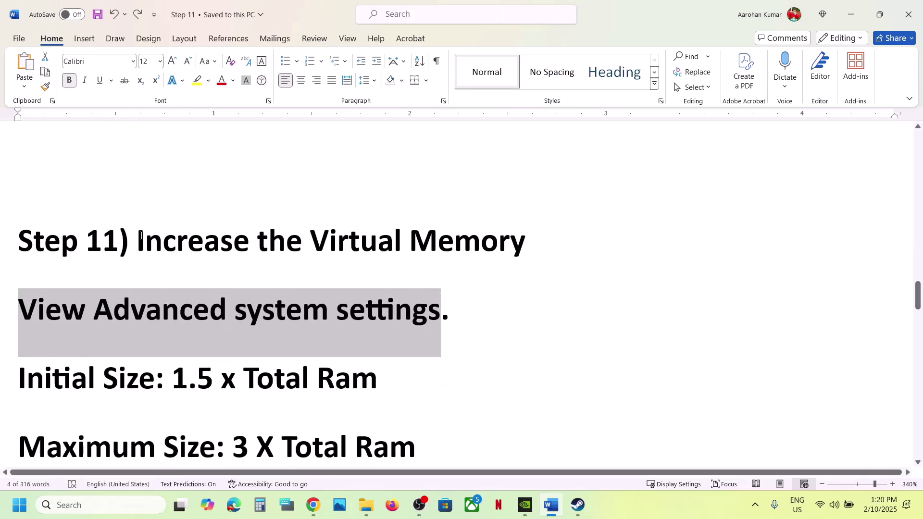
left_click_drag(140, 235, 529, 245)
left_click(664, 494)
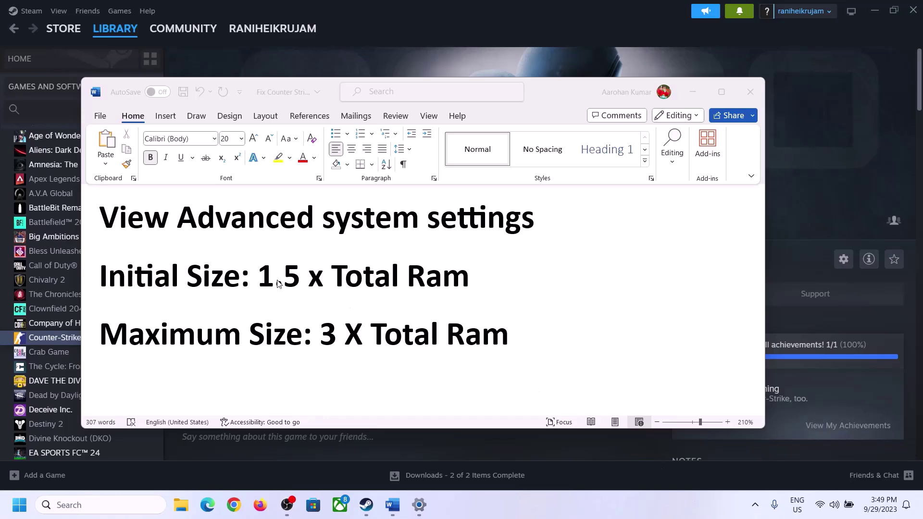
- Copy "View Advanced system settings" from the document, open that Windows search result, and move System Properties clear of the text
left_click(135, 224)
left_click_drag(109, 222, 528, 216)
key("ctrl+c")
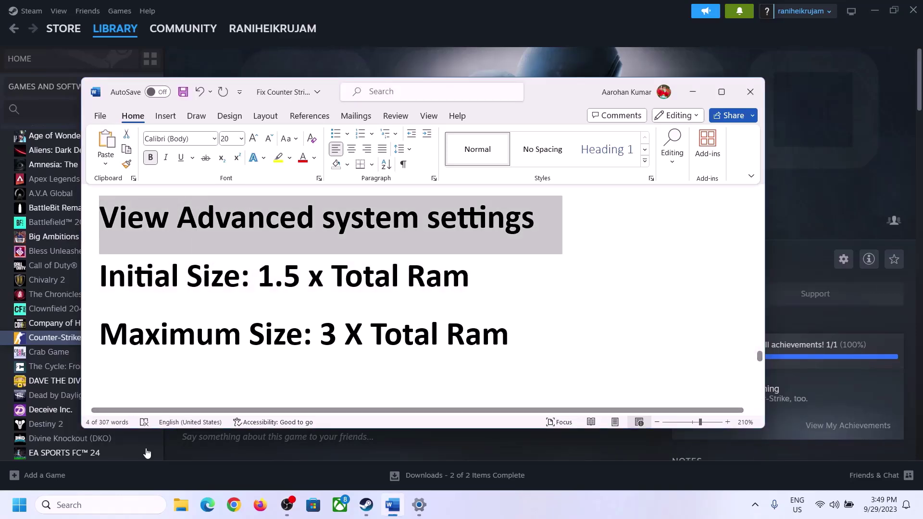
left_click(101, 504)
key("ctrl+v")
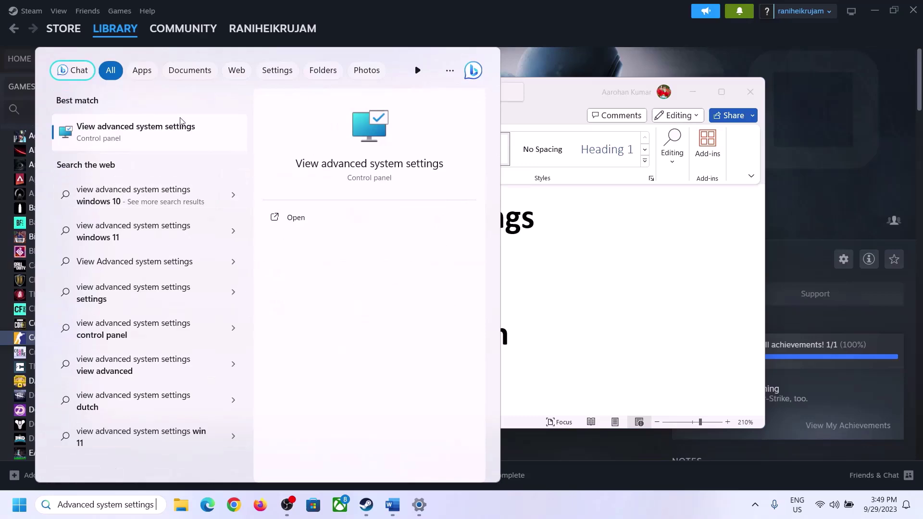
left_click(129, 137)
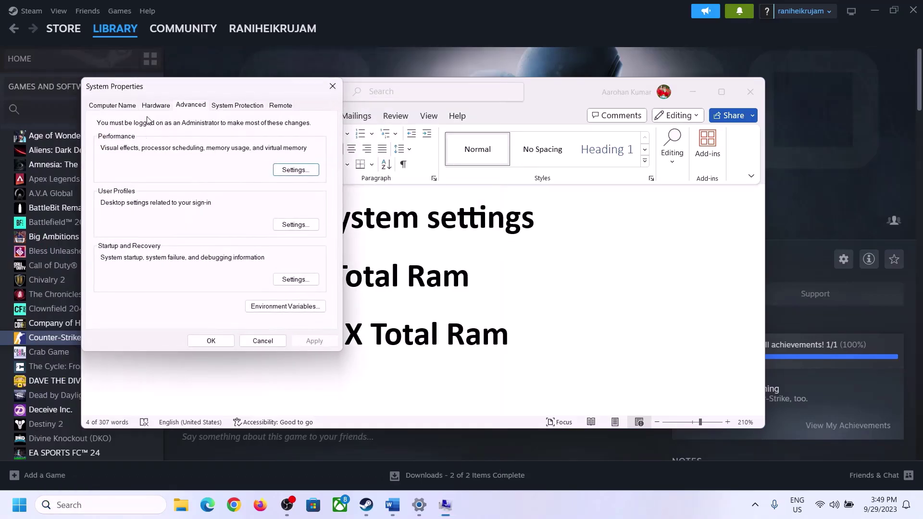
left_click_drag(192, 94, 412, 167)
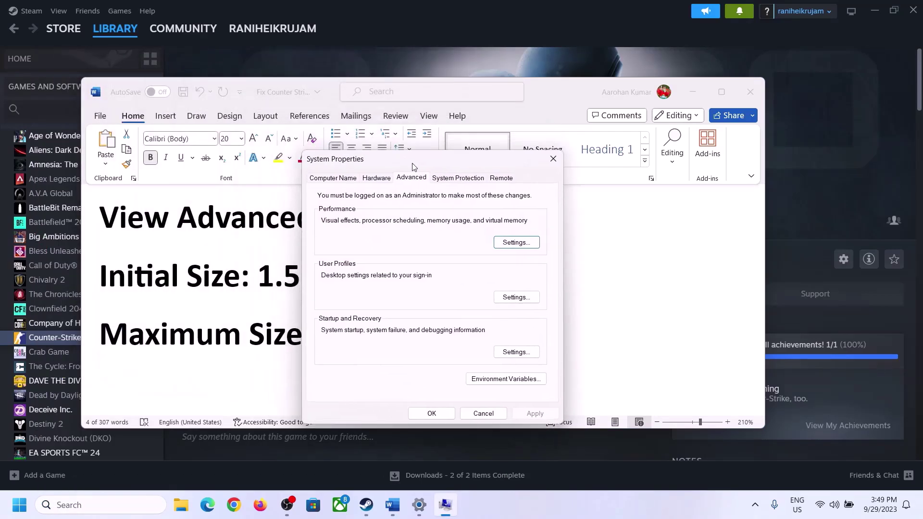
- Open the Virtual Memory settings, turn off automatic paging file management, and choose a custom size for drive C:
left_click(517, 243)
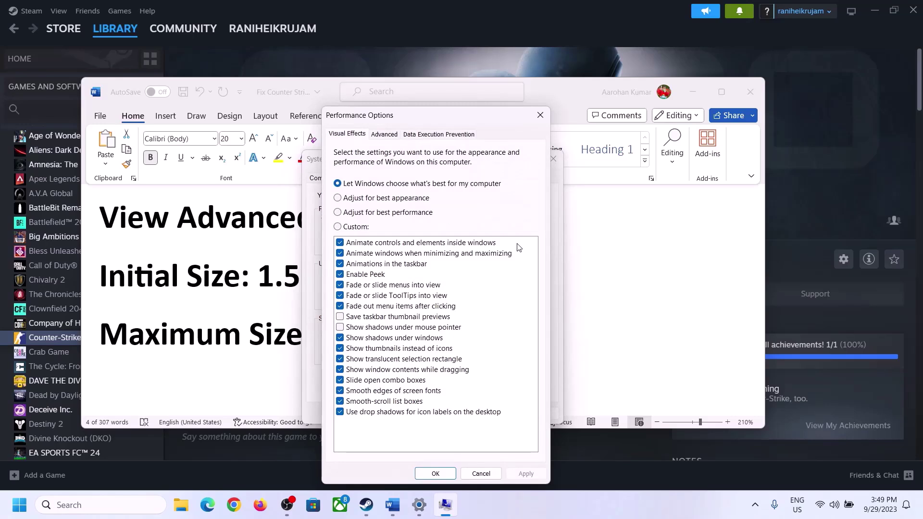
left_click(385, 136)
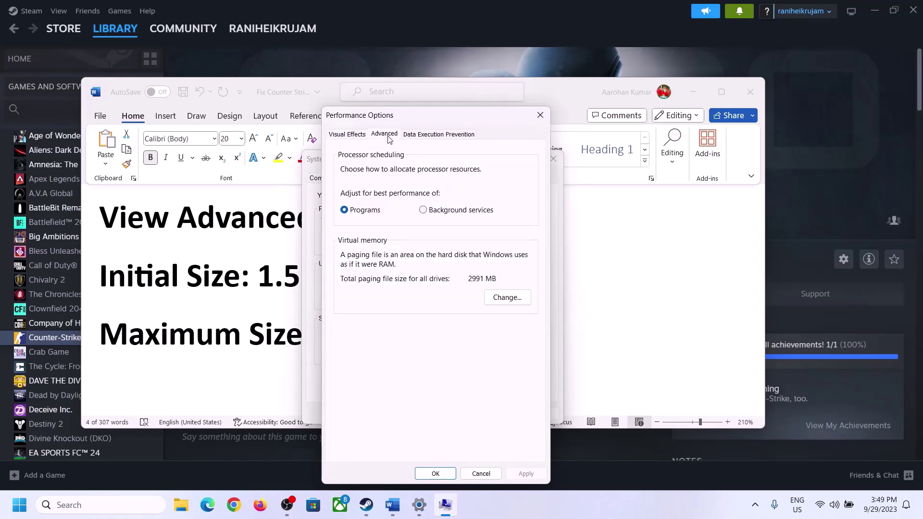
left_click(511, 297)
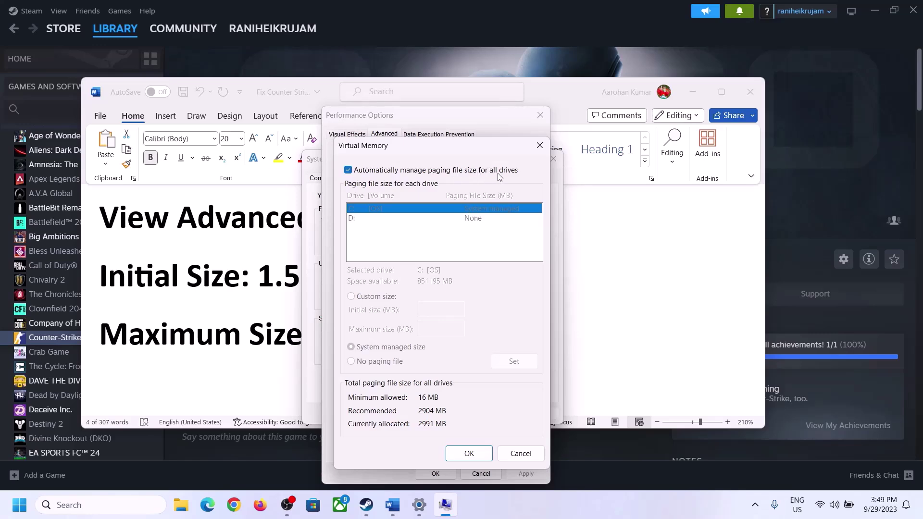
left_click(348, 170)
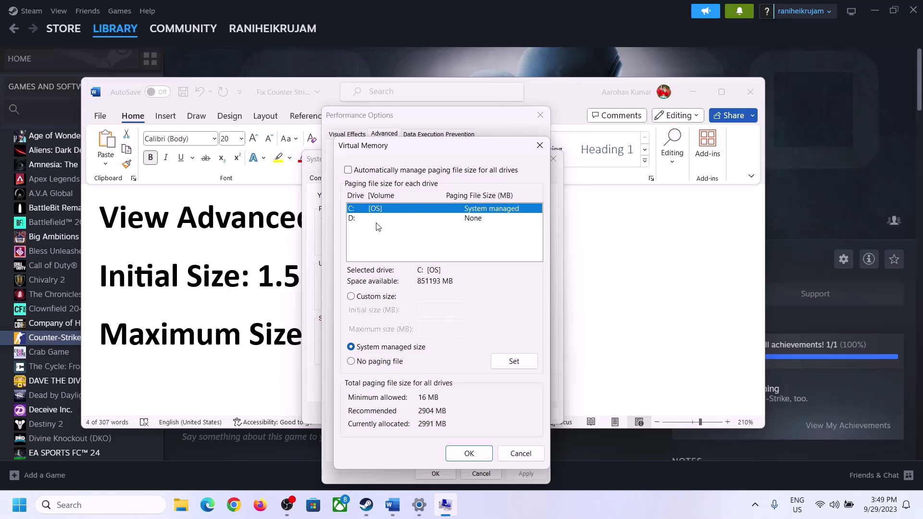
left_click(351, 297)
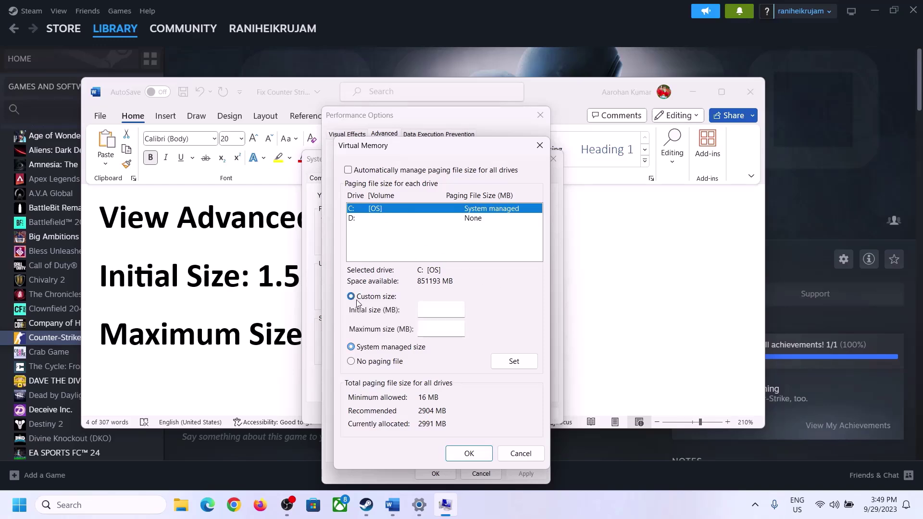
left_click(442, 310)
- Highlight the "1.5 x Total Ram" initial size rule in the document and open the System About page in Windows Settings
left_click(255, 283)
left_click_drag(264, 275, 426, 284)
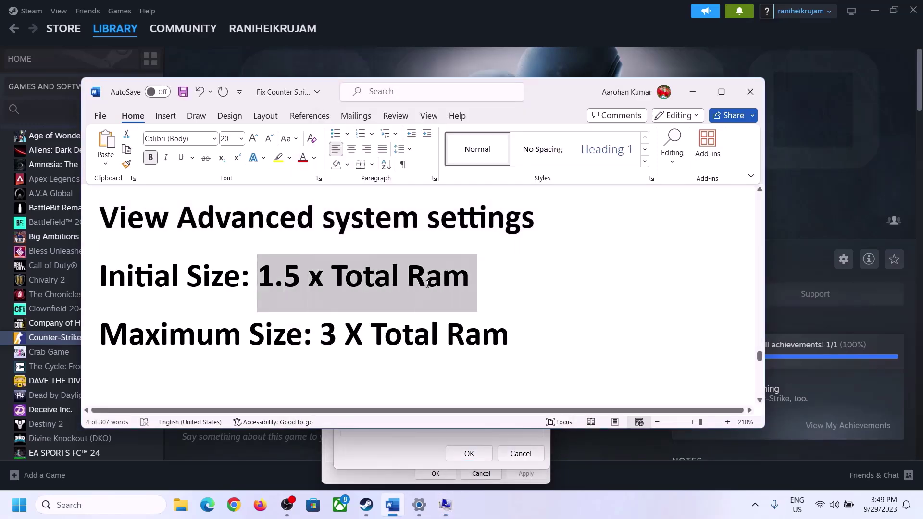
left_click(419, 506)
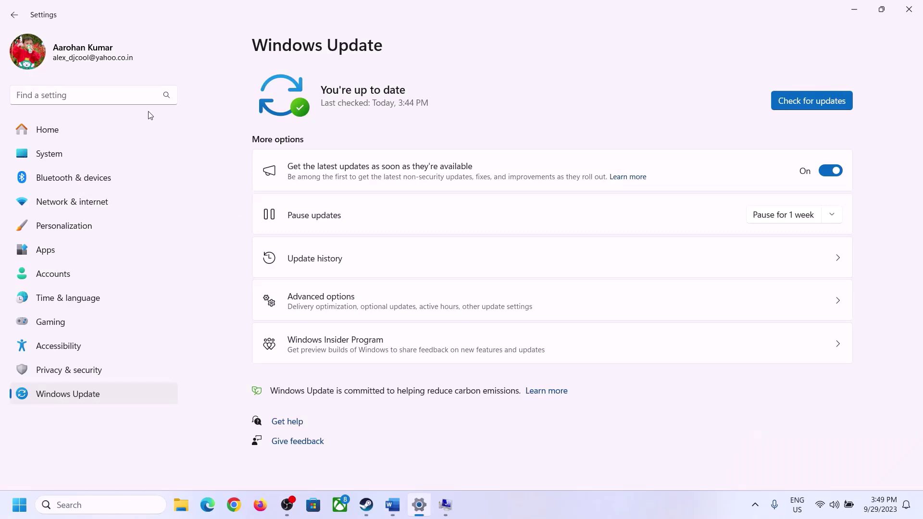
left_click(48, 154)
scroll(339, 358, "down", 10)
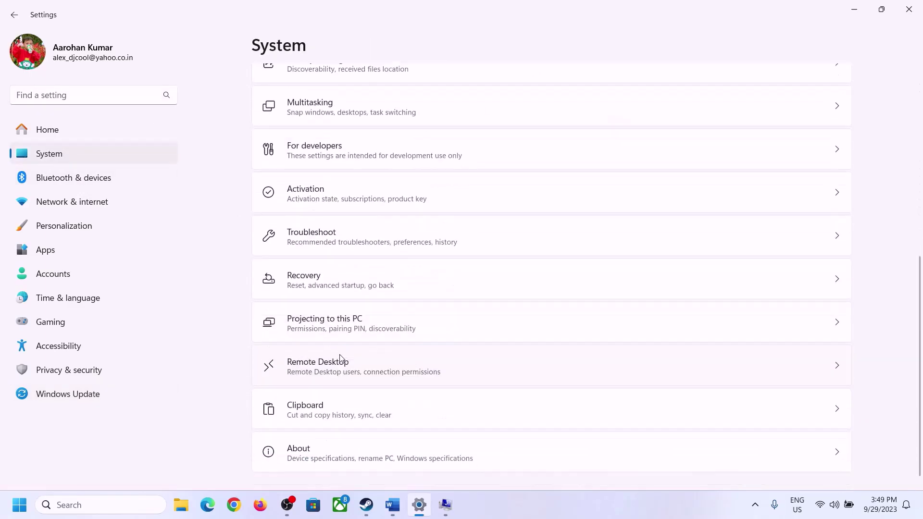
left_click(305, 456)
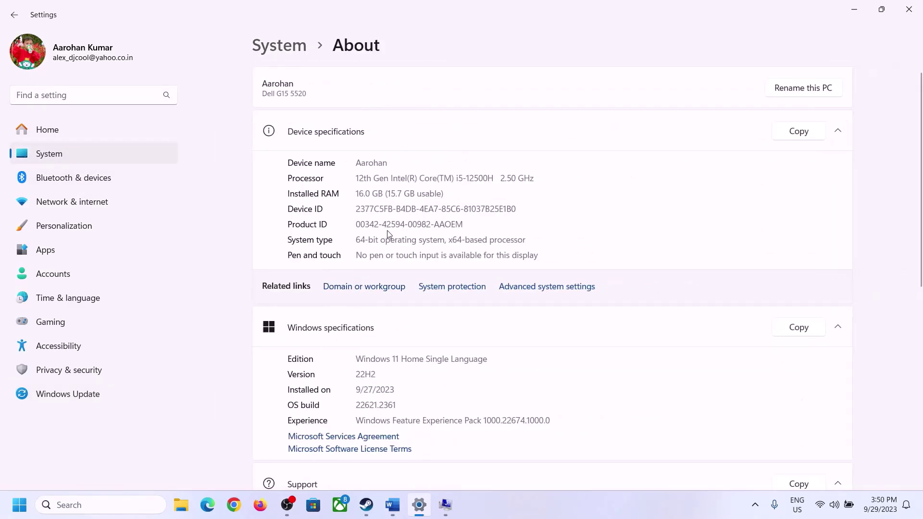
- Highlight the installed RAM amount in the device specifications and return to the Virtual Memory dialog
left_click_drag(365, 193, 351, 193)
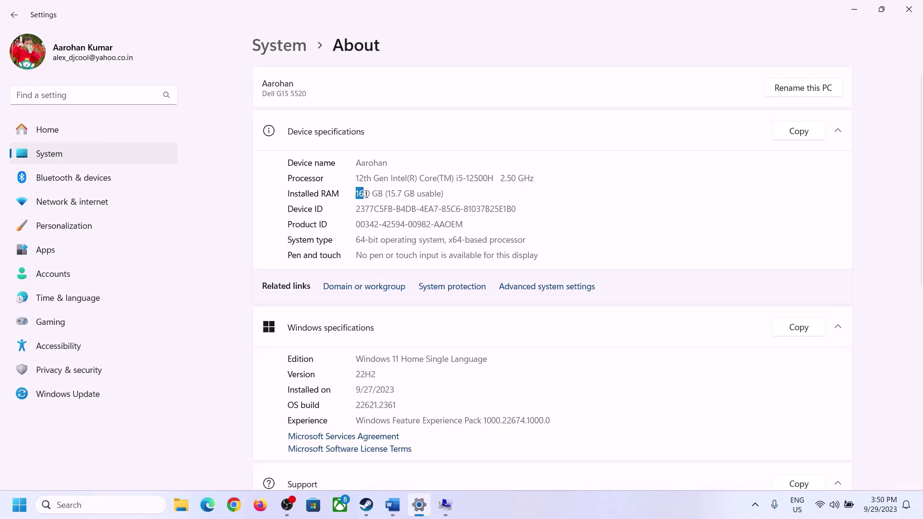
left_click(371, 194)
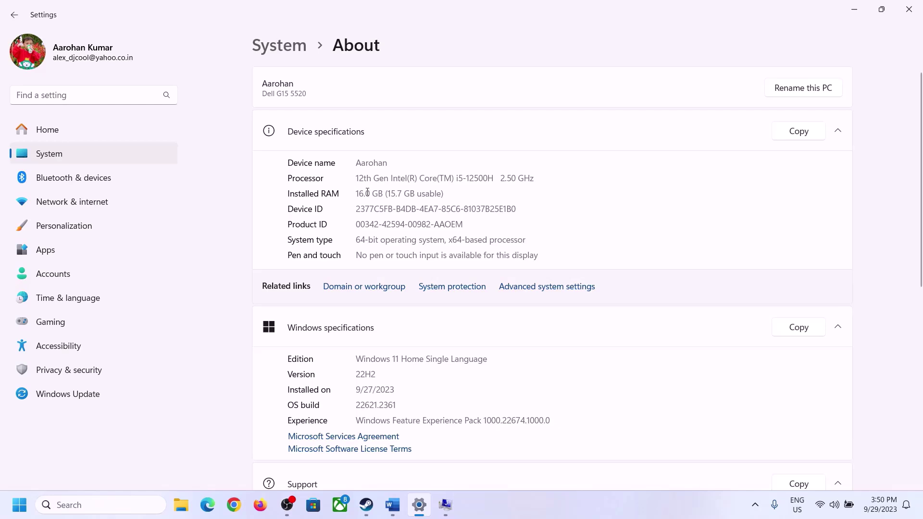
left_click_drag(368, 192, 352, 189)
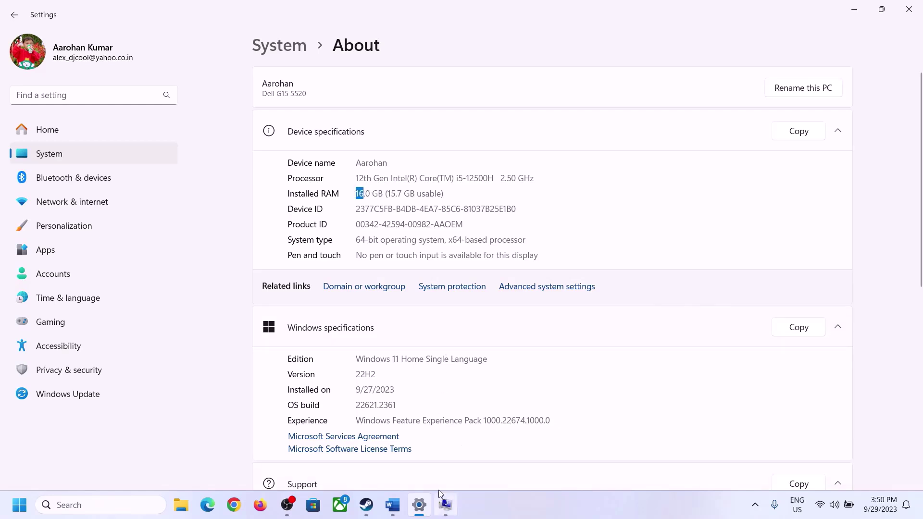
left_click(445, 505)
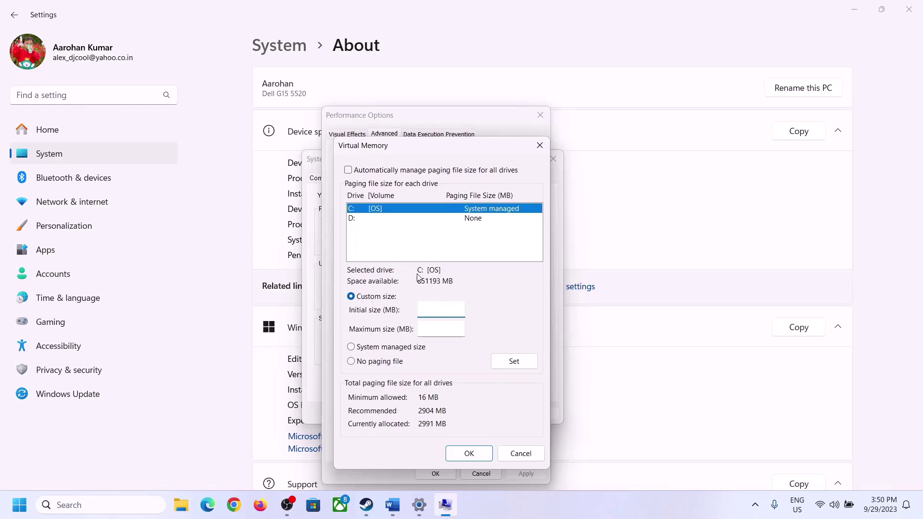
- Run "calc" to launch Calculator, place it beside the Virtual Memory dialog, and bring up the document's size rules behind it
mouse_move(419, 504)
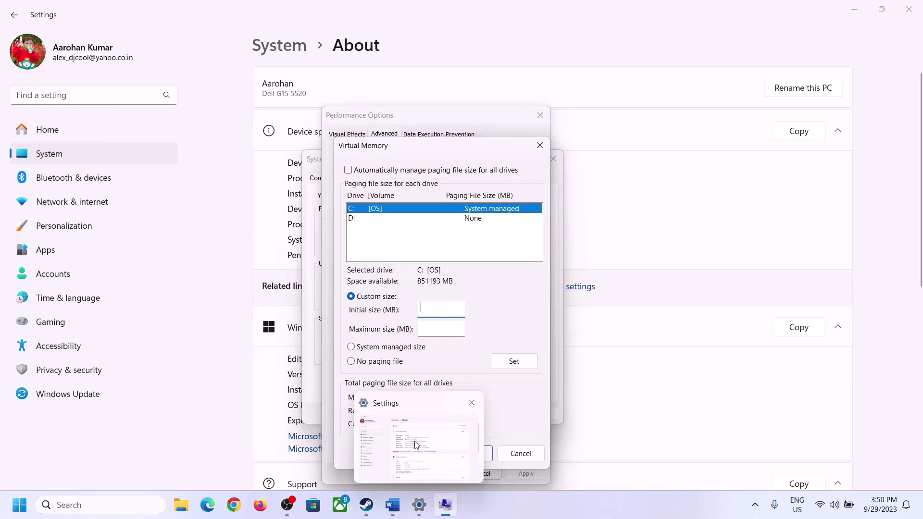
mouse_move(416, 444)
key("super+r")
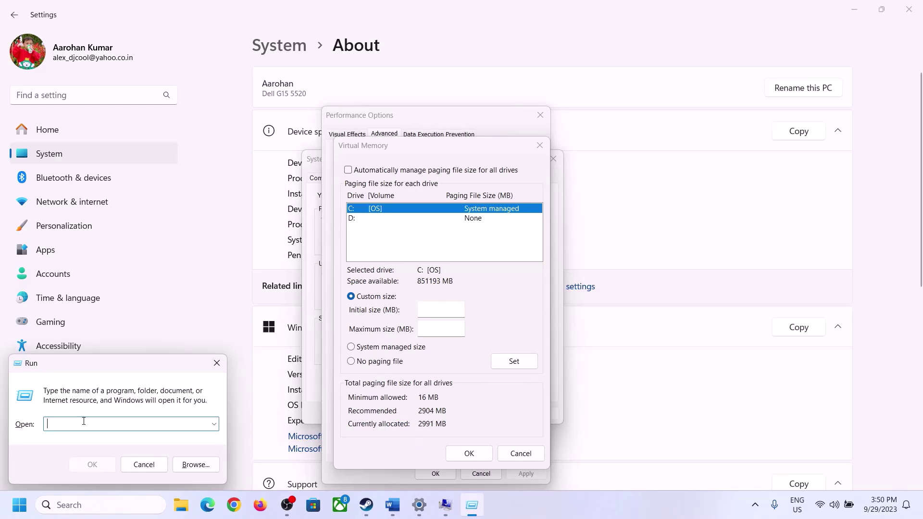
type("calc")
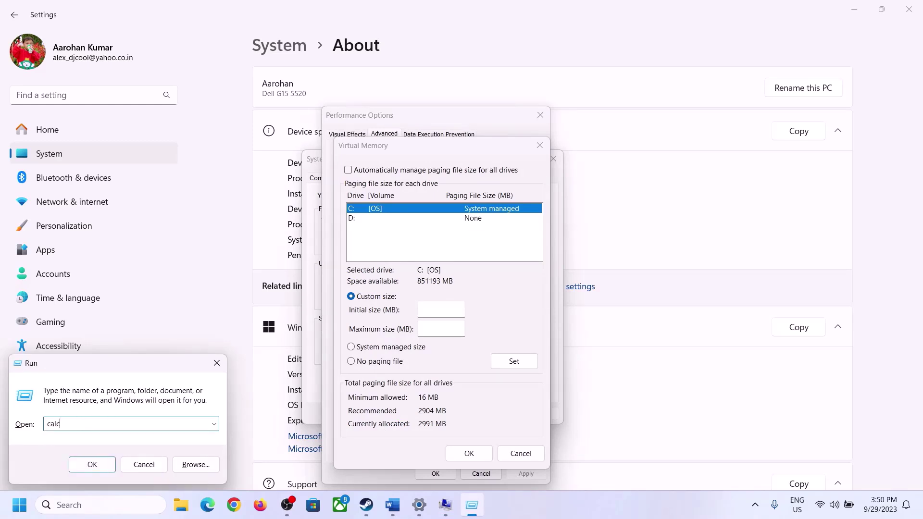
left_click(87, 465)
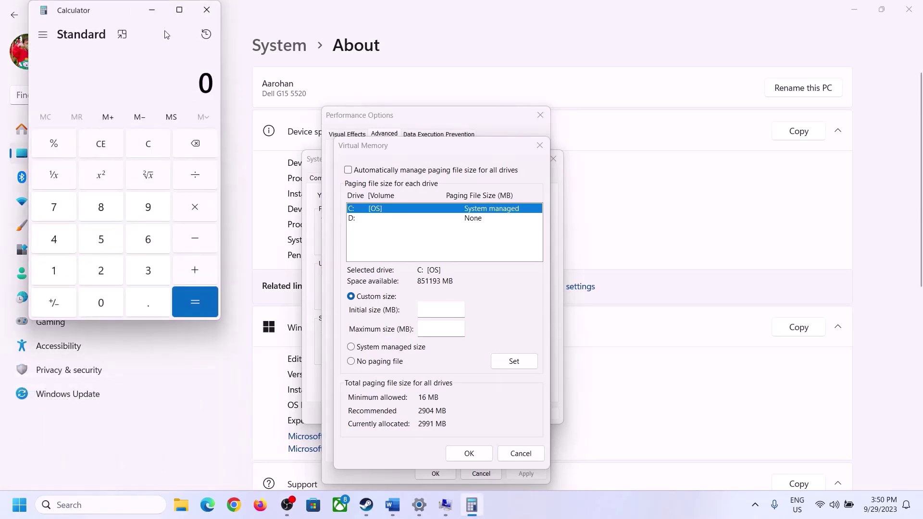
left_click_drag(116, 17, 577, 206)
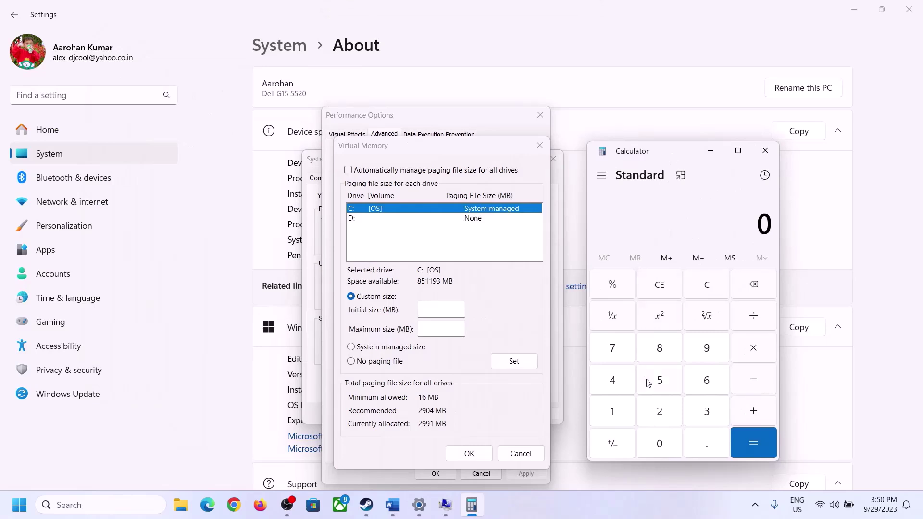
left_click(392, 510)
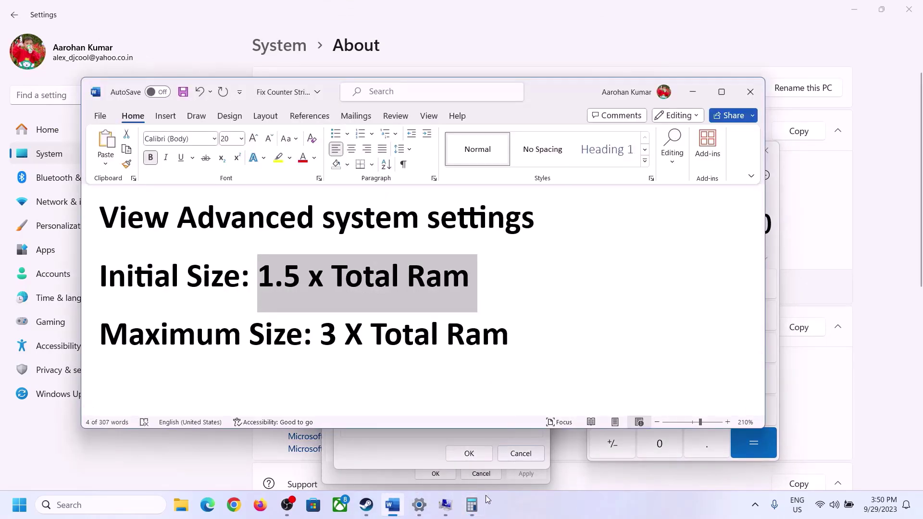
left_click(471, 505)
left_click(613, 412)
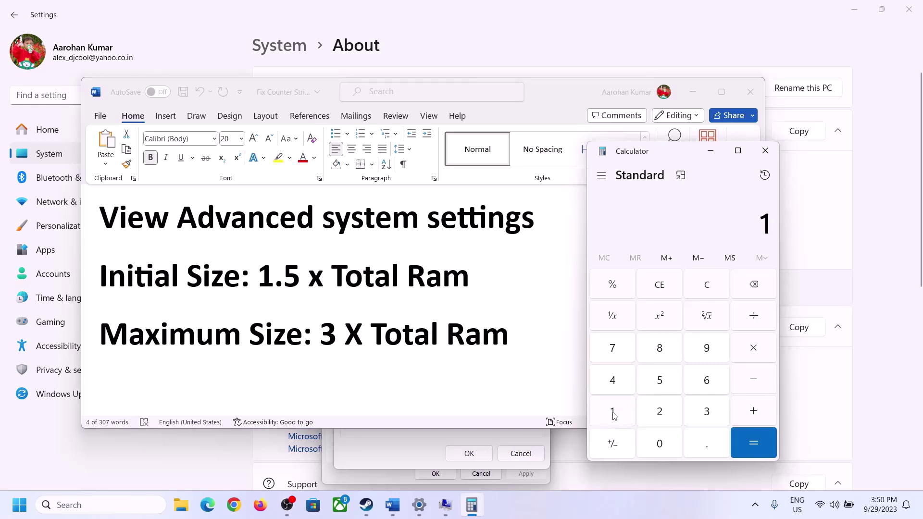
left_click(702, 388)
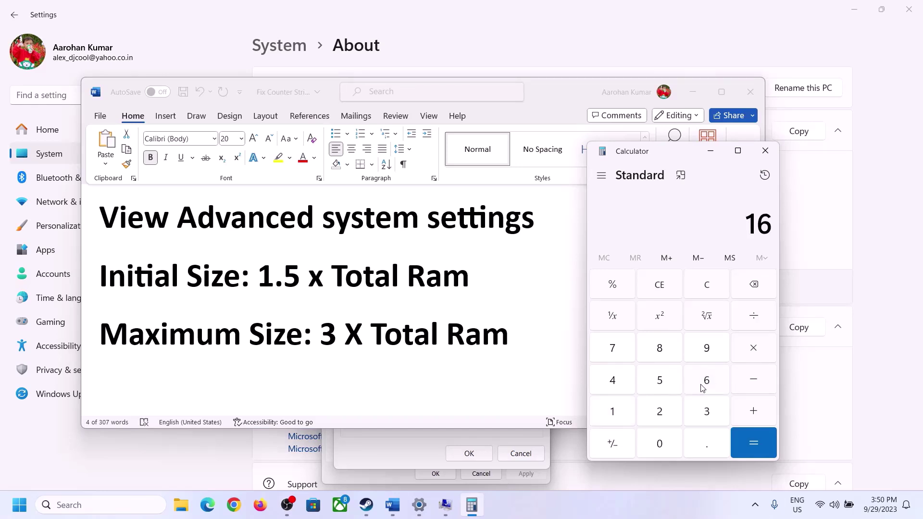
left_click(708, 296)
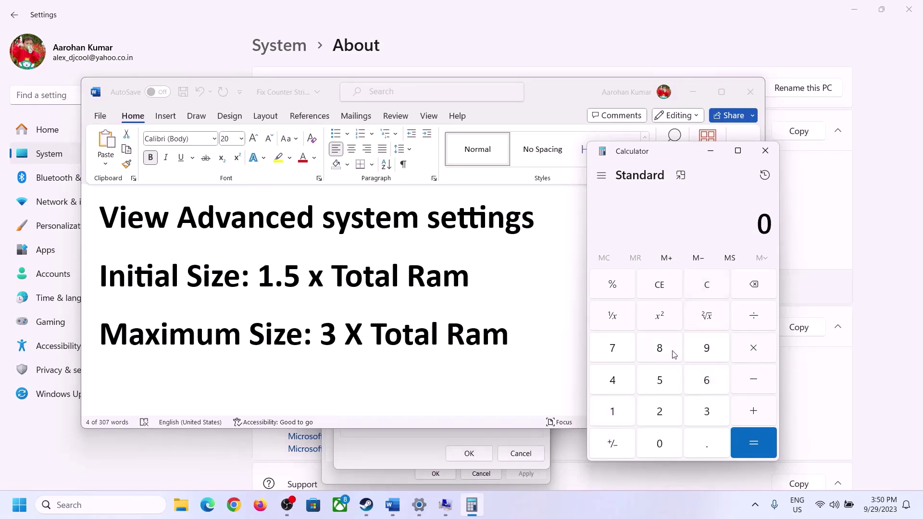
- Multiply 16 by 1024 in the calculator to convert the installed RAM from GB to MB
left_click(619, 412)
left_click(692, 387)
left_click(753, 355)
left_click(612, 415)
left_click(659, 445)
left_click(661, 417)
left_click(620, 392)
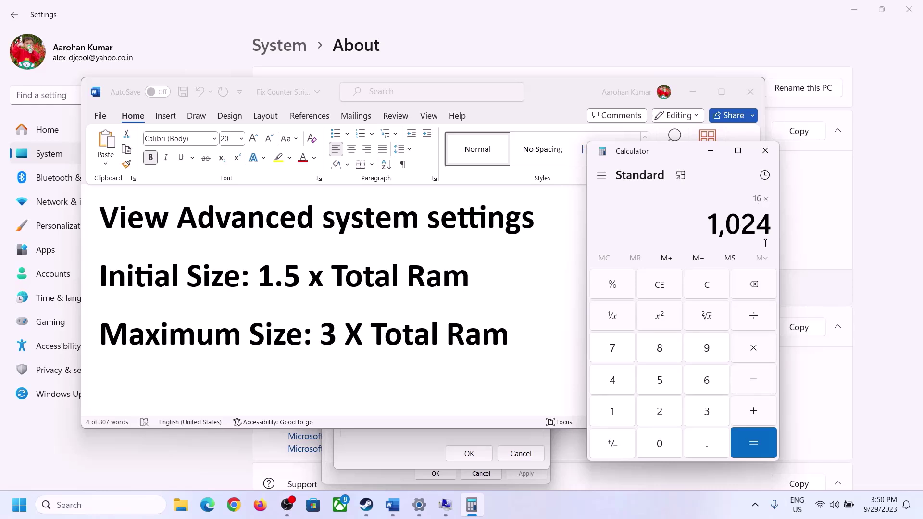
left_click(752, 443)
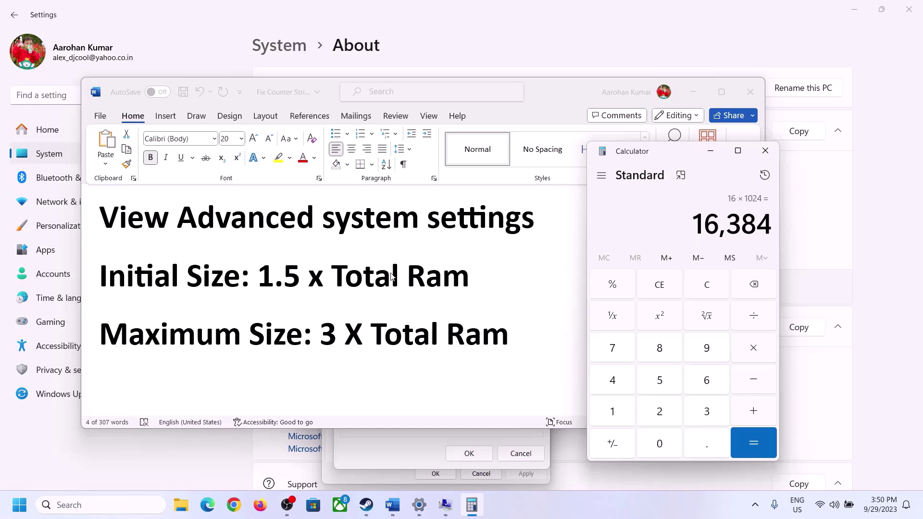
- Multiply the RAM size in MB by 1.5 to work out the initial paging file size
left_click(754, 352)
left_click(626, 416)
left_click(706, 442)
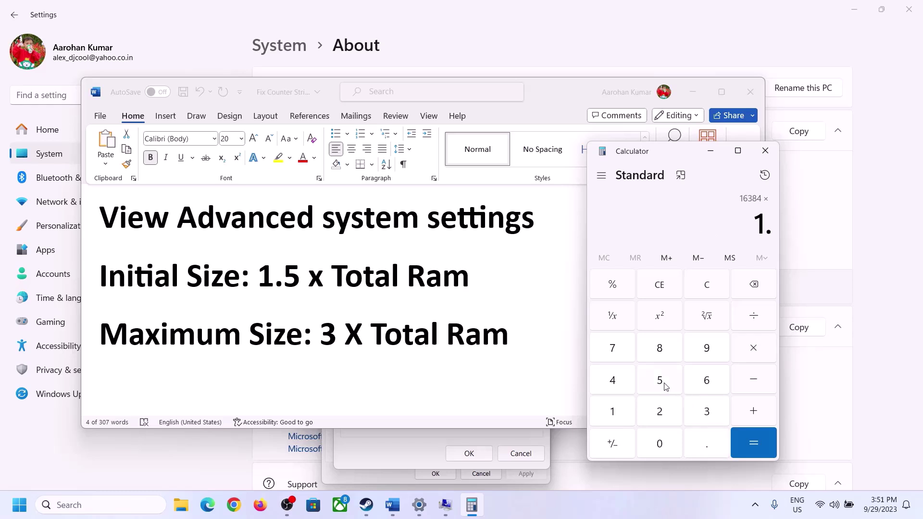
left_click(659, 380)
left_click(752, 438)
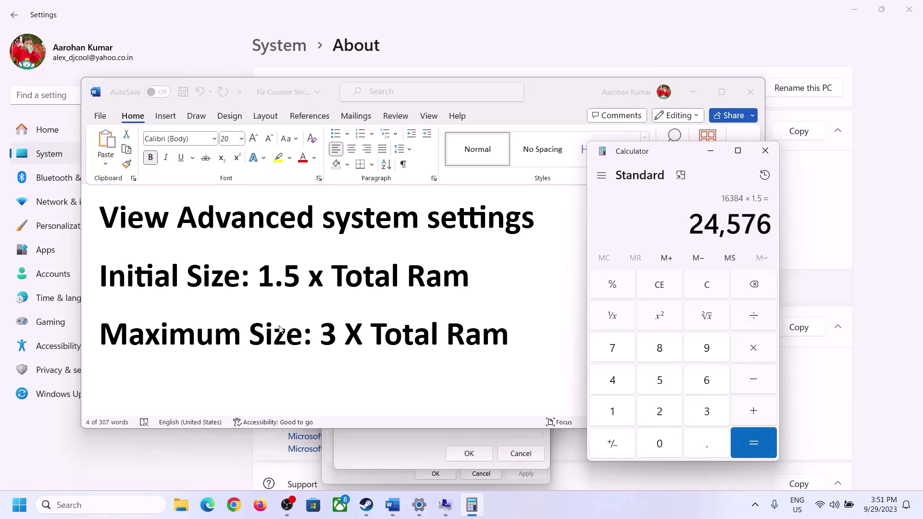
- Set the custom initial size for drive C: to 24576 MB and place the cursor in the maximum size value
left_click(407, 448)
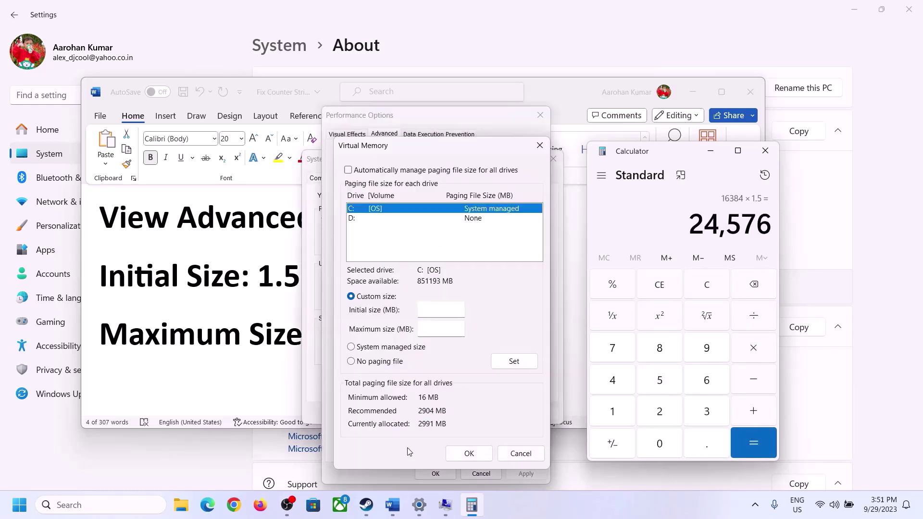
left_click(437, 311)
type("24576")
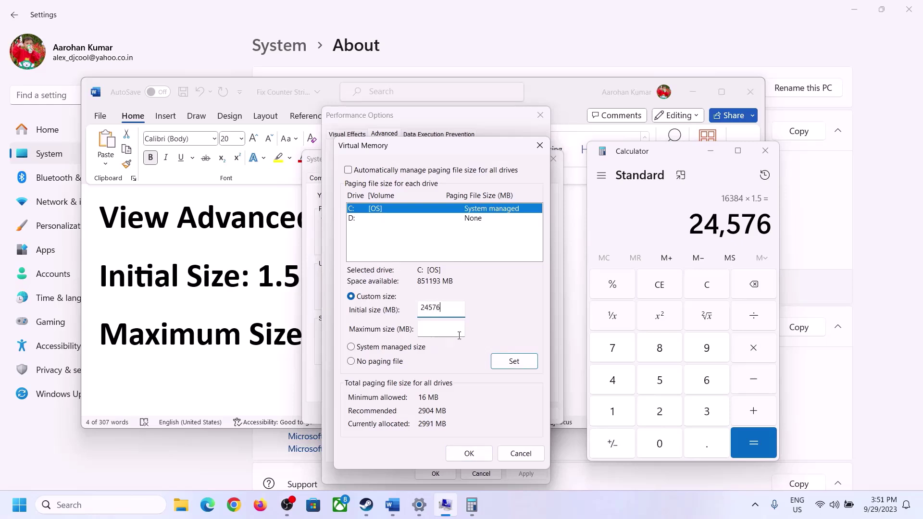
left_click(460, 329)
- Clear the calculator beside the document's size rules and bring back the System About page to check the installed RAM
left_click(278, 336)
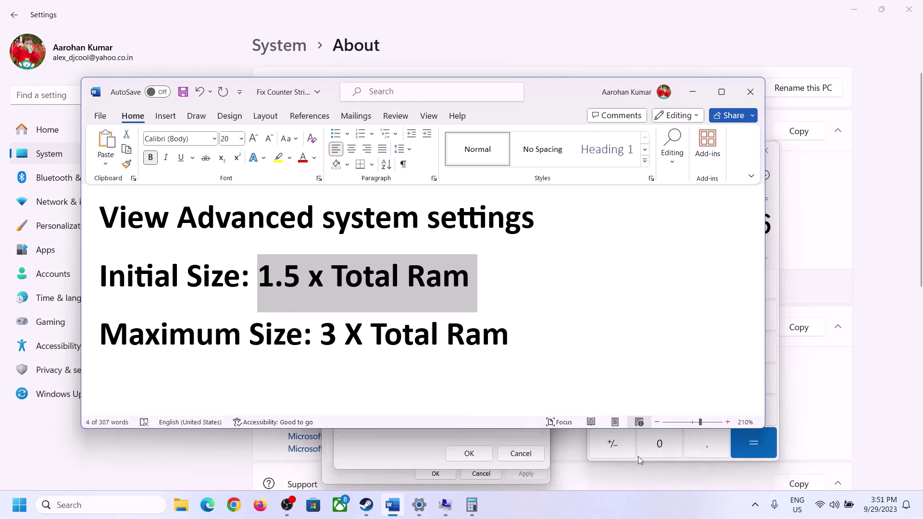
left_click(774, 249)
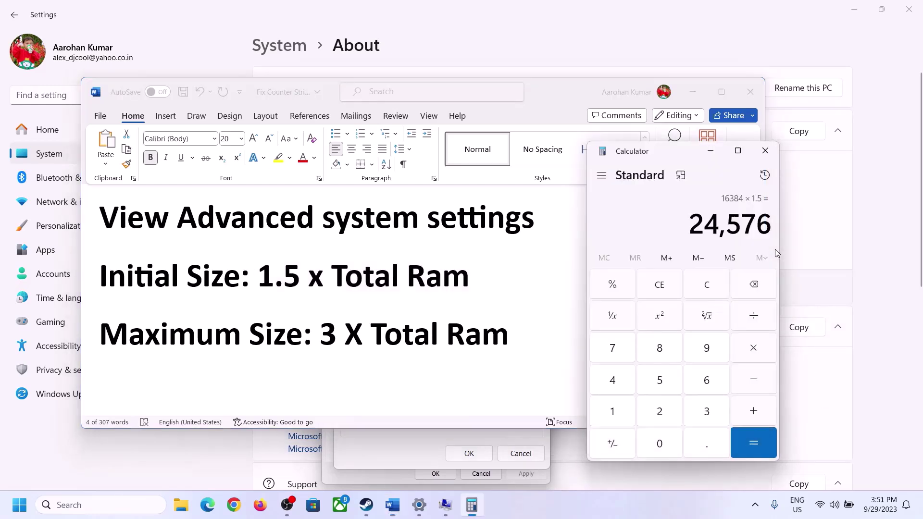
left_click(714, 286)
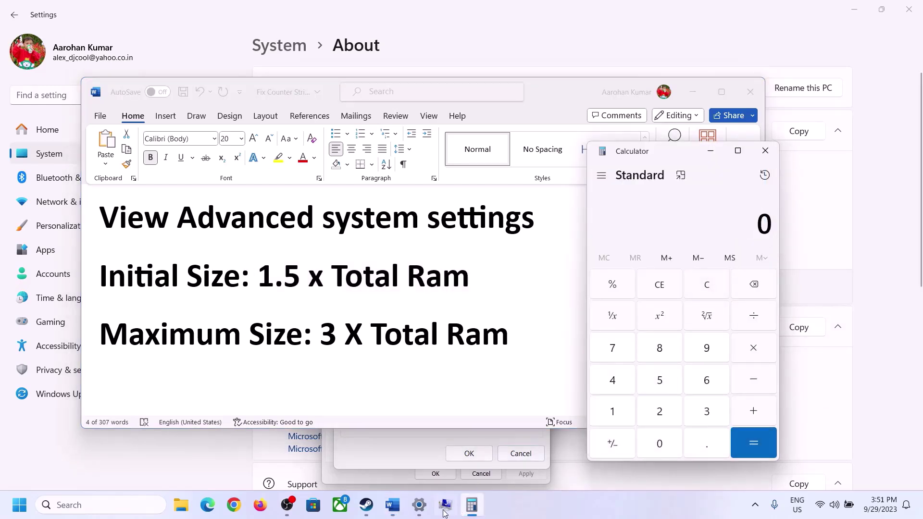
left_click(419, 504)
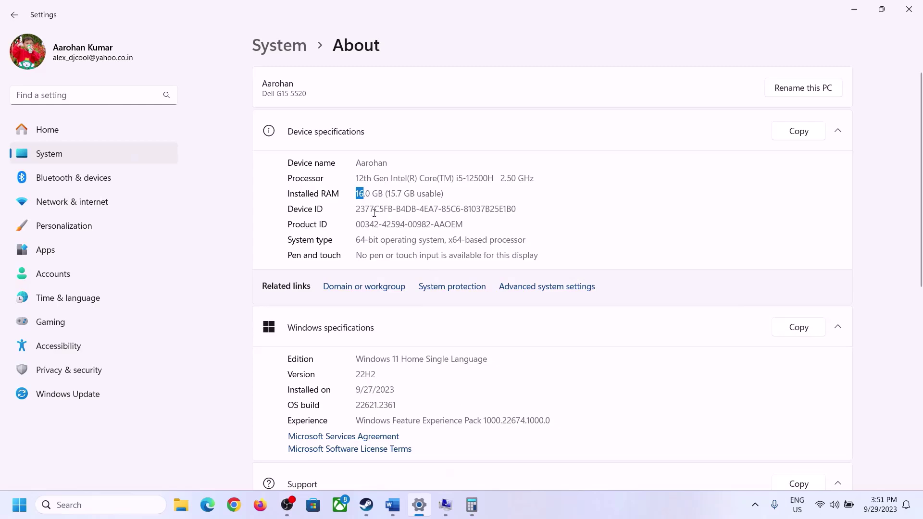
- Return to the calculator and multiply 16 by 1024 again for the maximum size calculation
left_click(471, 504)
left_click(623, 409)
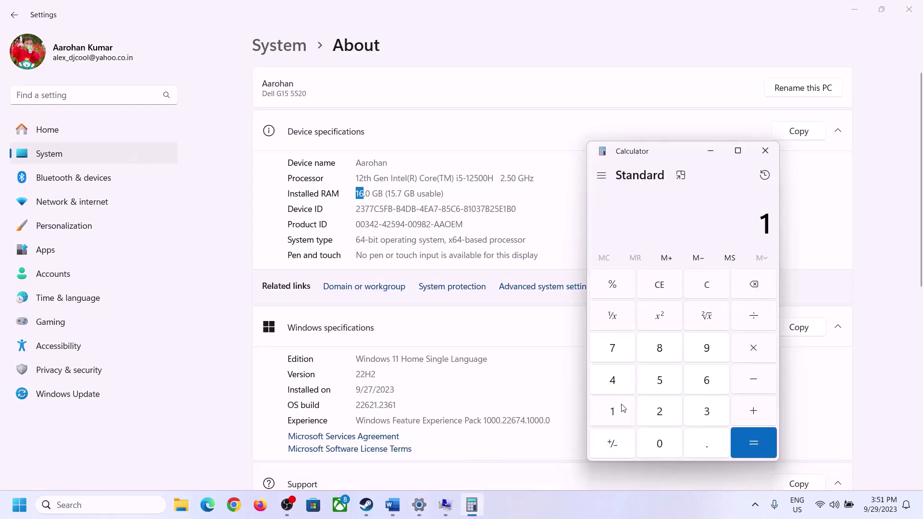
left_click(702, 382)
left_click(748, 350)
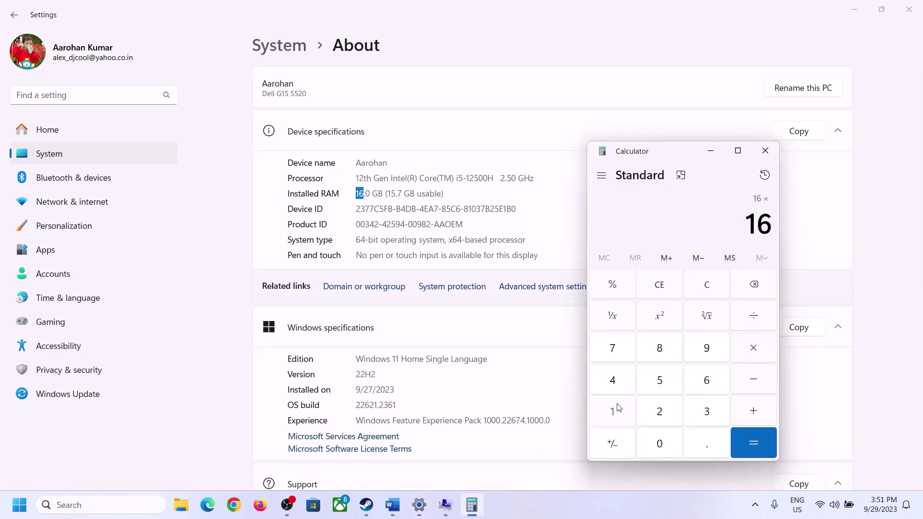
left_click(619, 407)
left_click(655, 438)
left_click(659, 411)
left_click(616, 383)
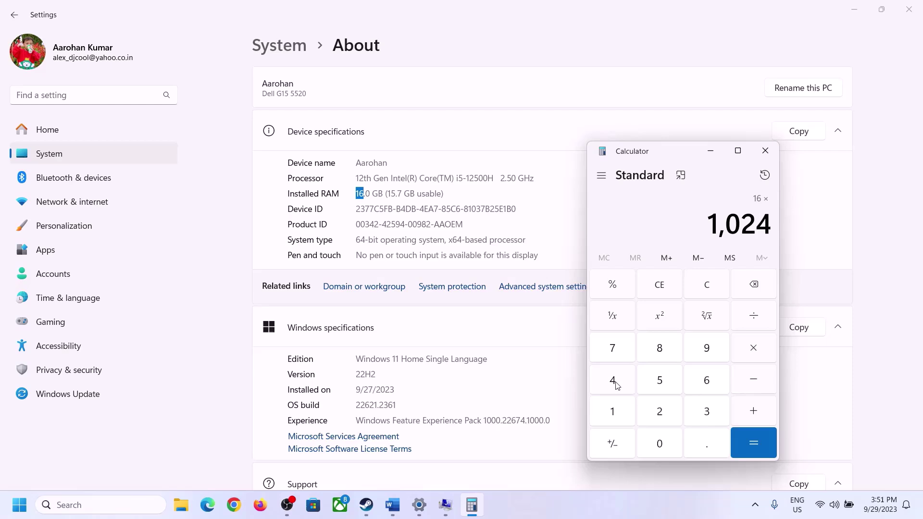
left_click(741, 454)
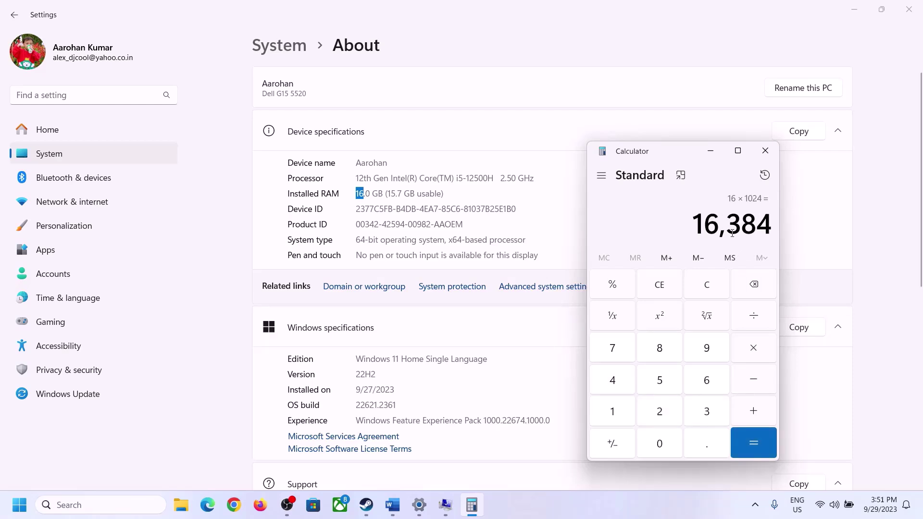
- Check the maximum size rule in the document and multiply the calculated RAM size by 3
left_click(393, 504)
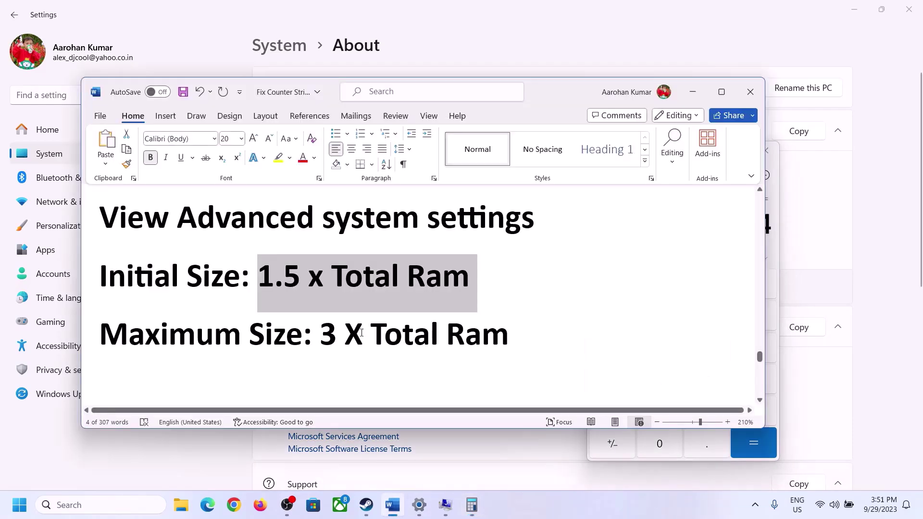
left_click(471, 504)
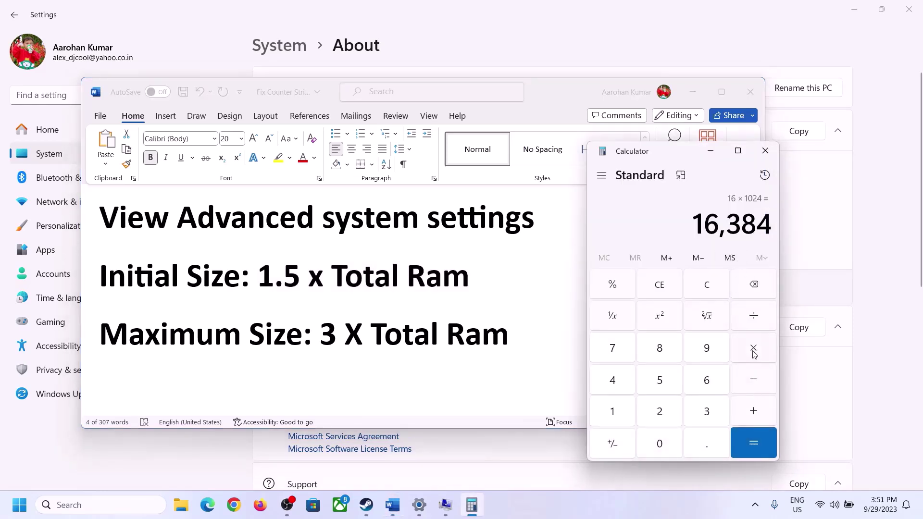
left_click(753, 349)
left_click(703, 412)
left_click(756, 443)
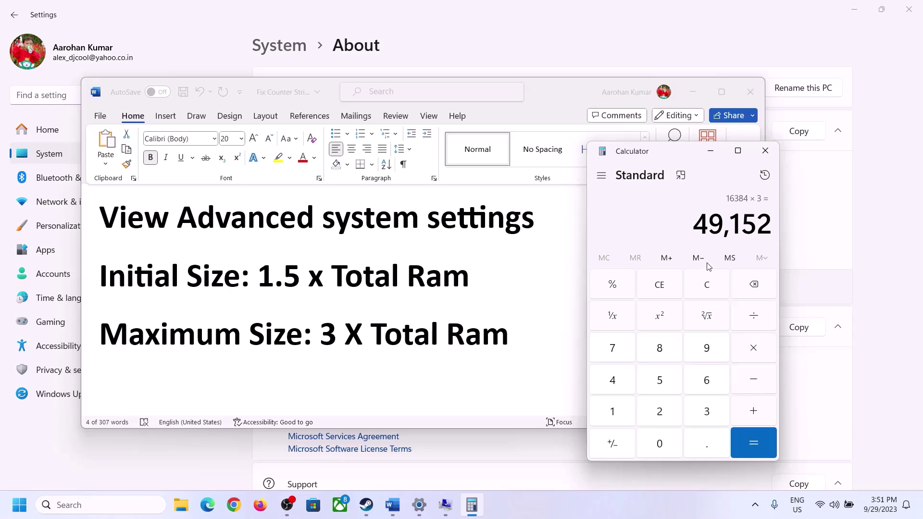
- Set the custom maximum size to 49152 MB, apply it to drive C:, and confirm the Virtual Memory dialog
mouse_move(435, 510)
left_click(482, 416)
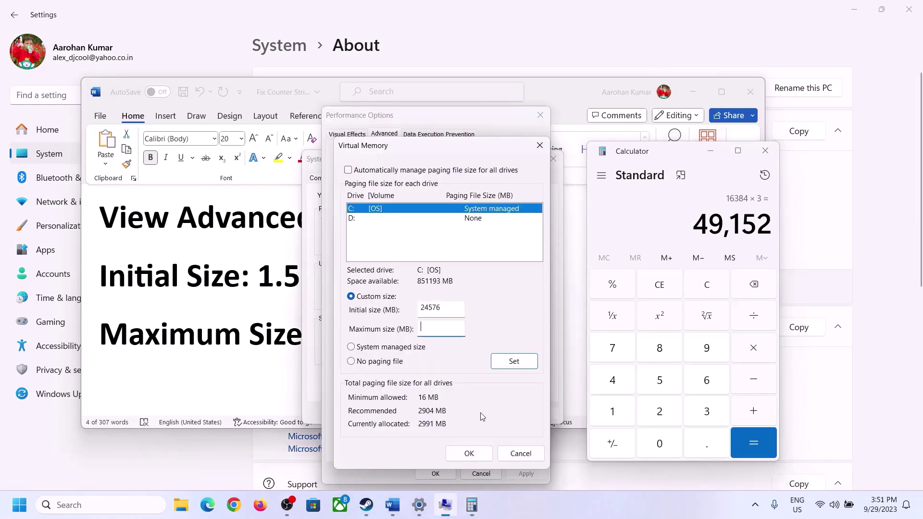
type("49152")
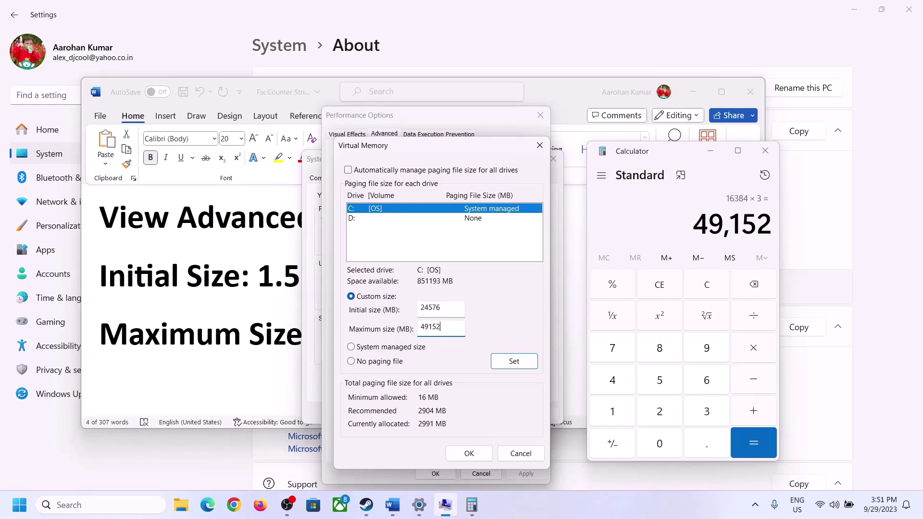
left_click(514, 362)
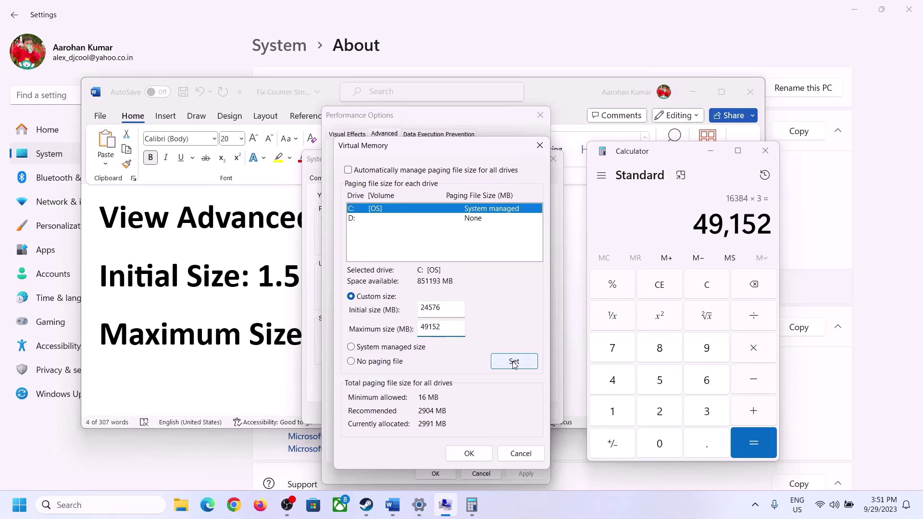
left_click(469, 453)
left_click(571, 296)
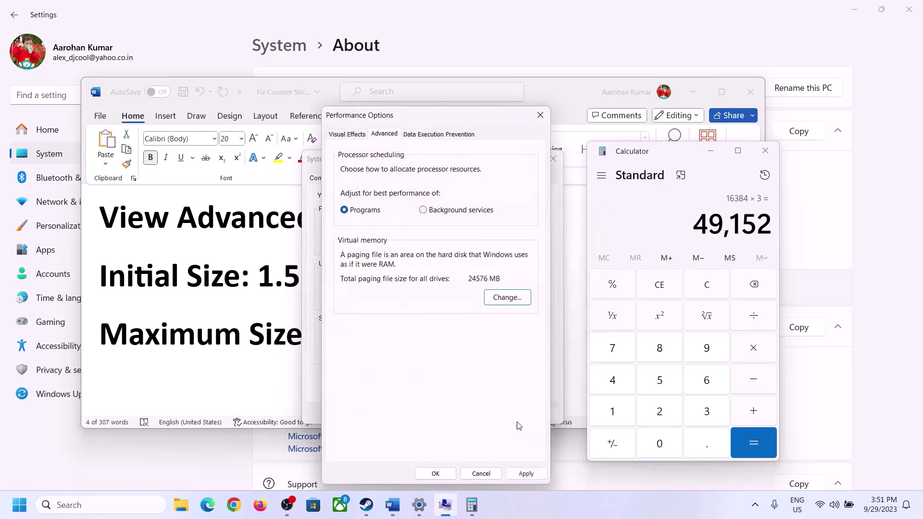
- Confirm Performance Options and System Properties, and dismiss the restart prompt without restarting
left_click(435, 474)
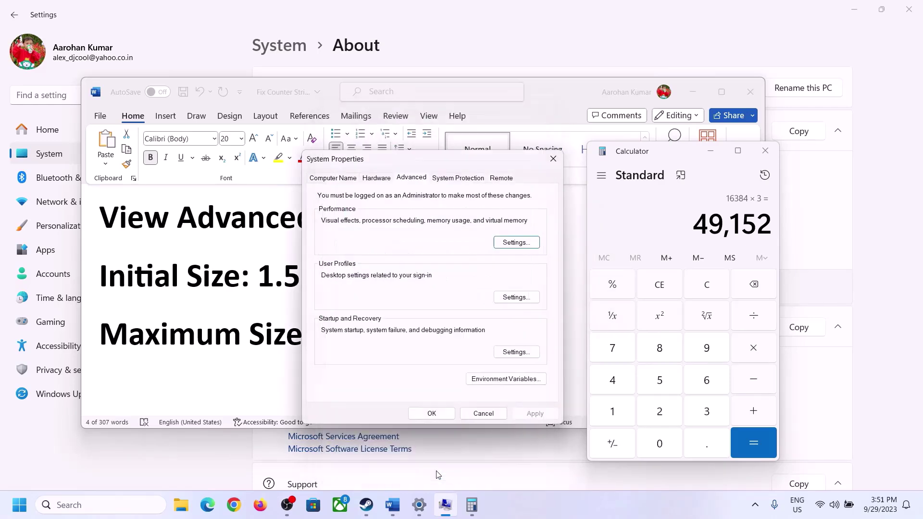
left_click(440, 412)
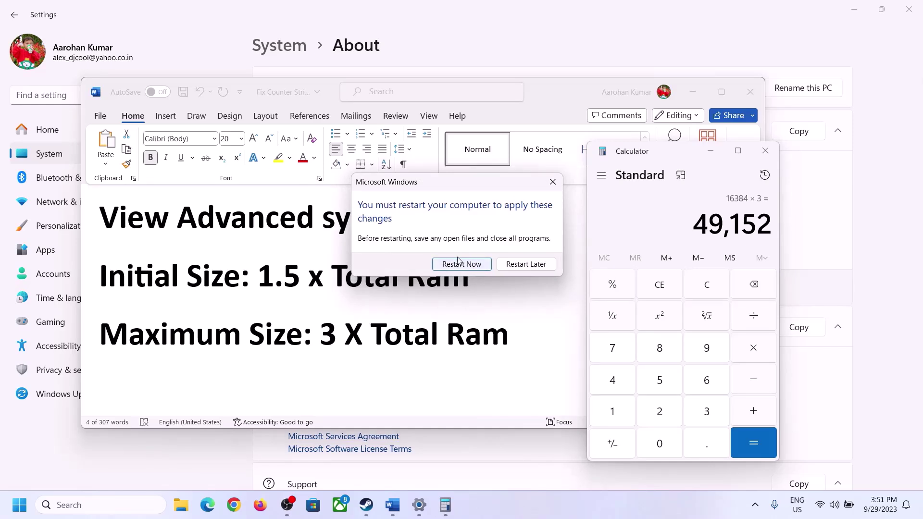
left_click(551, 182)
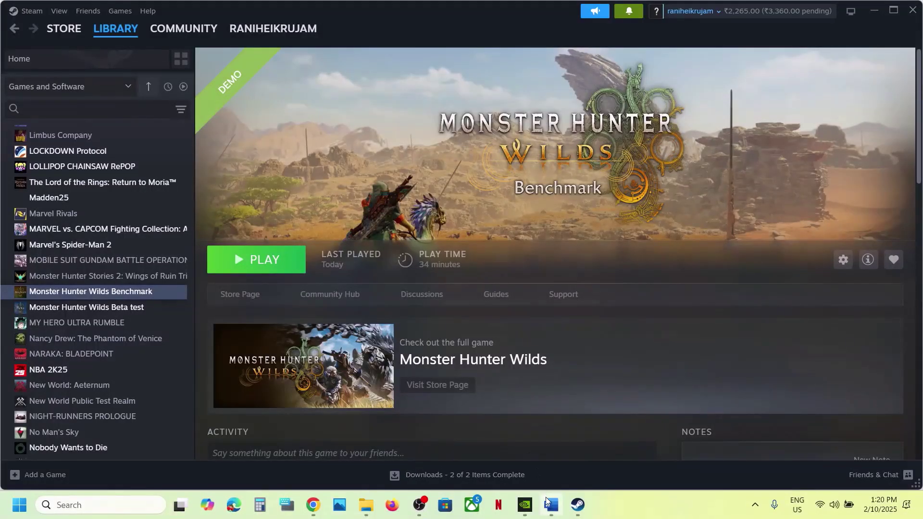
- Switch to the troubleshooting document in Word and highlight "Update BIOS" in the Step 12 heading
left_click(546, 500)
scroll(333, 266, "down", 5)
scroll(334, 266, "up", 1)
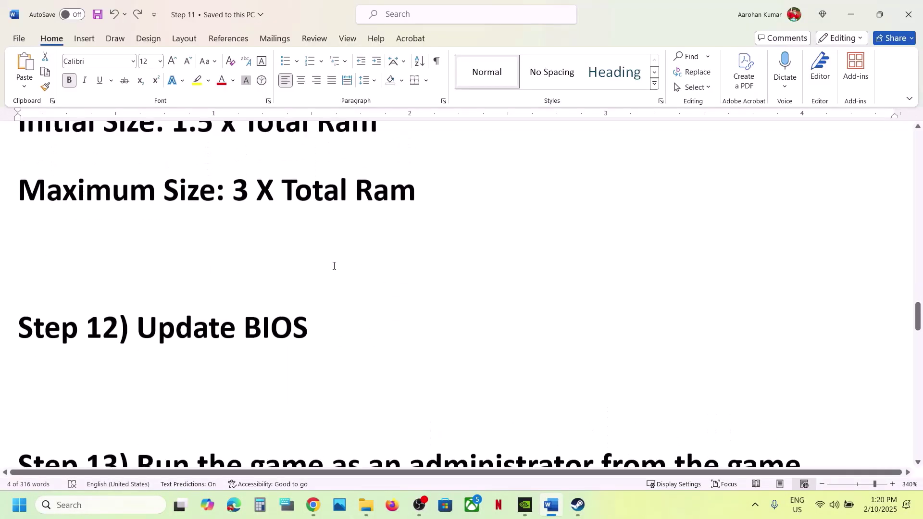
scroll(334, 266, "up", 1)
left_click_drag(144, 339, 352, 363)
left_click(322, 353)
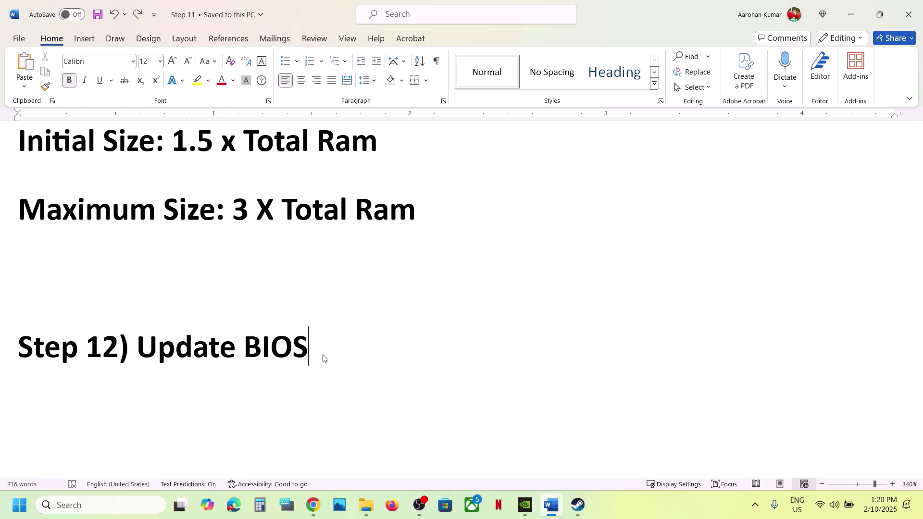
- Check the battery charge in the system quick settings and return to the document
left_click(848, 505)
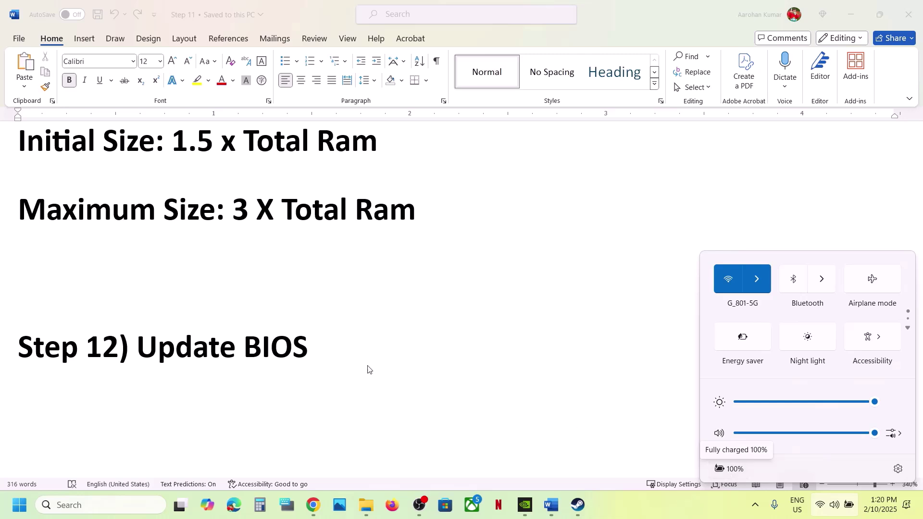
left_click(318, 350)
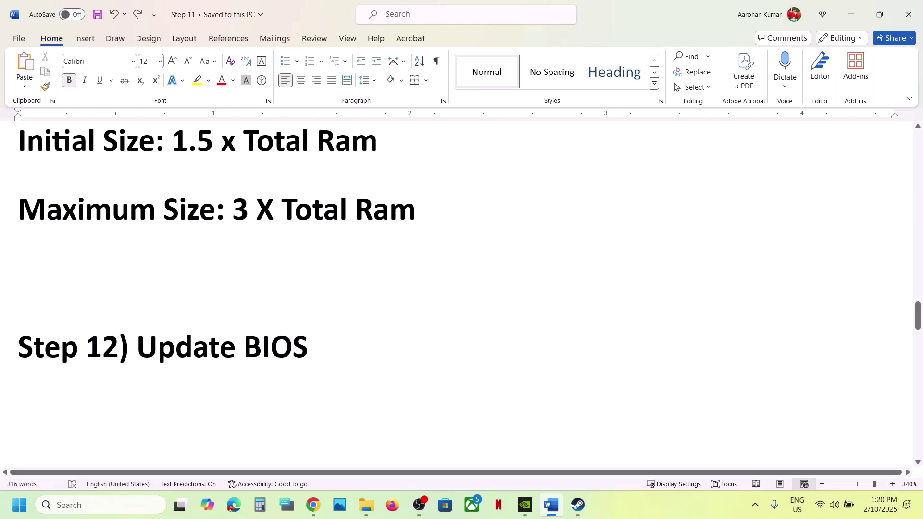
- Go to Step 13 in the Word document and highlight the instruction to run the game as an administrator
left_click(581, 506)
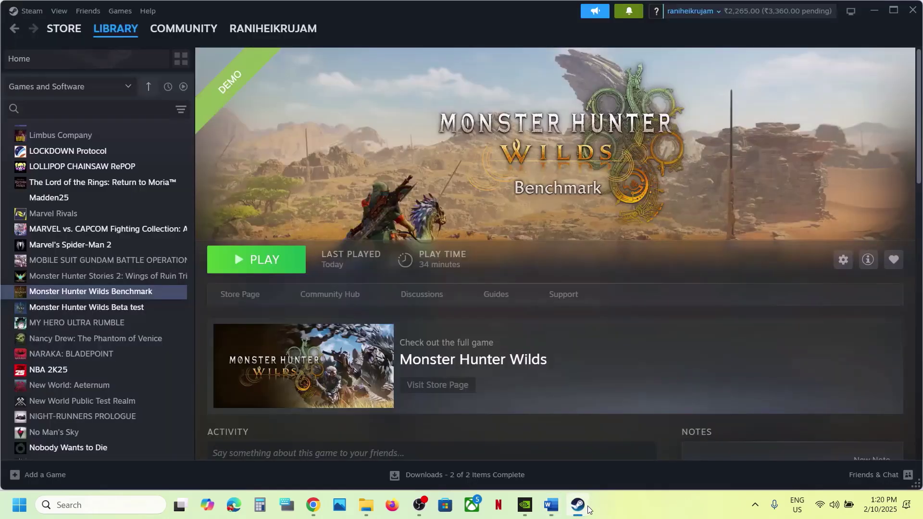
left_click(588, 510)
scroll(272, 325, "down", 3)
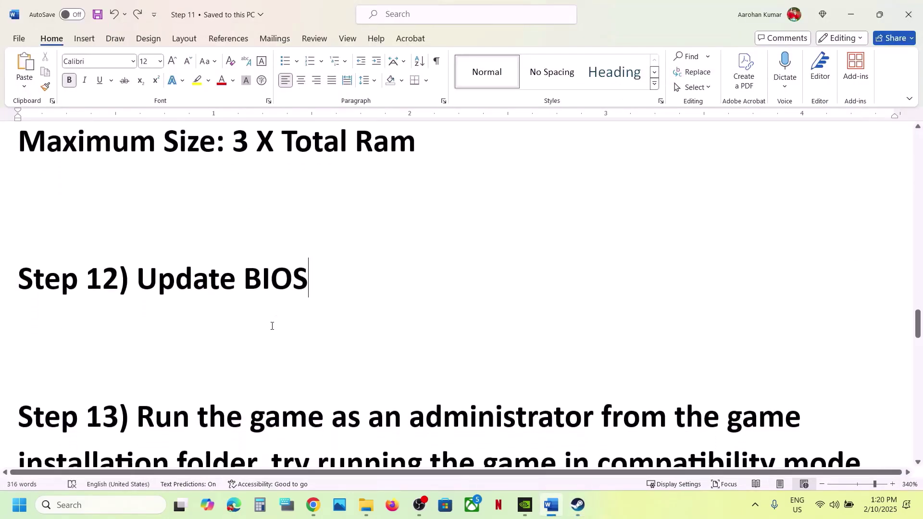
left_click_drag(138, 313, 230, 346)
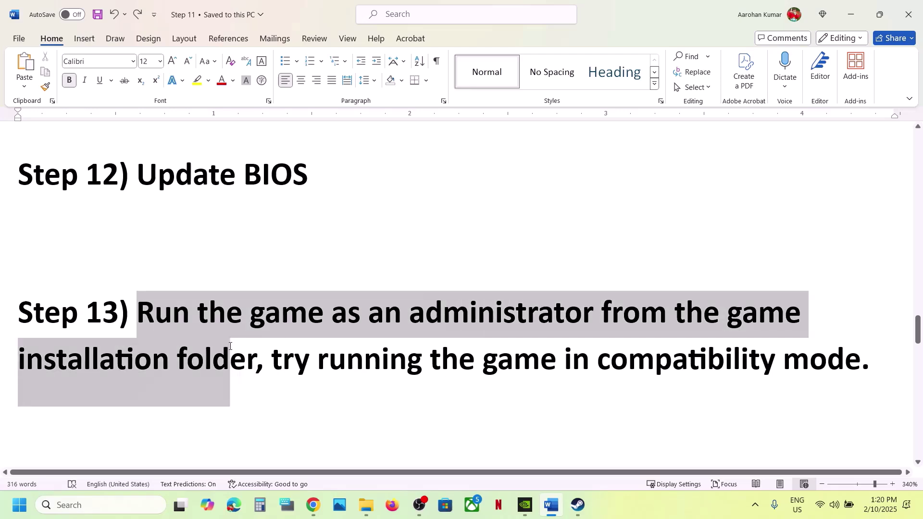
- Switch to Steam and browse the local files of Monster Hunter Wilds Benchmark to find its game executable
left_click(578, 505)
right_click(147, 293)
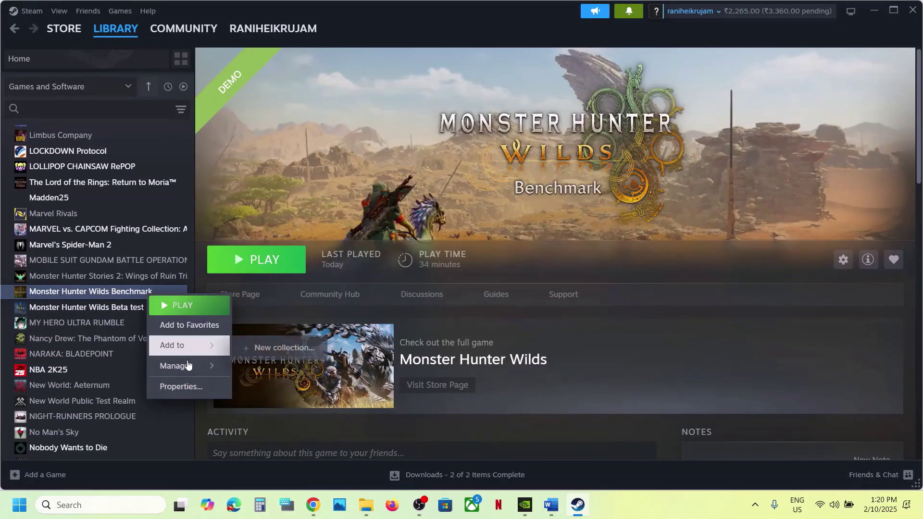
mouse_move(202, 365)
left_click(282, 266)
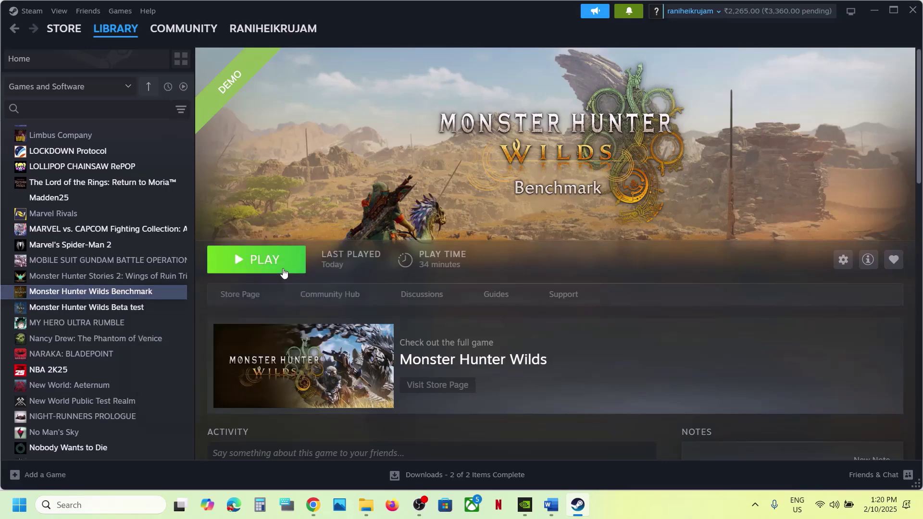
scroll(243, 243, "down", 3)
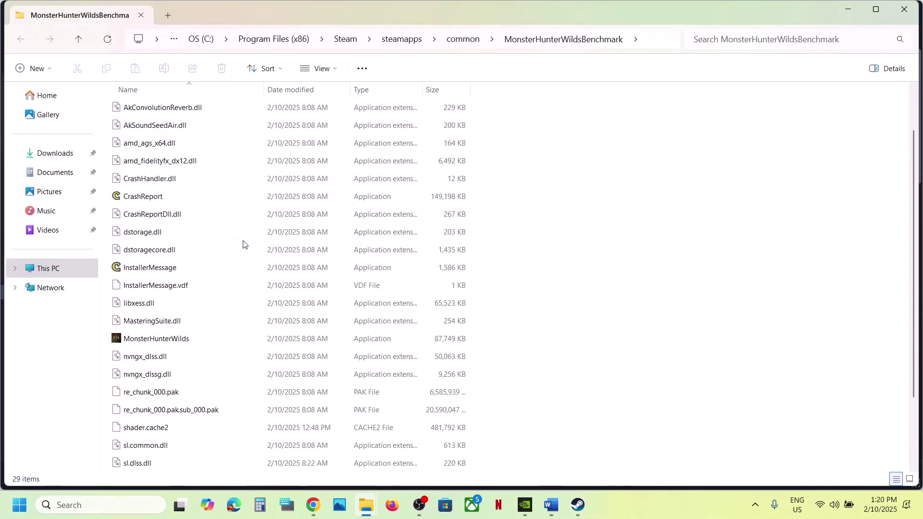
scroll(243, 244, "up", 3)
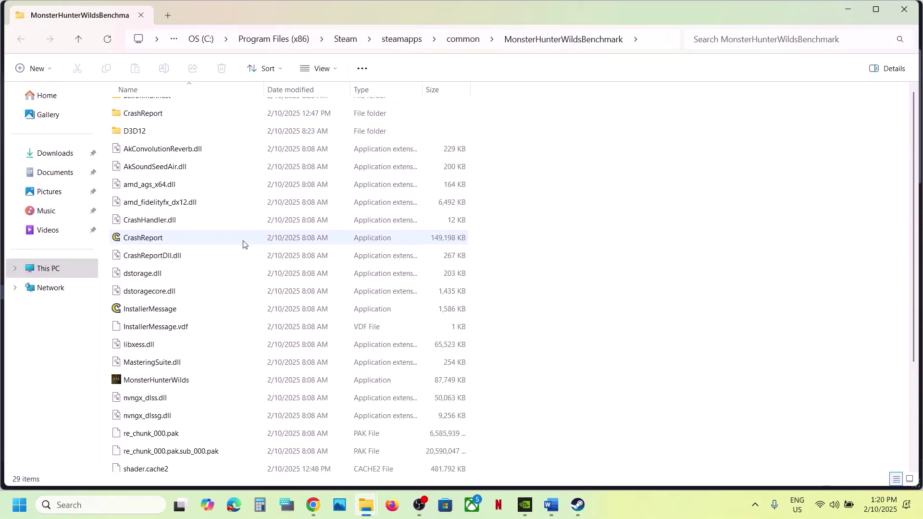
- Set the MonsterHunterWilds application to run as an administrator, apply the change and confirm its properties
right_click(175, 399)
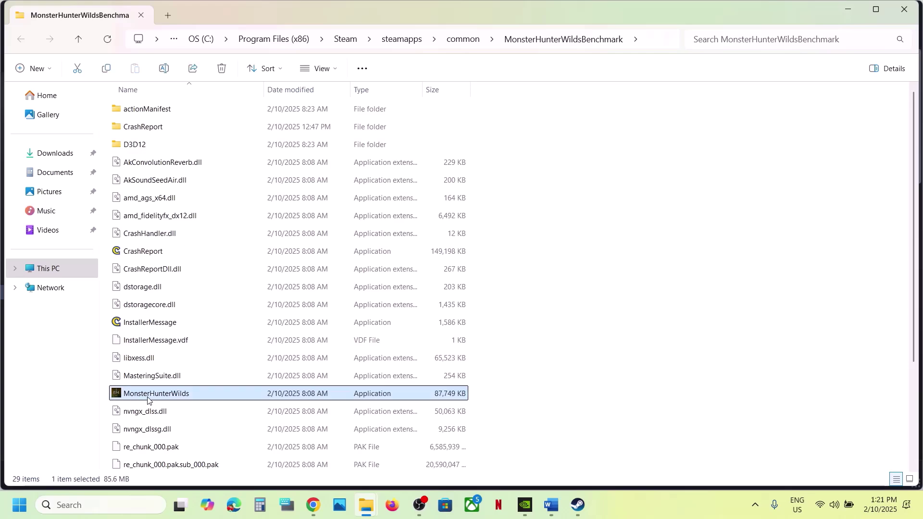
left_click(197, 337)
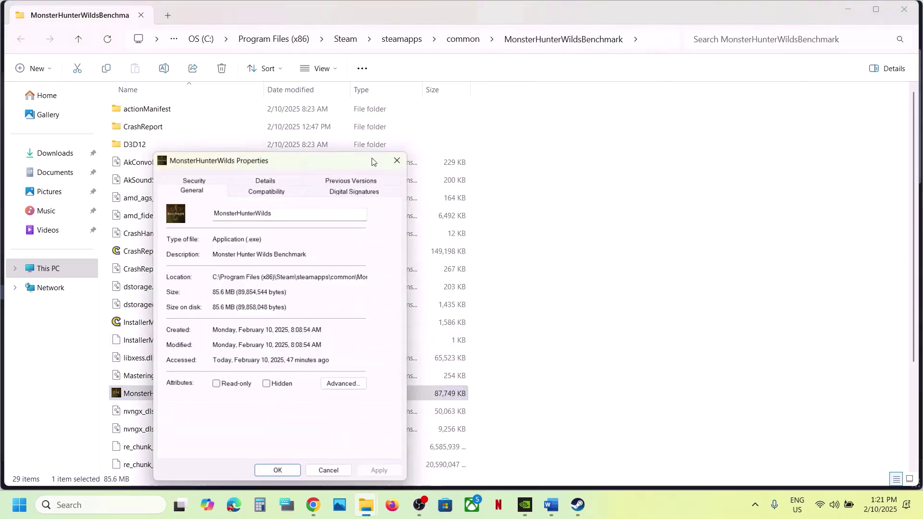
left_click(279, 188)
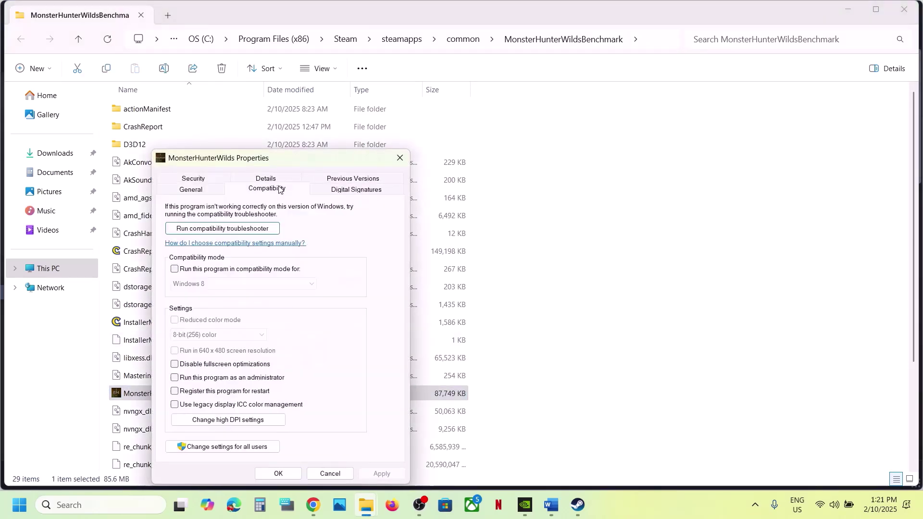
left_click(175, 377)
left_click(380, 475)
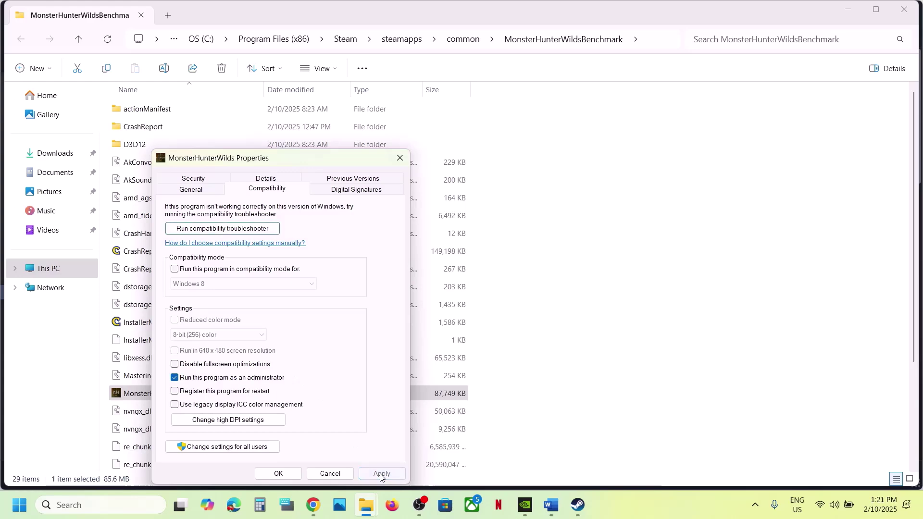
left_click(279, 474)
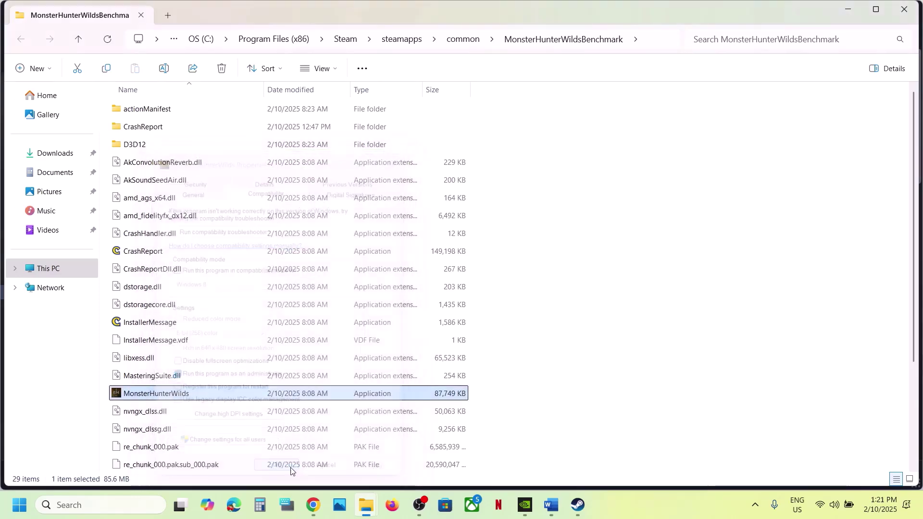
- Enable compatibility mode for Windows 8 on the MonsterHunterWilds application, then apply and confirm
right_click(186, 395)
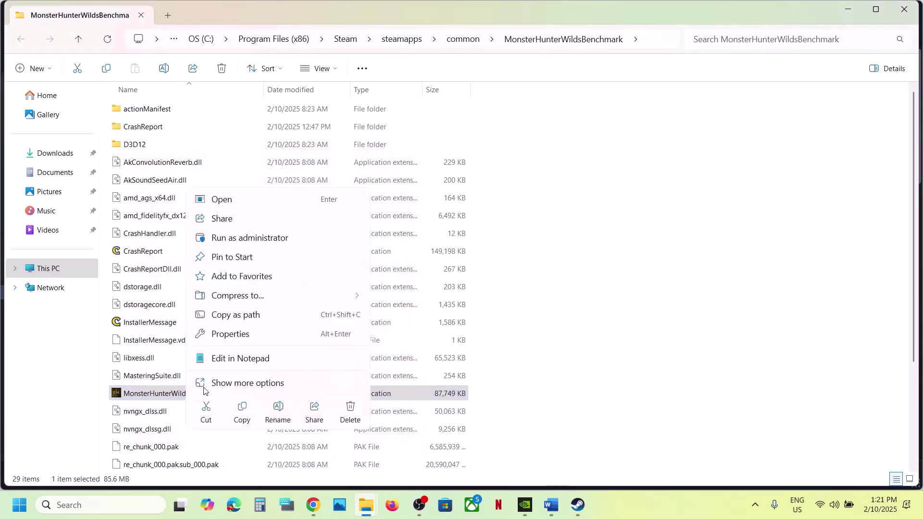
left_click(236, 335)
left_click(286, 190)
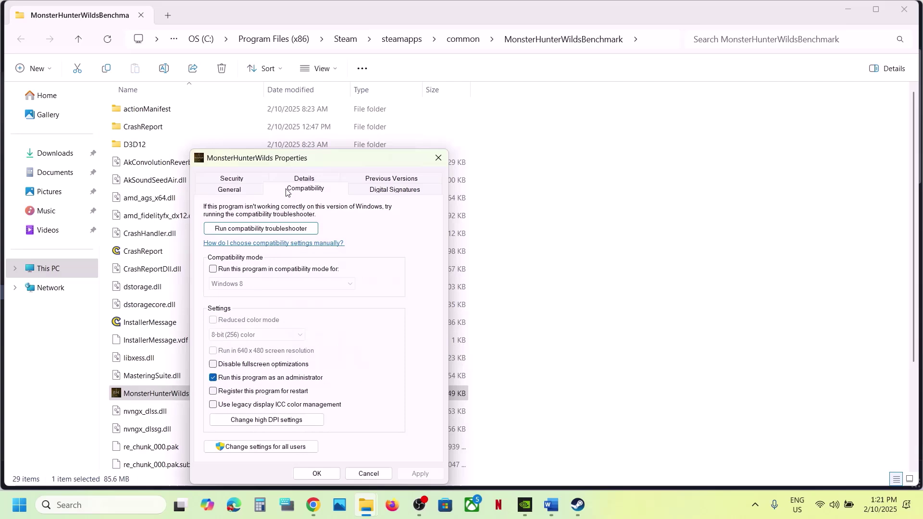
left_click(213, 269)
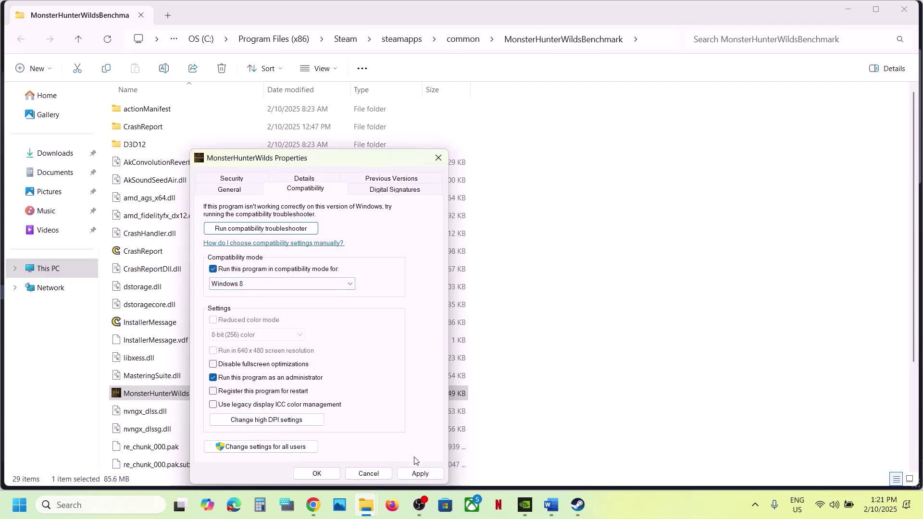
left_click(417, 473)
left_click(317, 474)
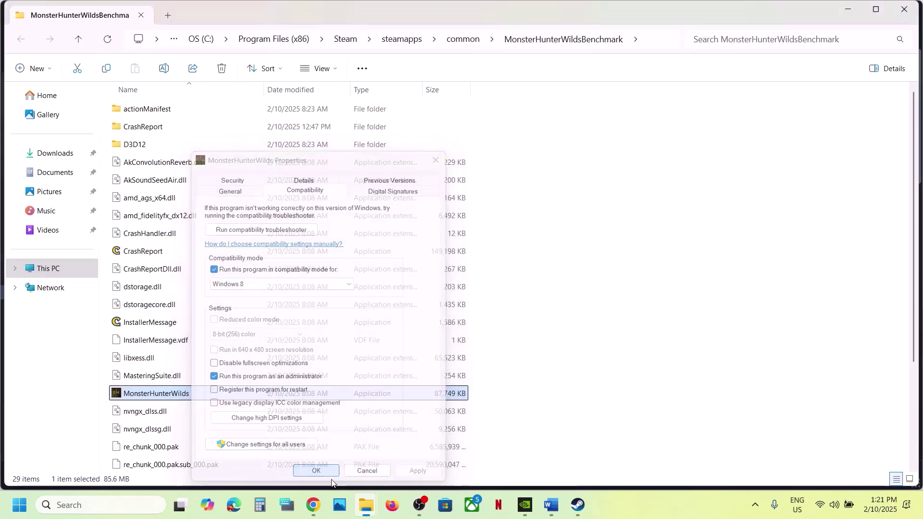
- Disable fullscreen optimizations for the MonsterHunterWilds application, then apply and confirm its properties
right_click(213, 399)
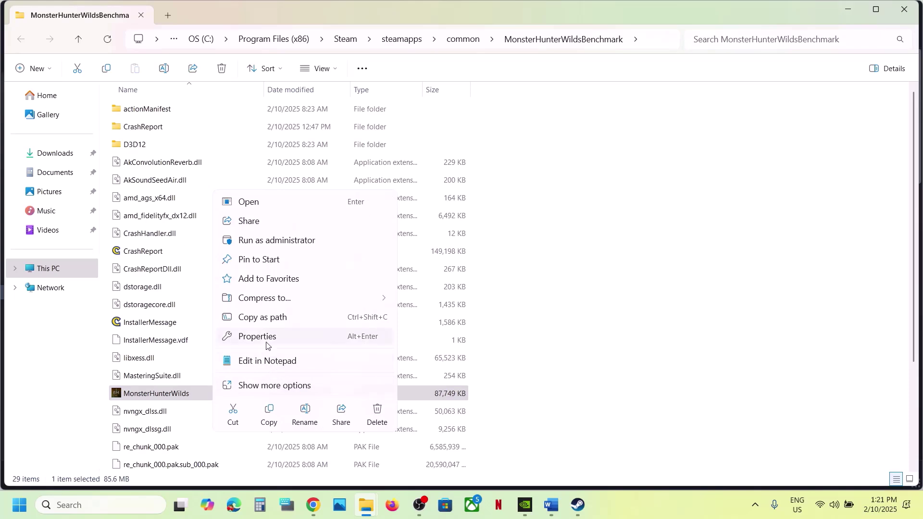
left_click(240, 336)
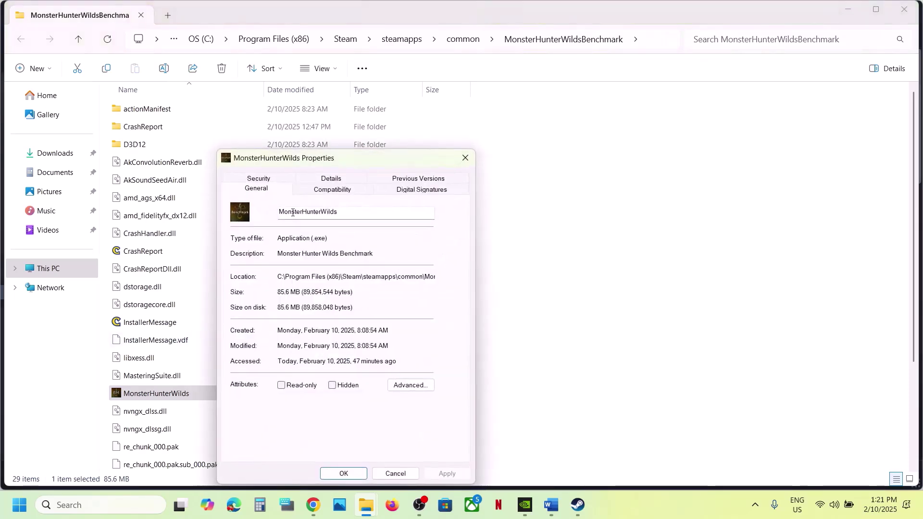
left_click(307, 191)
left_click(241, 364)
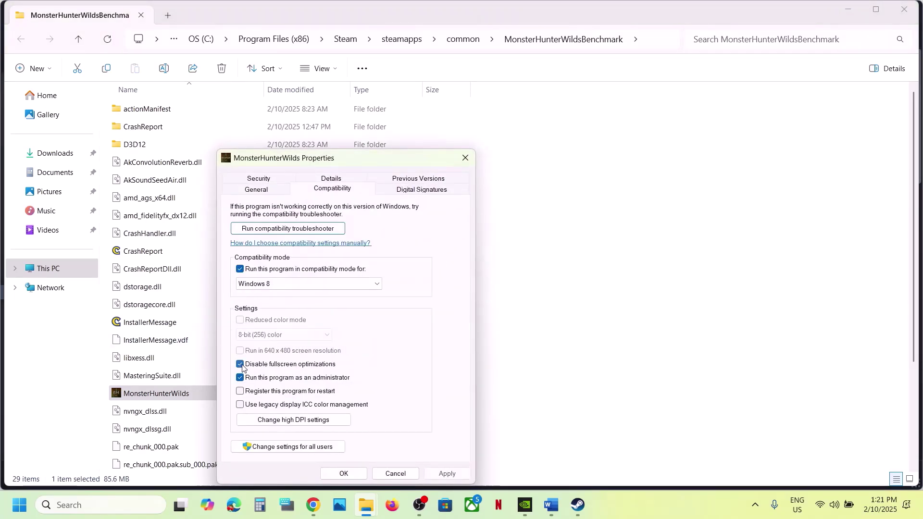
left_click(444, 473)
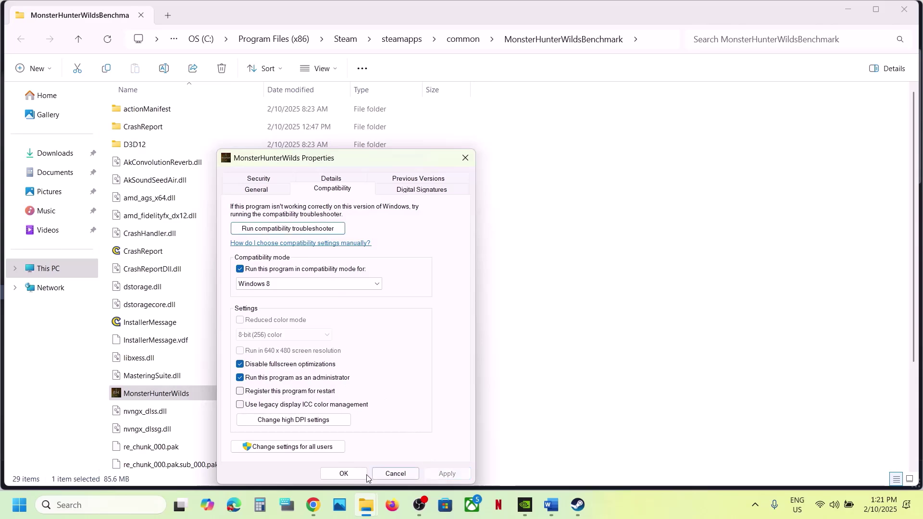
left_click(348, 473)
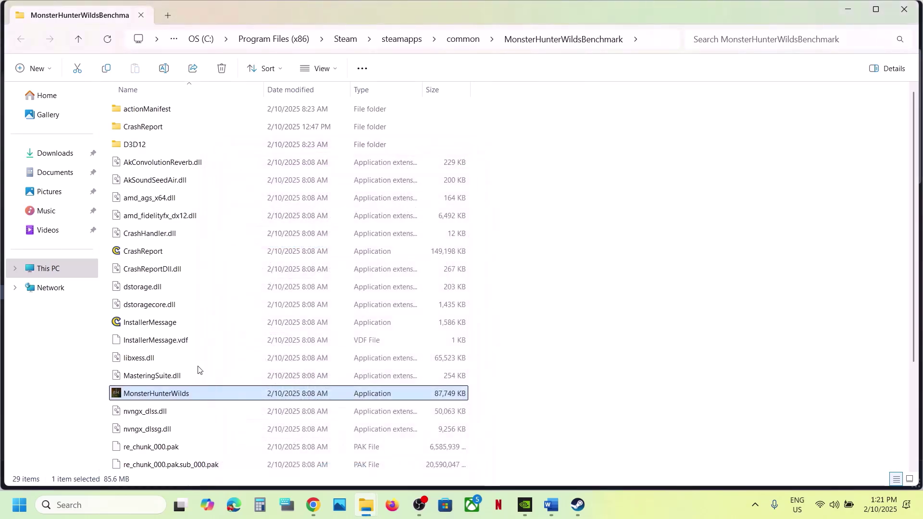
- Clear the compatibility mode, fullscreen optimization and administrator options of the MonsterHunterWilds application, then apply and confirm
right_click(180, 397)
left_click(226, 336)
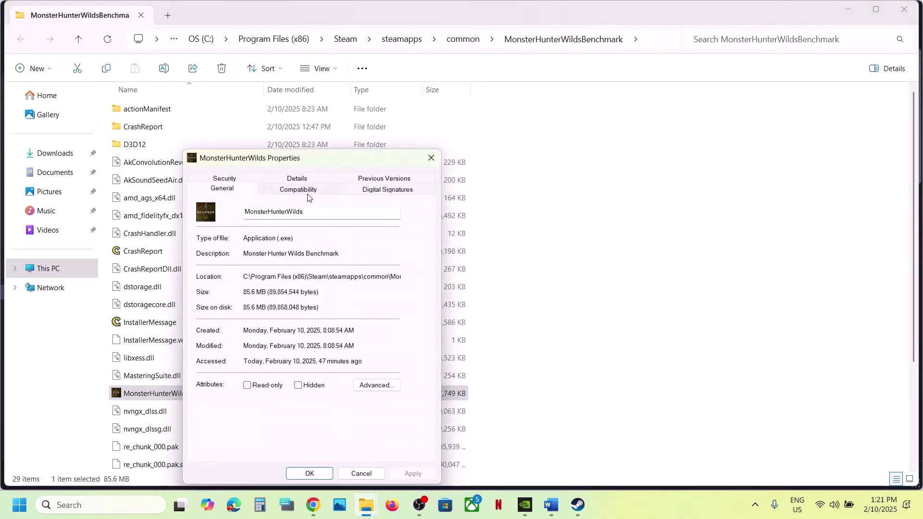
left_click(302, 189)
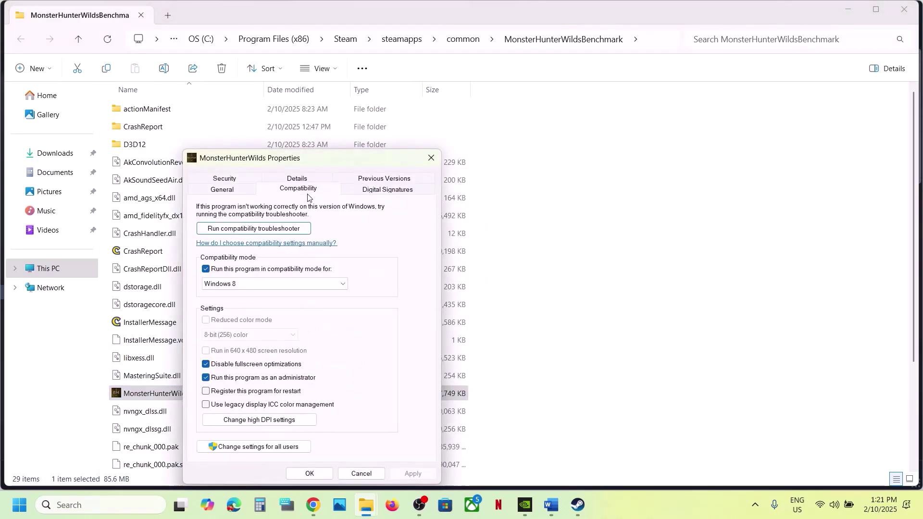
left_click(206, 269)
left_click(205, 364)
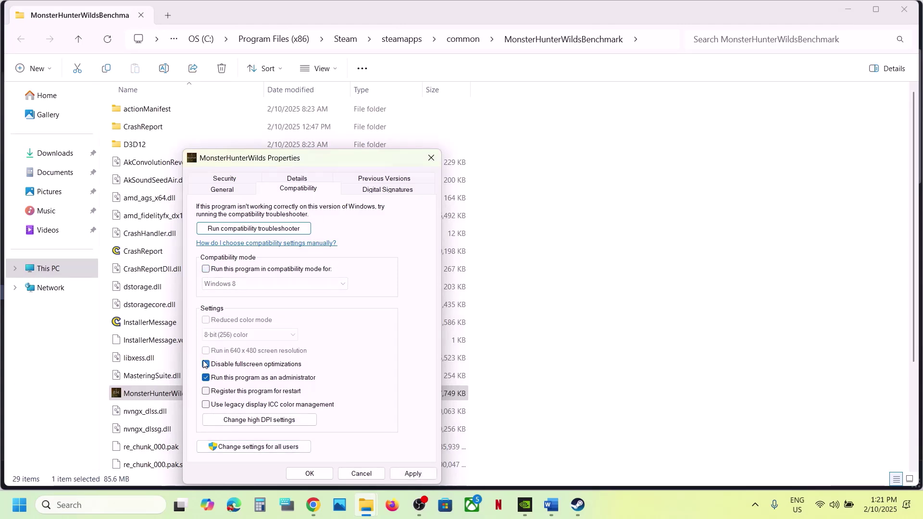
left_click(206, 378)
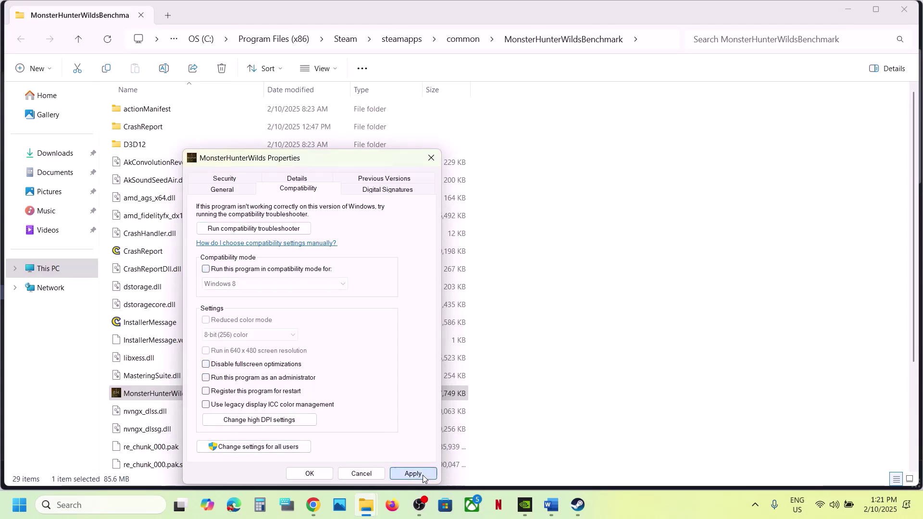
left_click(422, 475)
left_click(324, 476)
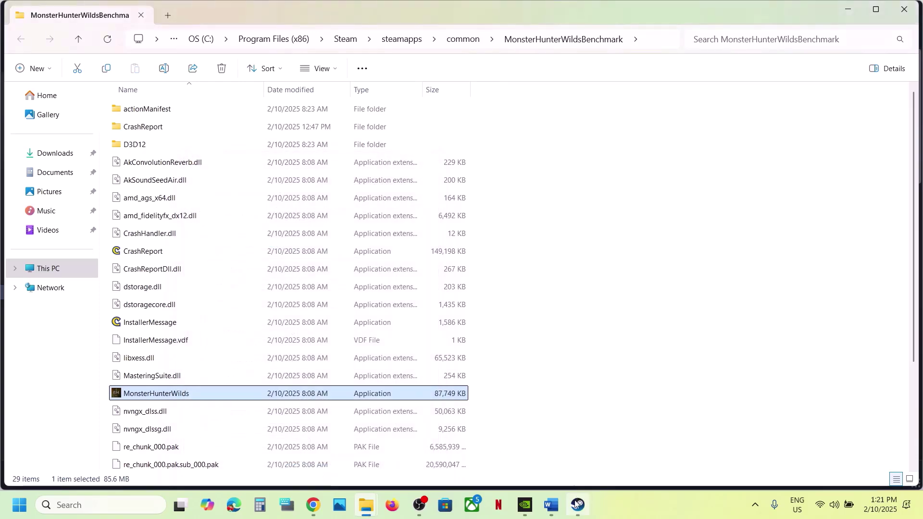
- Switch back to the Word document and read the Step 14 instruction on verifying the game files
left_click(550, 505)
scroll(431, 347, "down", 5)
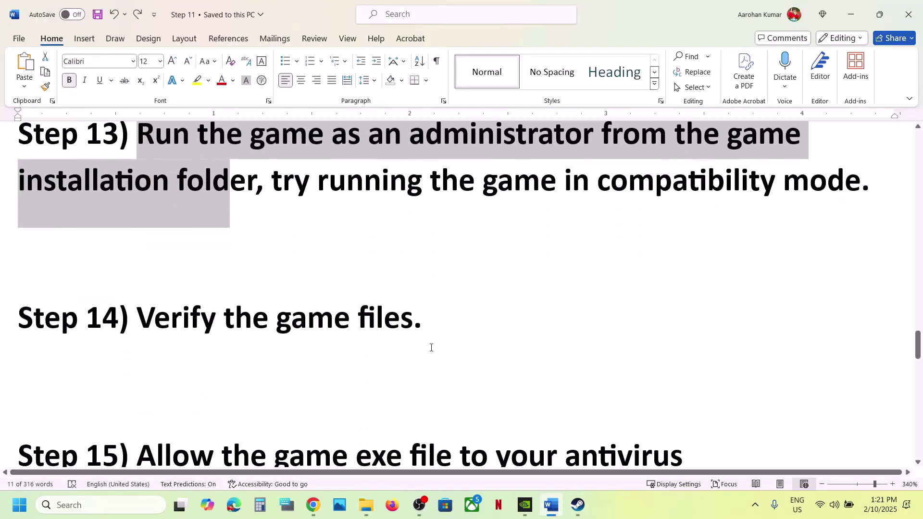
scroll(431, 347, "up", 1)
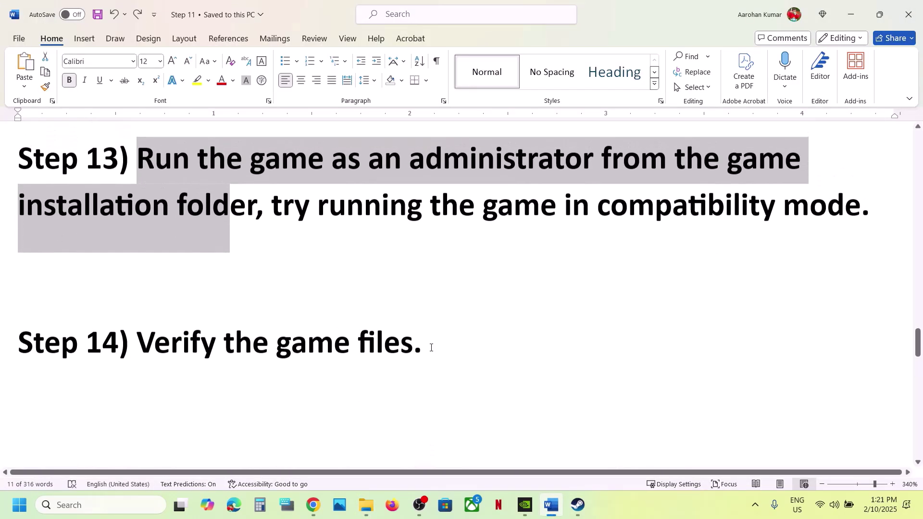
- View the integrity verification option in the Monster Hunter Wilds Benchmark installed files properties in Steam, and close the window
left_click(577, 504)
right_click(147, 297)
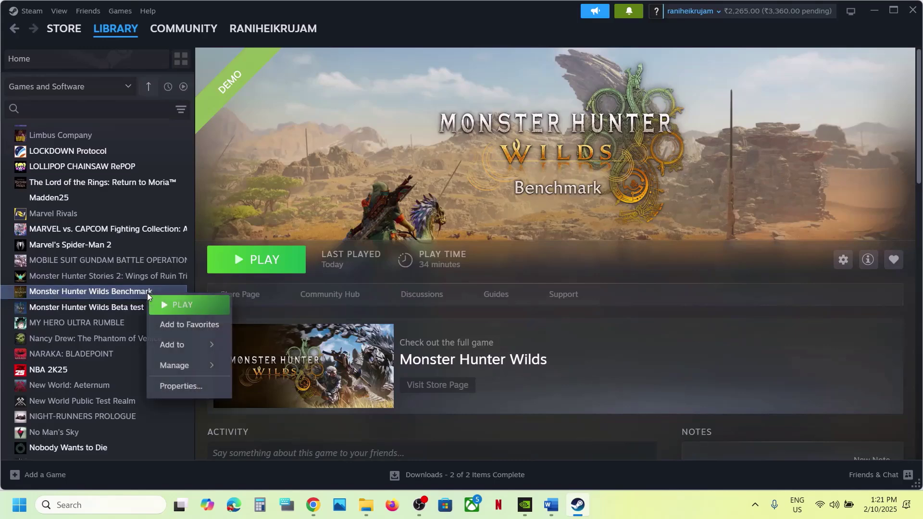
left_click(182, 384)
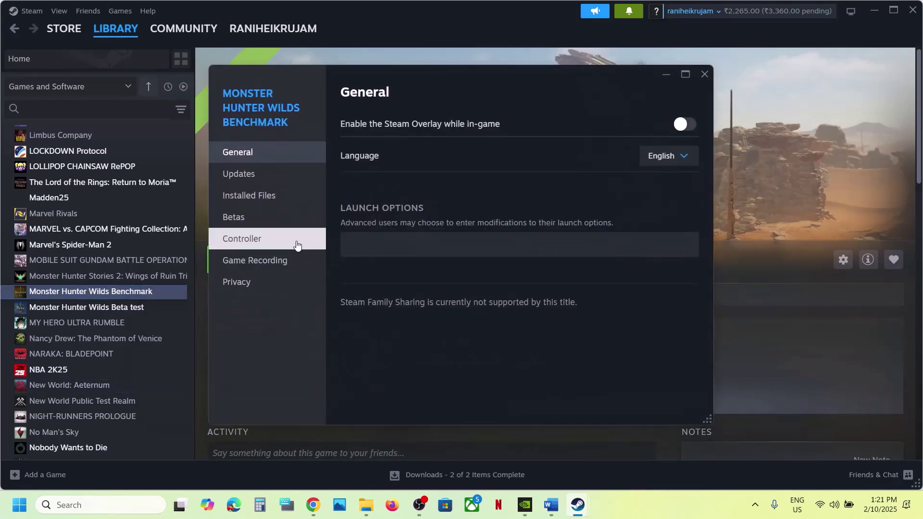
left_click(262, 199)
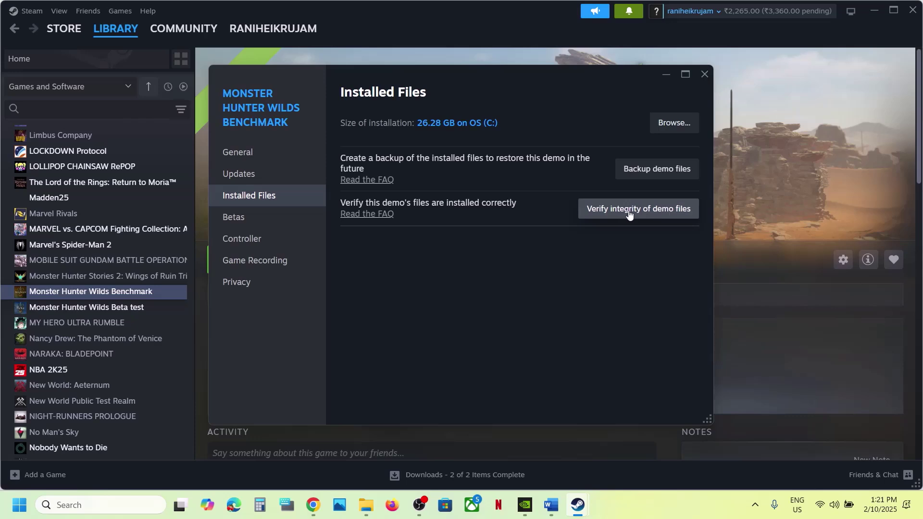
left_click(707, 74)
- Return to the Word document and read Step 15 on allowing the game exe through the antivirus and firewall
left_click(551, 504)
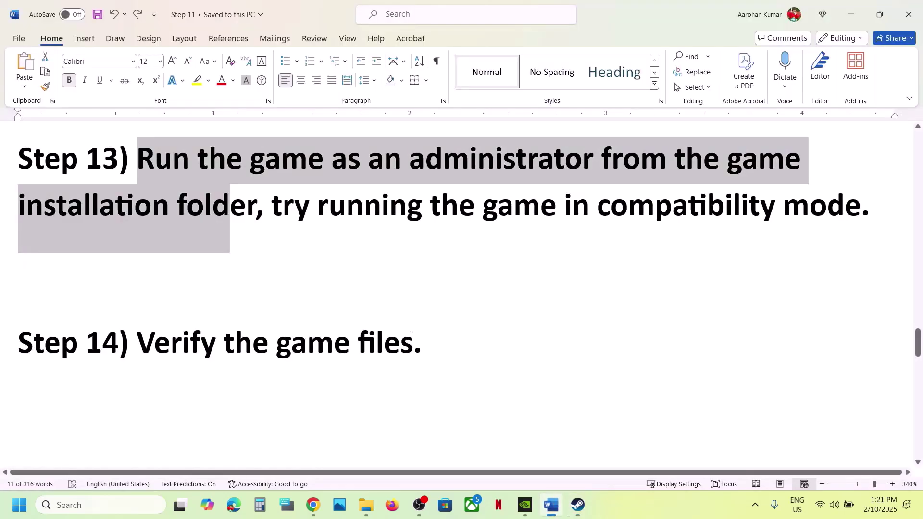
scroll(411, 334, "down", 3)
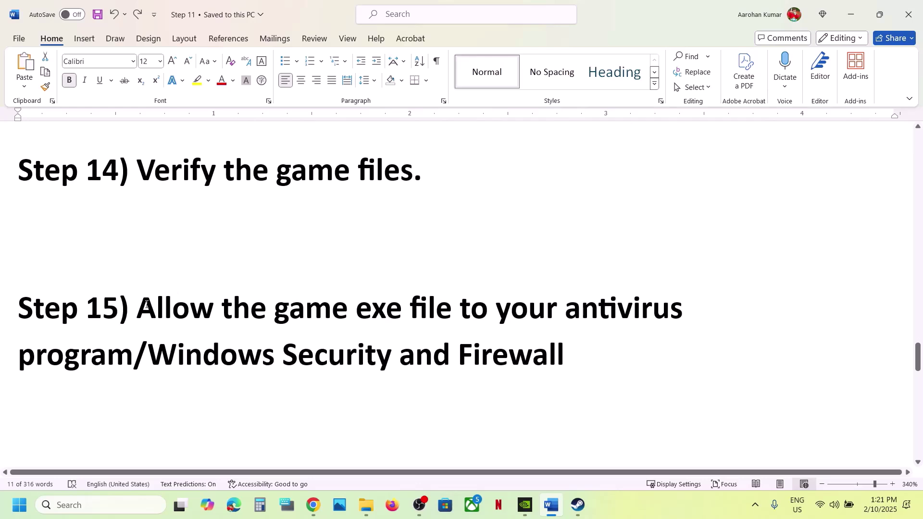
- Highlight the Step 15 wording about allowing the game exe in the antivirus program, and the words Windows Security
left_click_drag(147, 303, 158, 341)
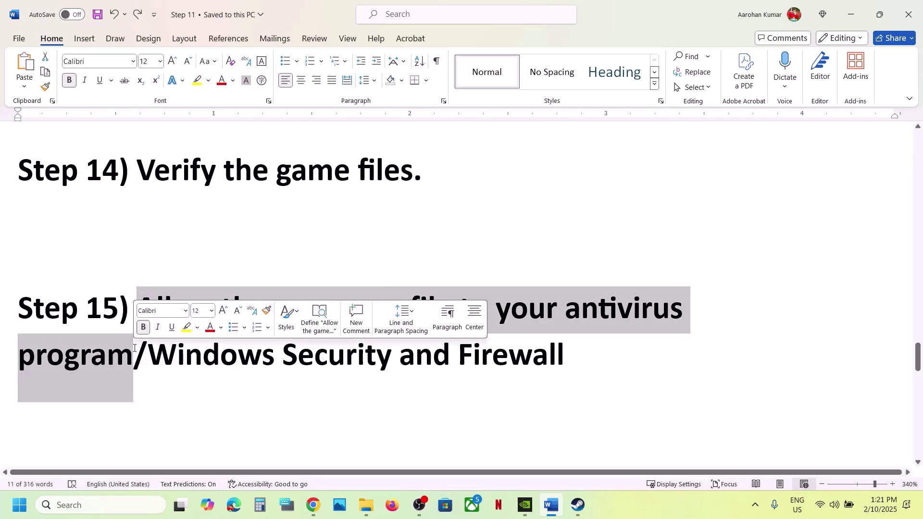
left_click(177, 356)
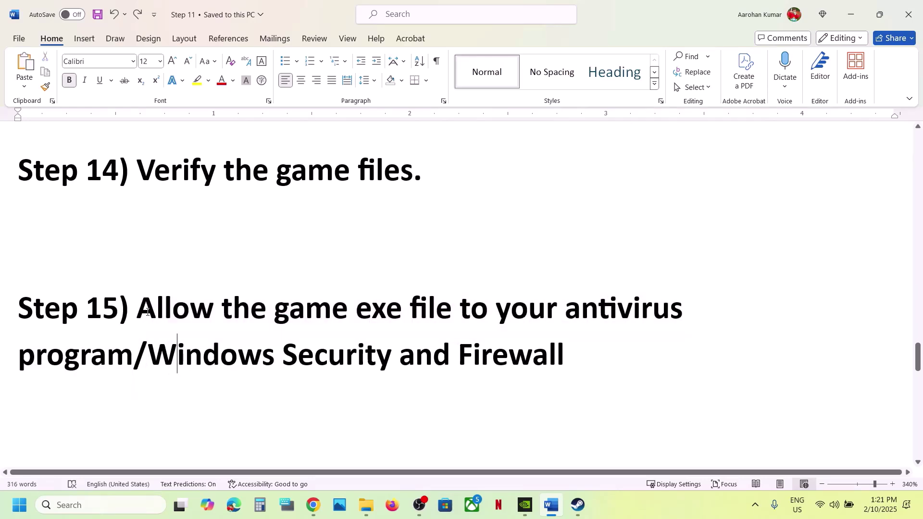
left_click_drag(138, 308, 131, 349)
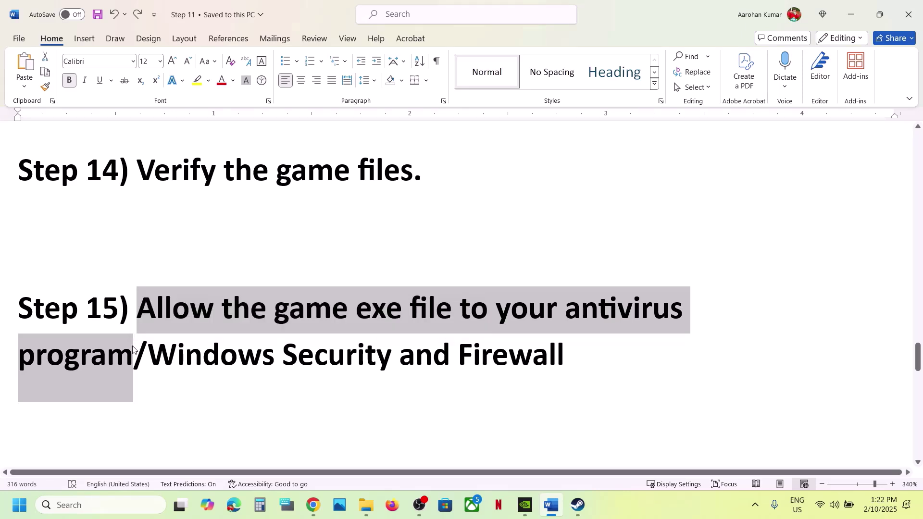
left_click(133, 349)
left_click_drag(155, 355, 398, 357)
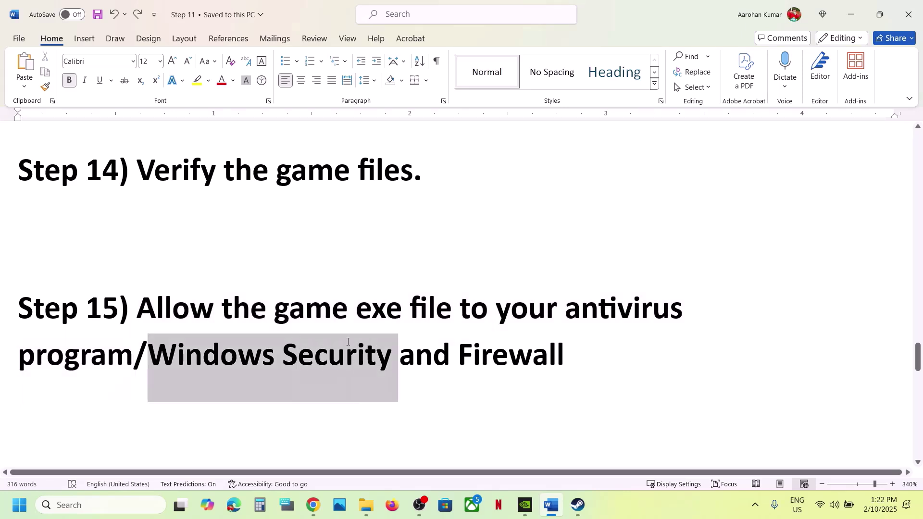
- Open the Windows Security list of apps allowed through Controlled folder access, under ransomware protection
key("super+i")
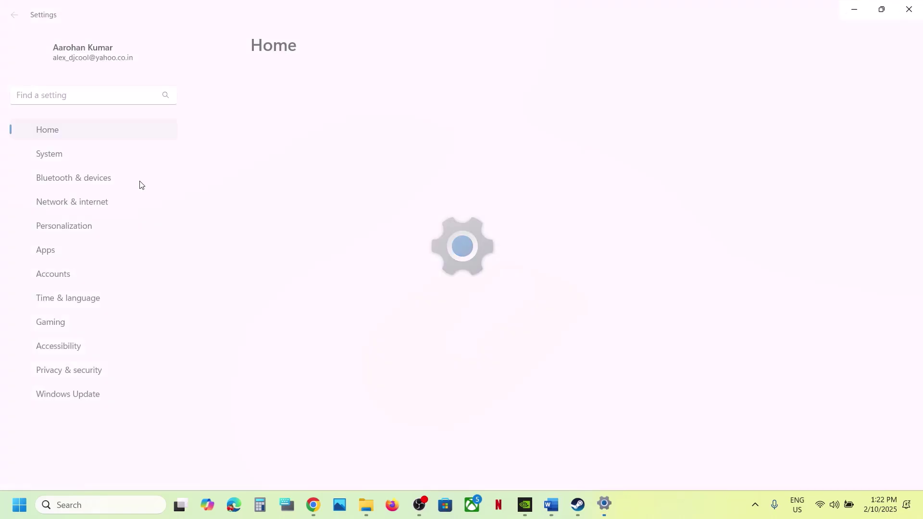
left_click(70, 377)
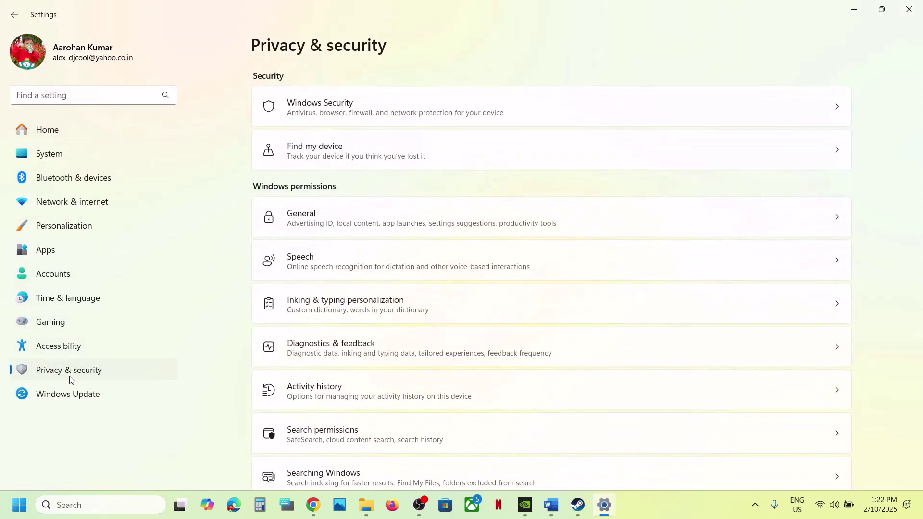
left_click(353, 110)
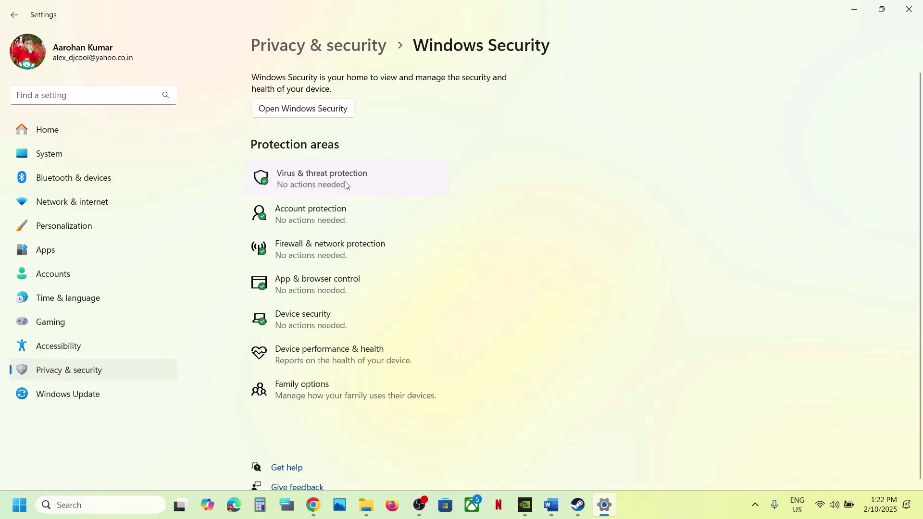
left_click(345, 183)
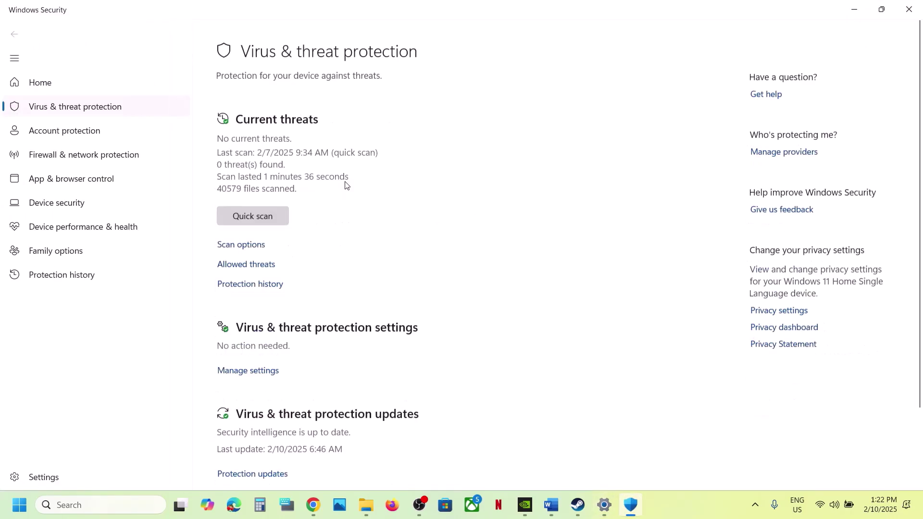
scroll(345, 185, "down", 3)
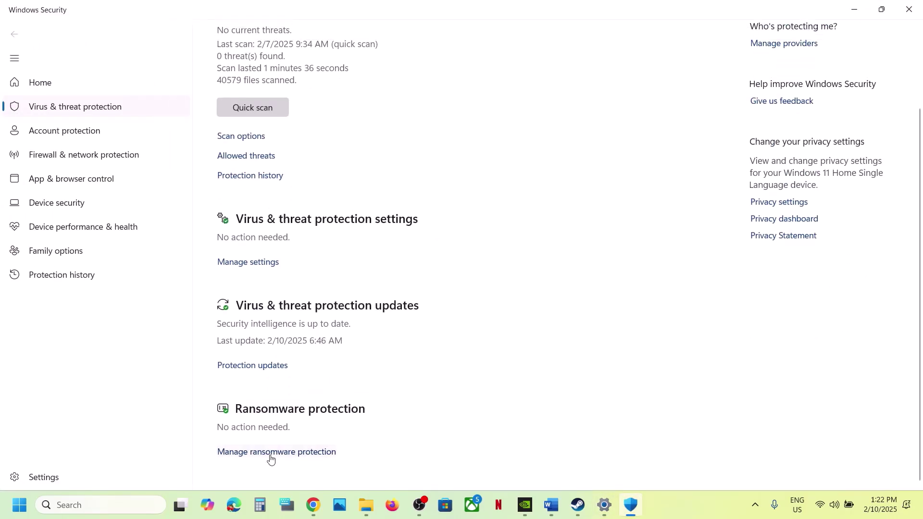
left_click(270, 455)
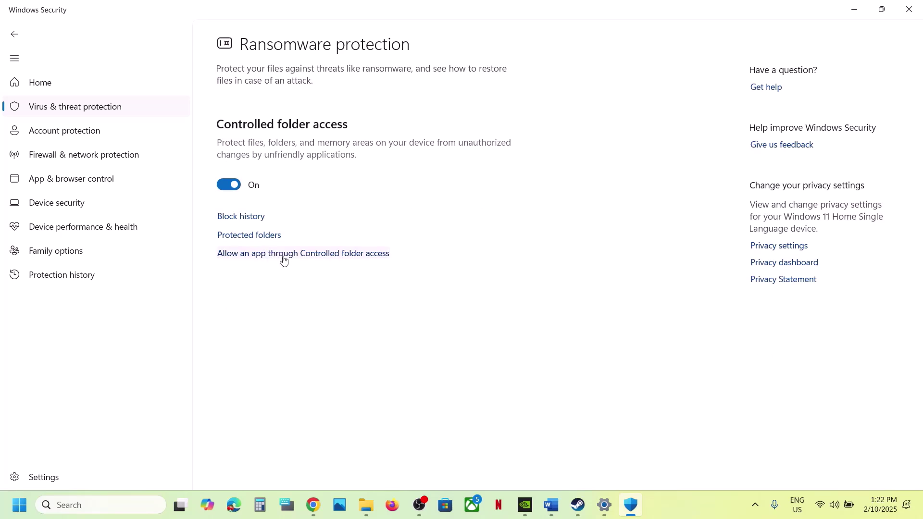
left_click(291, 254)
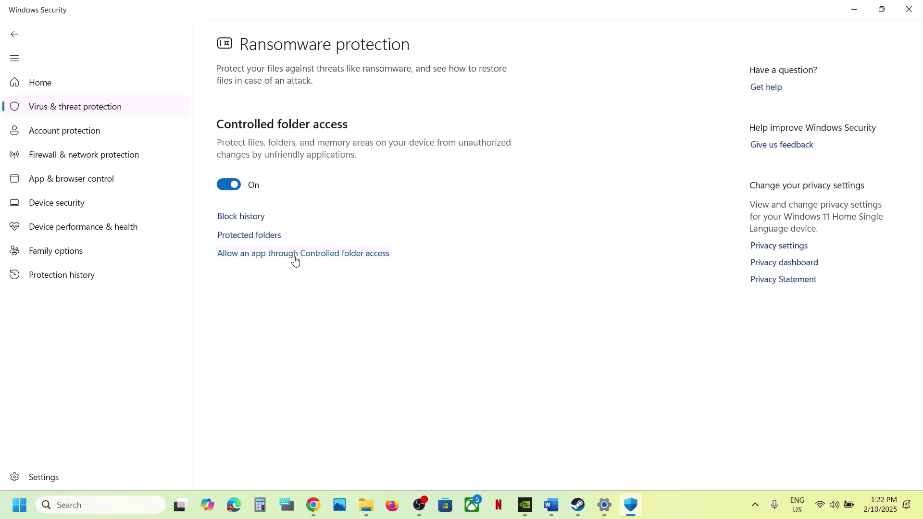
left_click(437, 358)
scroll(362, 107, "down", 2)
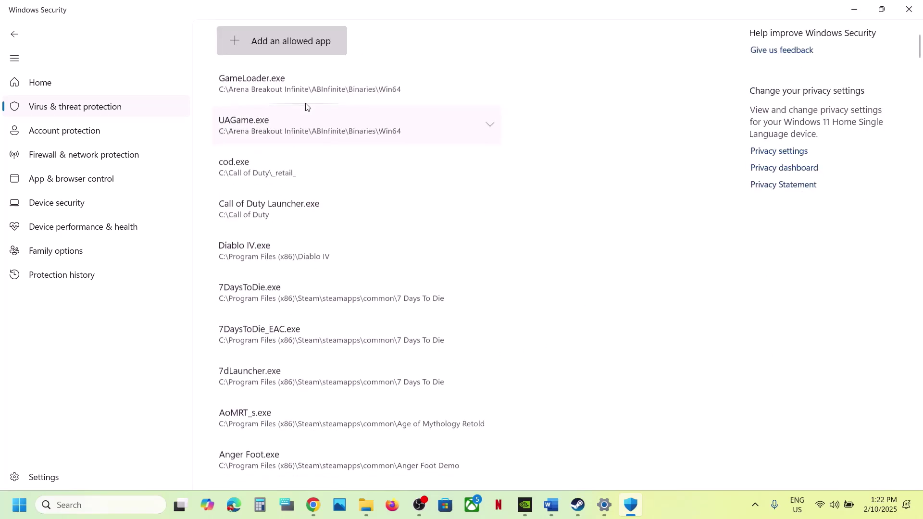
- Start adding an allowed app by browsing all apps, and go to the Steam folder in C:\Program Files (x86)
left_click(279, 45)
left_click(282, 88)
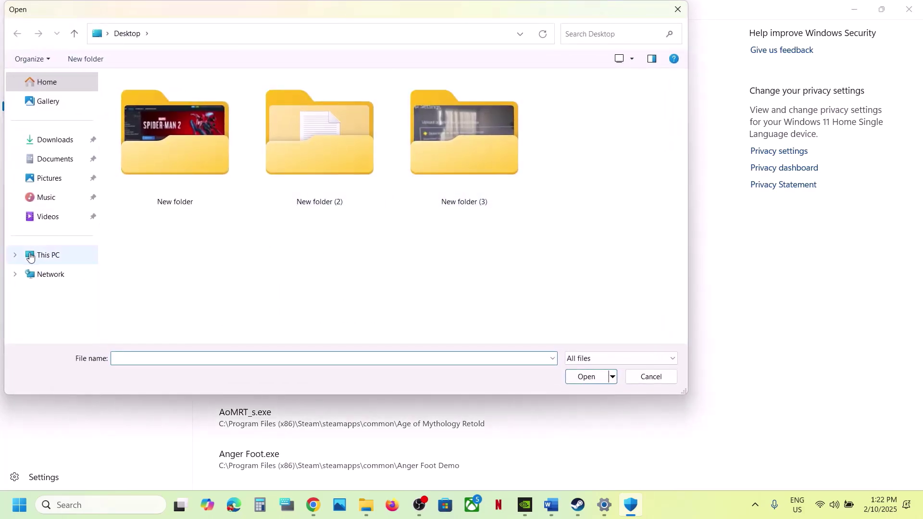
left_click(29, 257)
double_click(200, 113)
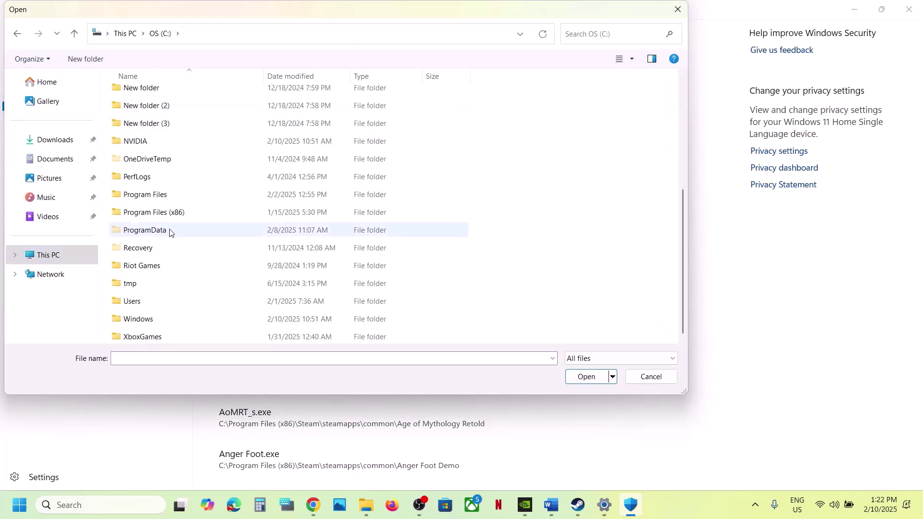
double_click(158, 213)
scroll(159, 214, "down", 2)
left_click(142, 198)
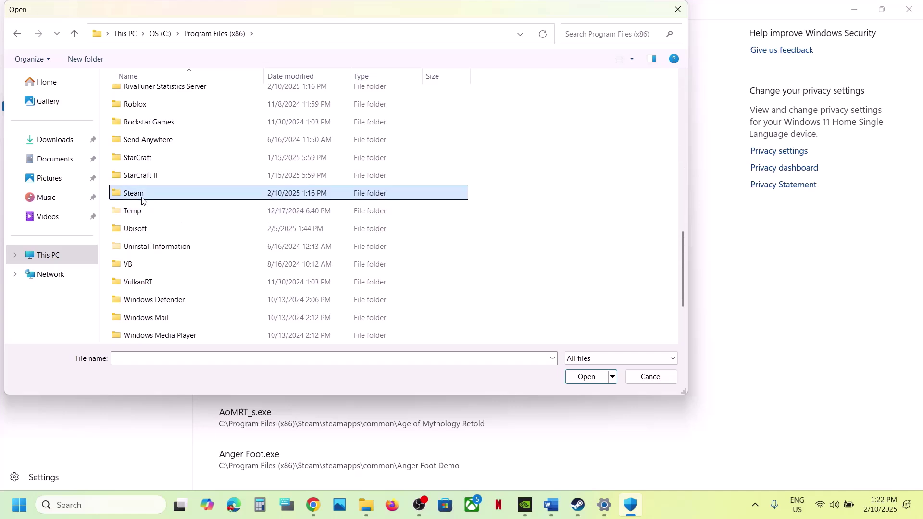
double_click(142, 198)
- Add the MonsterHunterWilds application from steamapps\common\MonsterHunterWildsBenchmark to the apps allowed through Controlled folder access
scroll(142, 201, "down", 5)
double_click(145, 160)
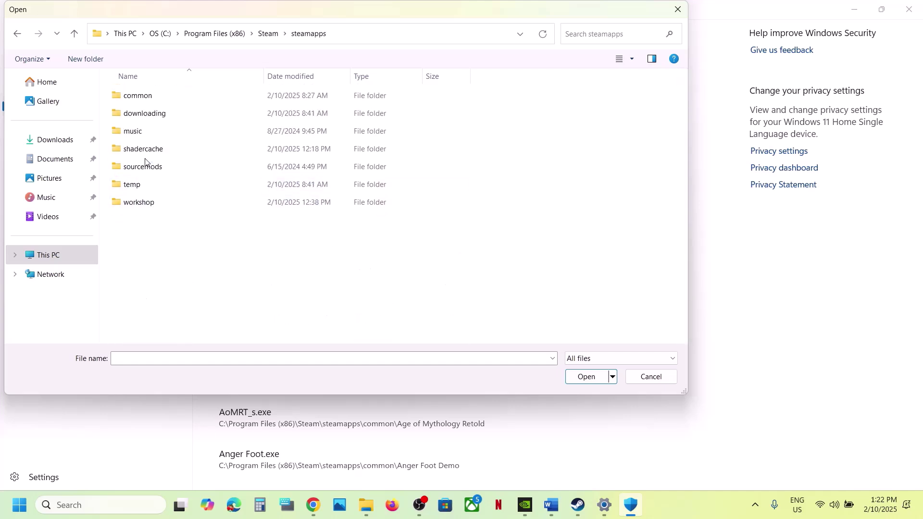
double_click(146, 99)
double_click(197, 131)
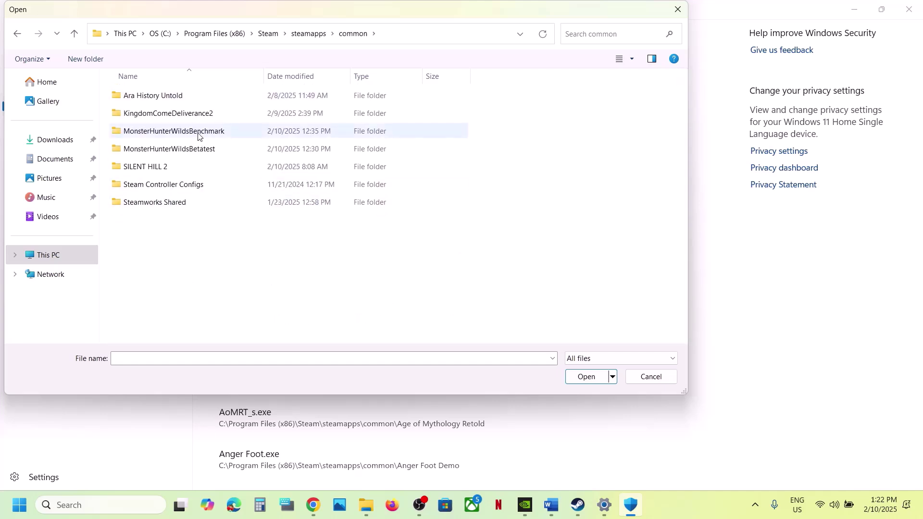
left_click(143, 186)
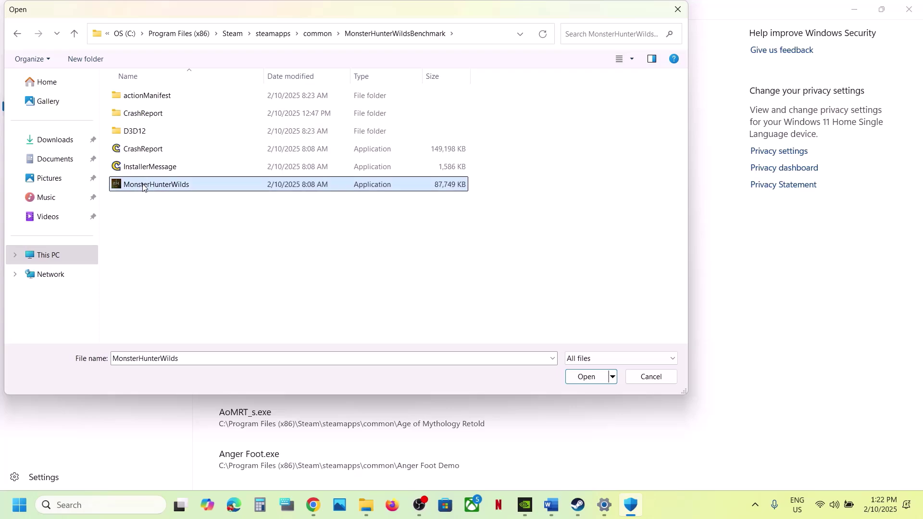
left_click(586, 375)
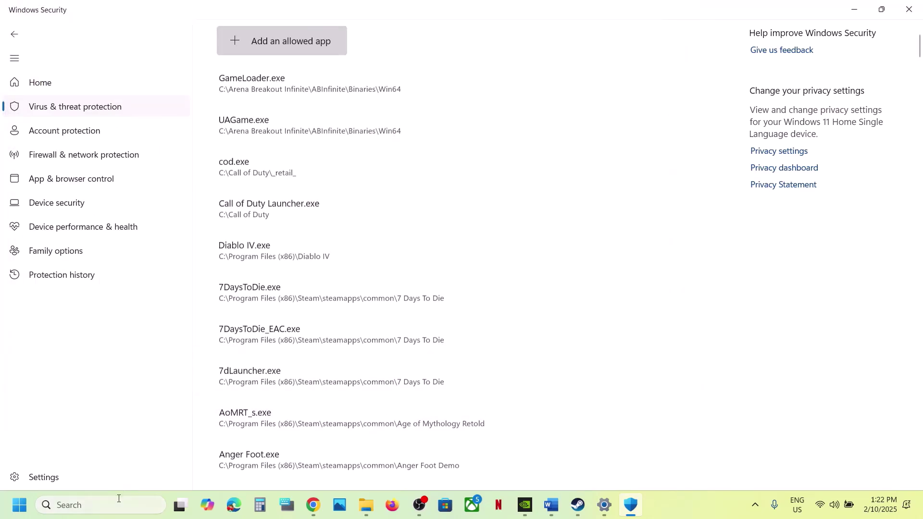
- Switch to Control Panel, open the Windows Defender Firewall allowed apps page and enable changing its settings
left_click(119, 503)
type("control")
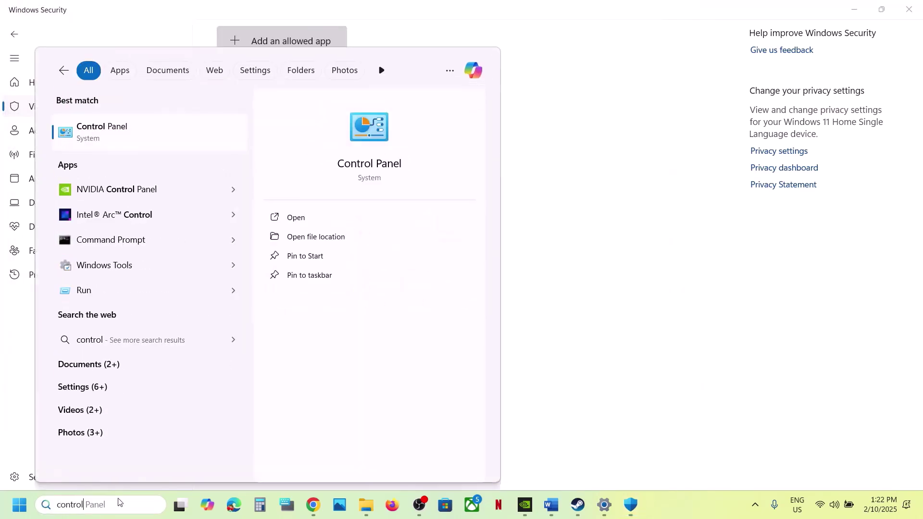
key("Return")
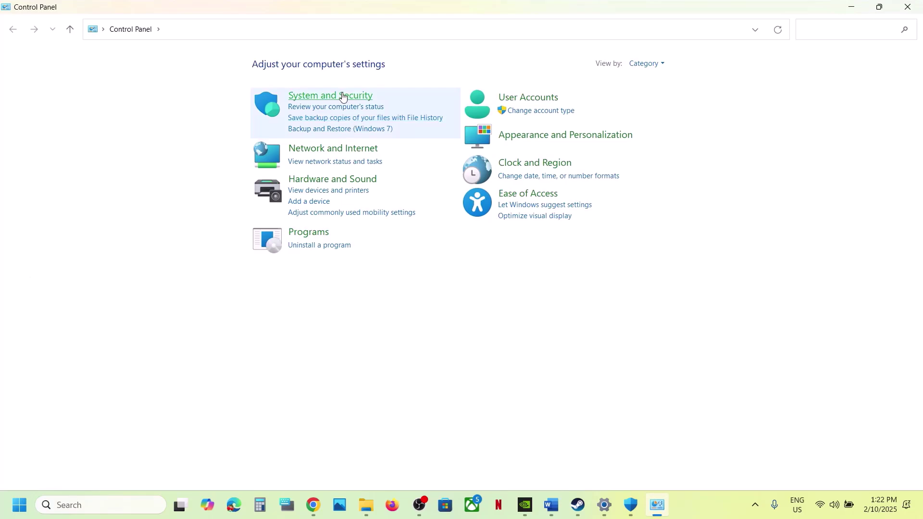
left_click(344, 97)
left_click(247, 104)
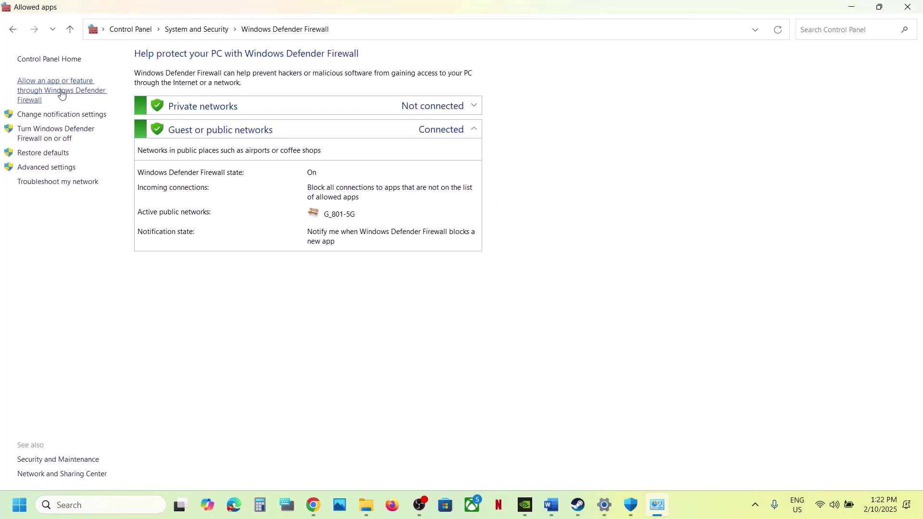
left_click(603, 93)
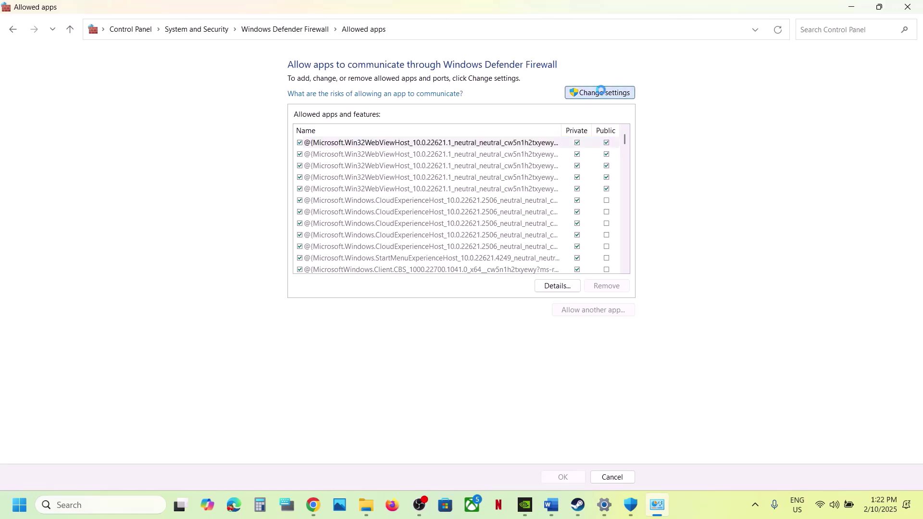
- Start allowing another app through the firewall and browse to the Steam folder in C:\Program Files (x86)
left_click(596, 308)
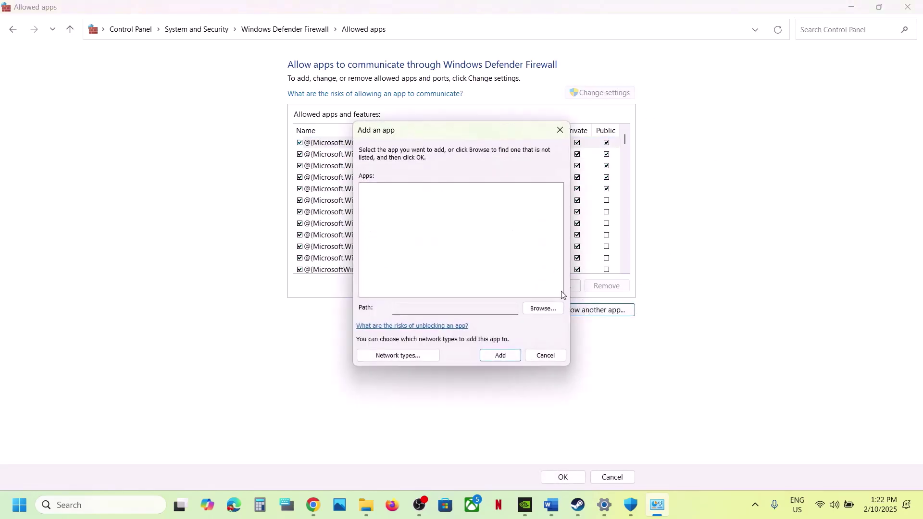
left_click(542, 307)
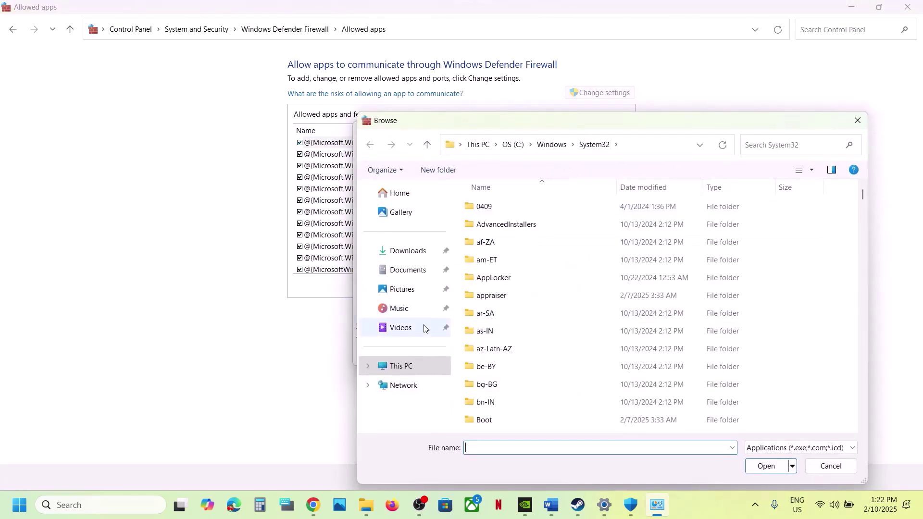
left_click(400, 365)
double_click(540, 219)
scroll(540, 280, "down", 5)
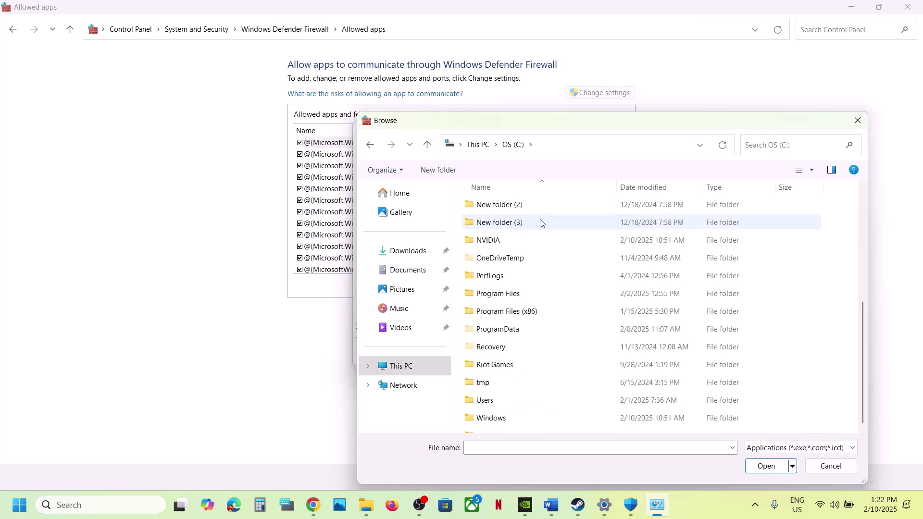
double_click(506, 307)
scroll(519, 308, "down", 5)
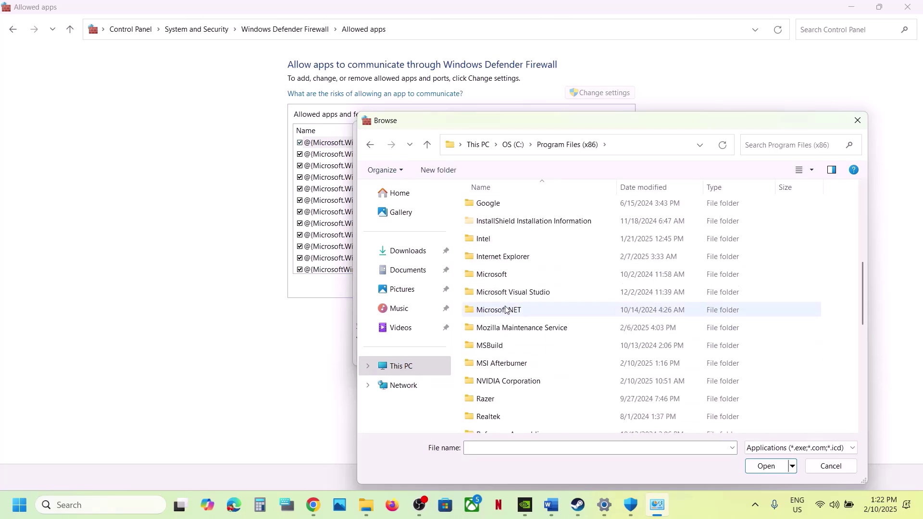
scroll(531, 297, "down", 3)
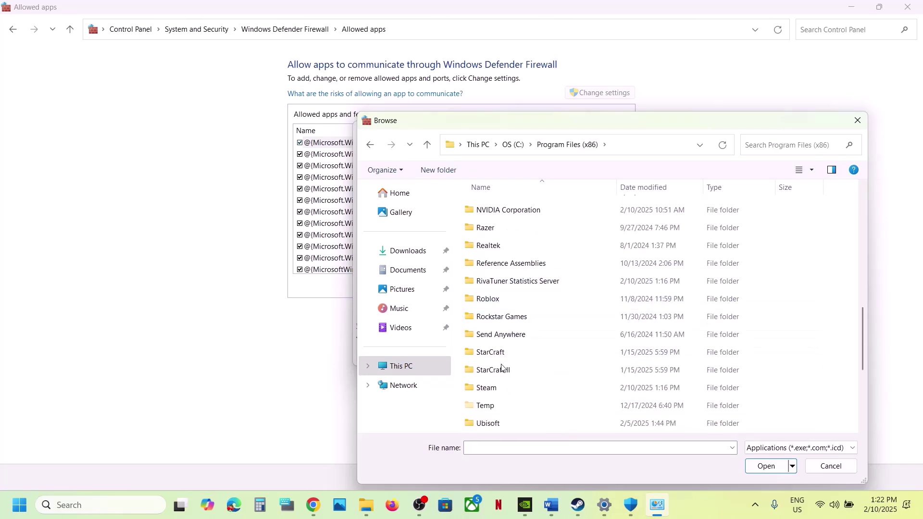
double_click(486, 388)
- Try to add the MonsterHunterWilds application from steamapps\common\MonsterHunterWildsBenchmark to the firewall's allowed apps, and close the add dialog
scroll(495, 389, "down", 5)
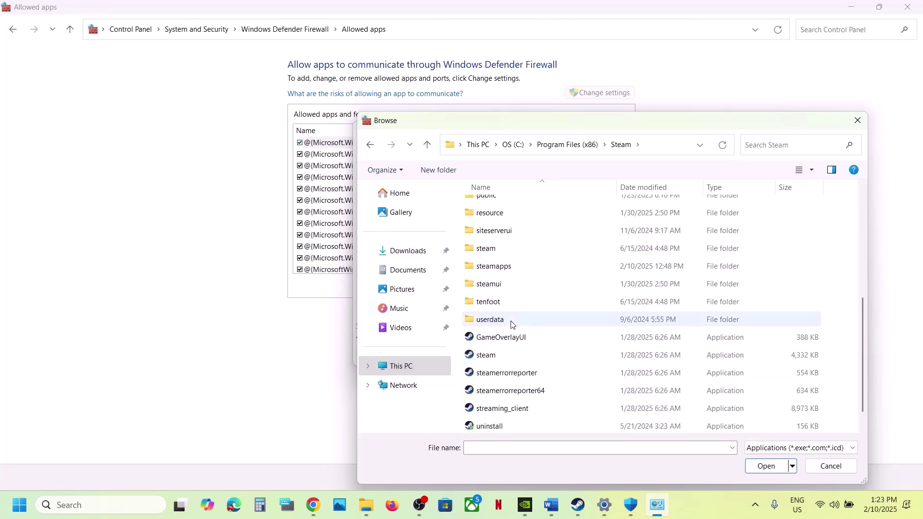
double_click(513, 272)
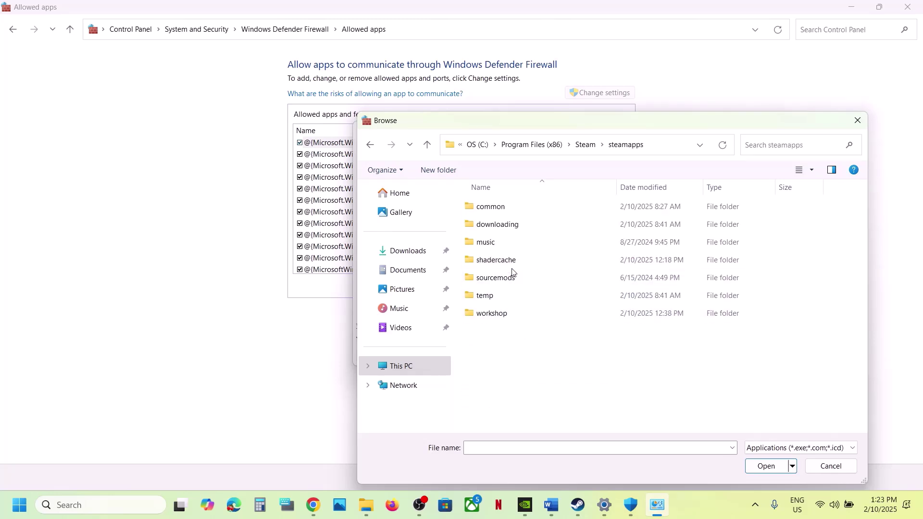
double_click(498, 209)
double_click(518, 245)
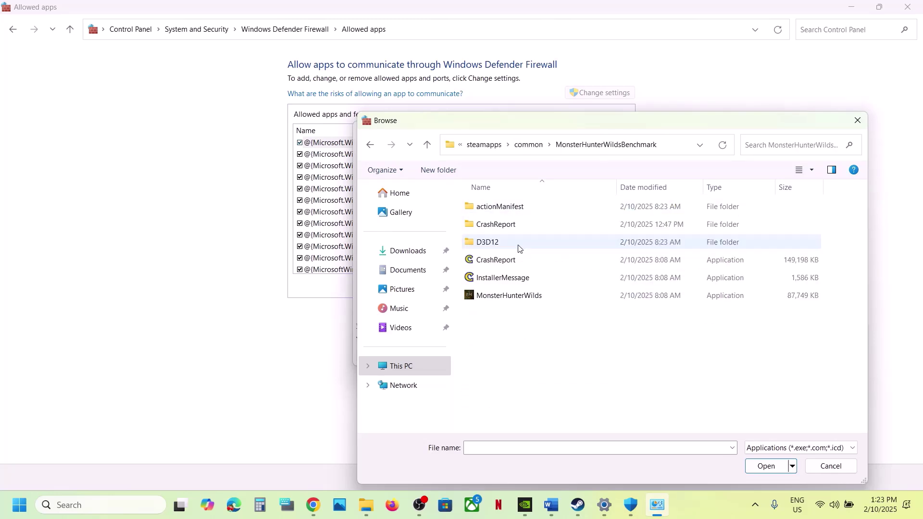
left_click(494, 296)
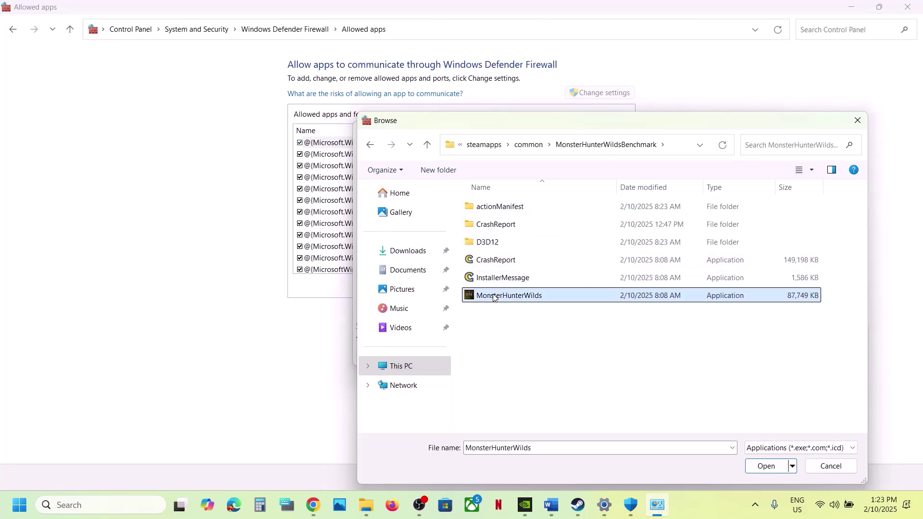
left_click(764, 466)
left_click(502, 358)
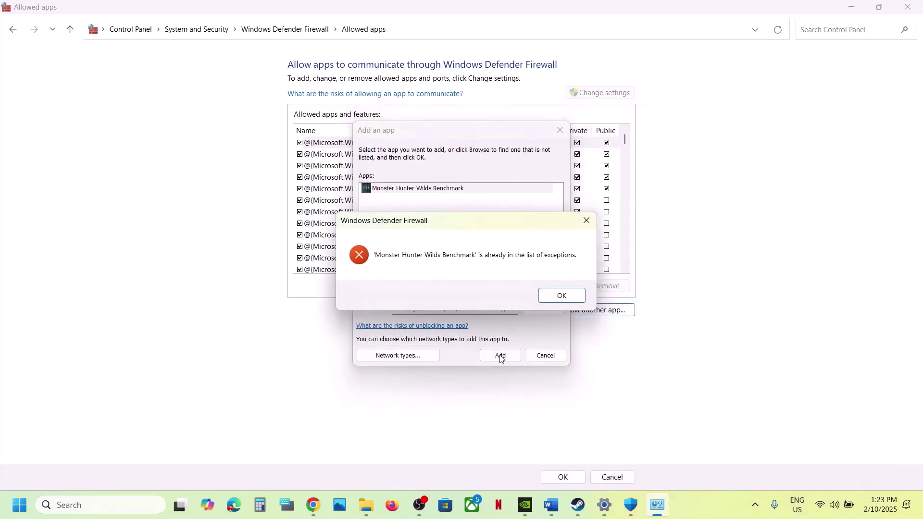
left_click(561, 294)
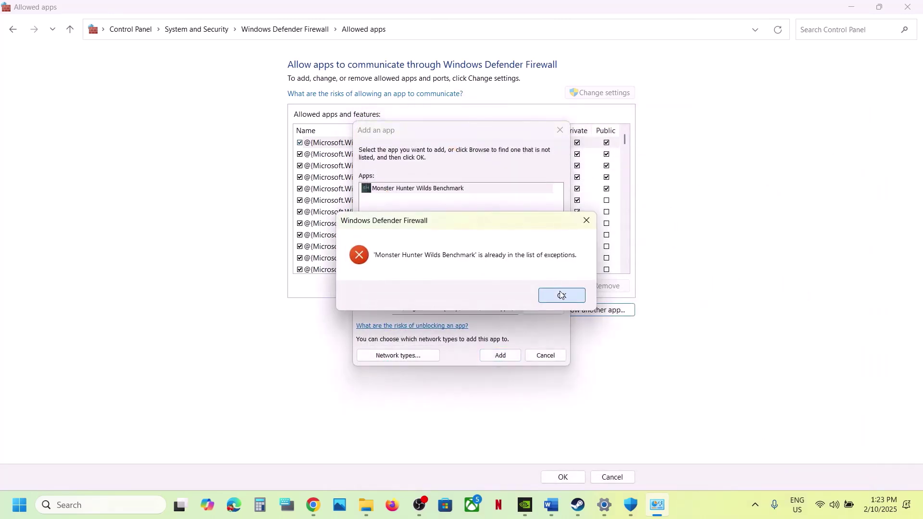
left_click(560, 130)
- Check the entries starting with M in the firewall's allowed apps list, and close the Allowed apps, Windows Security and Settings windows
left_click(419, 235)
key("m")
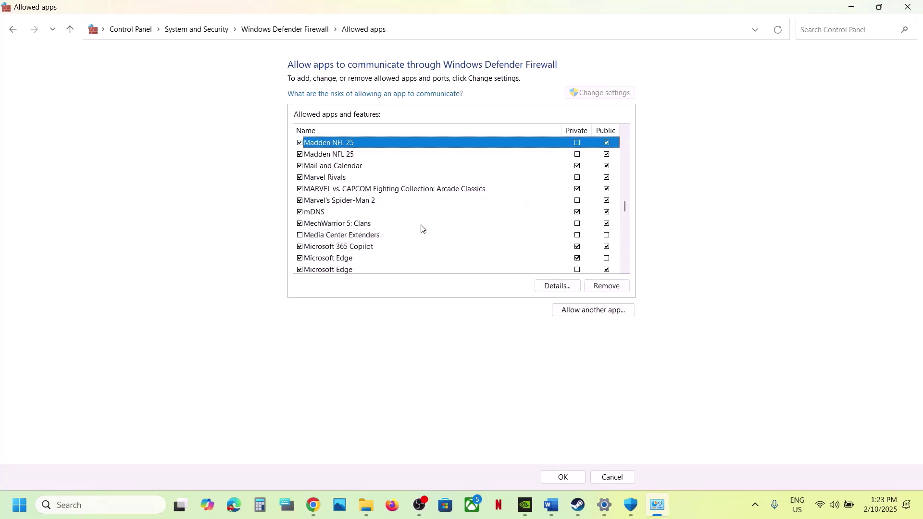
left_click(917, 4)
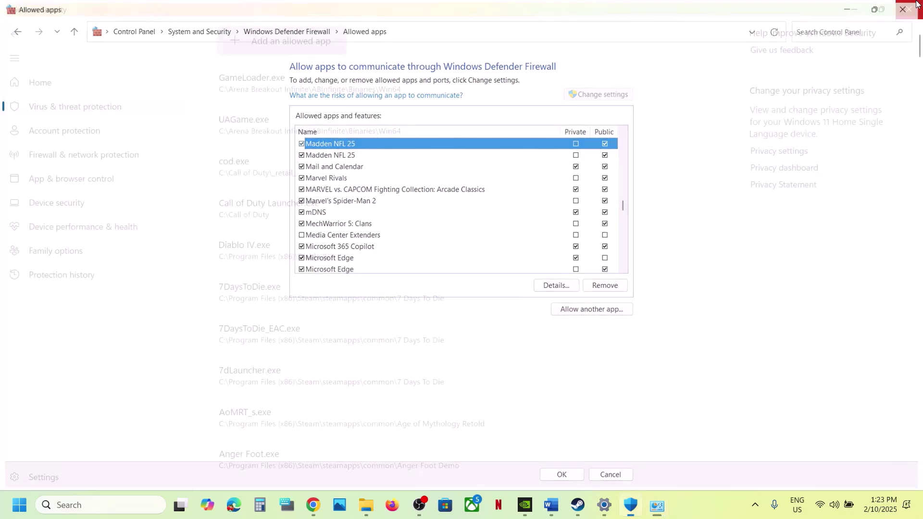
left_click(905, 10)
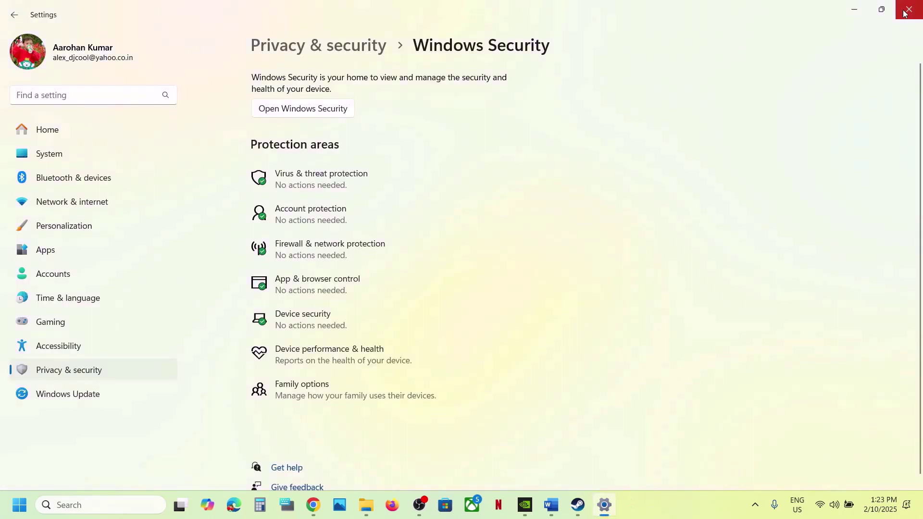
left_click(908, 10)
- Highlight the Step 16 instruction about updating Windows to the latest version (24H2) in the Word document
scroll(459, 359, "down", 3)
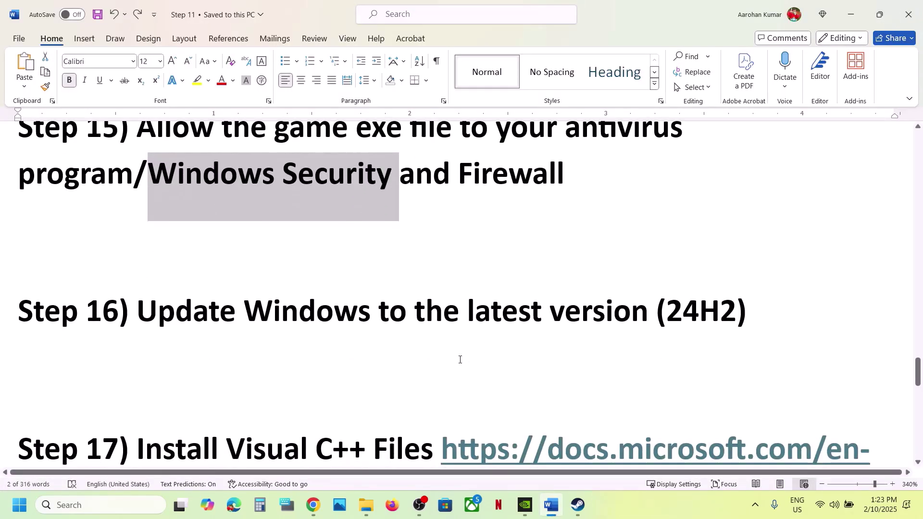
left_click_drag(155, 305, 683, 332)
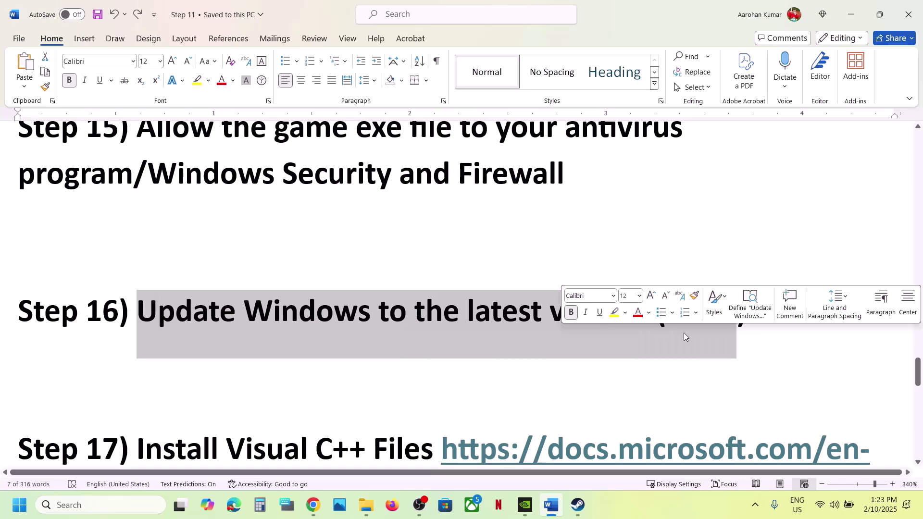
left_click(569, 342)
- Open Windows Update in Settings and check for updates
key("super+i")
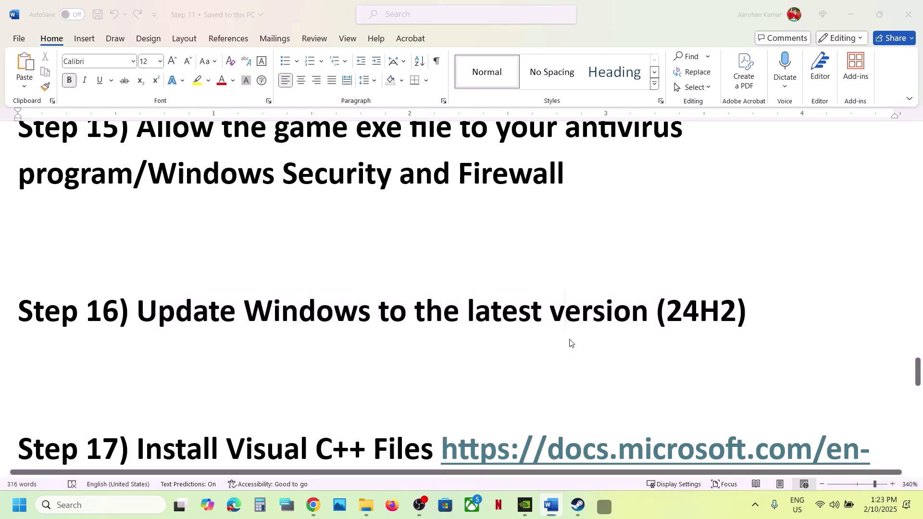
left_click(91, 394)
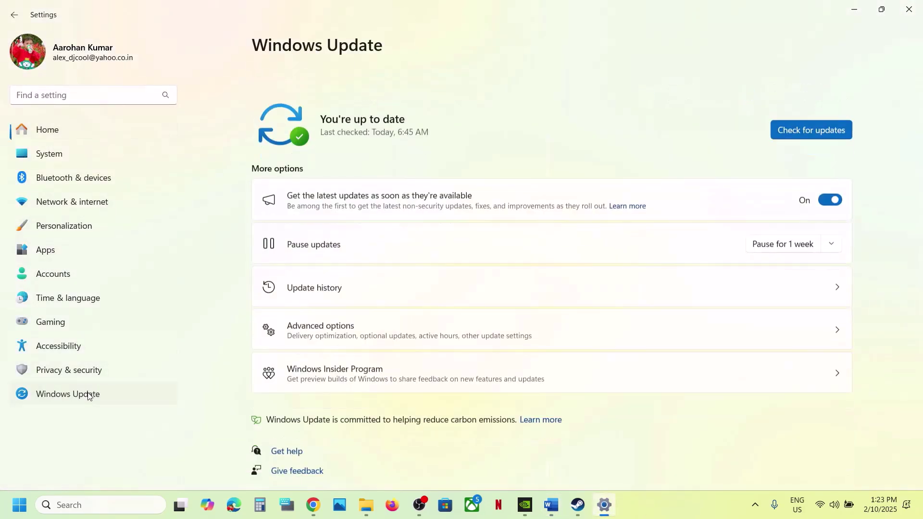
left_click(795, 107)
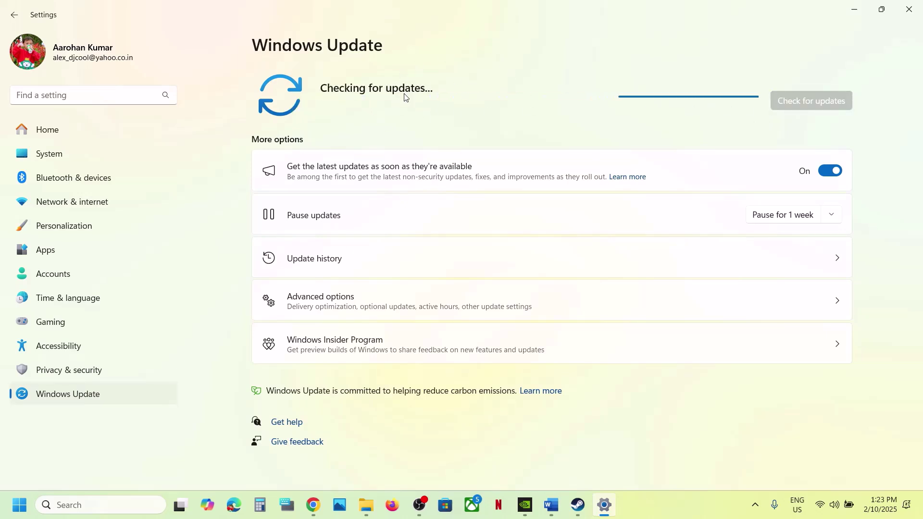
- Bring up the computer's power options and dismiss them without choosing one
key("super")
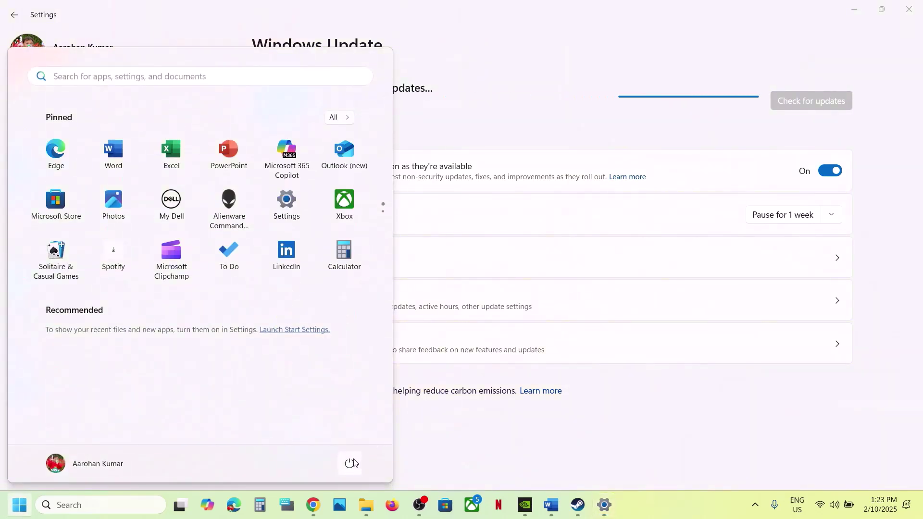
left_click(350, 462)
left_click(494, 432)
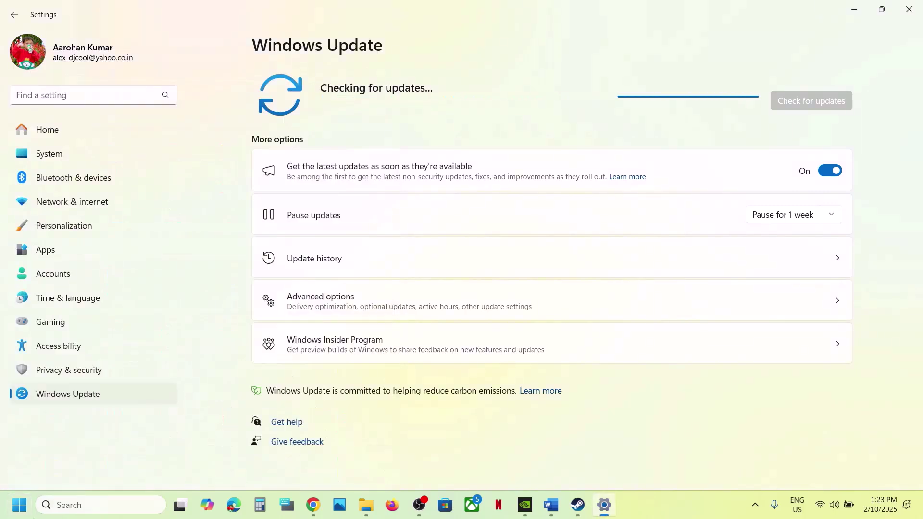
- Run winver to check the installed Windows version, and close the About Windows dialog
left_click(77, 506)
type("wi")
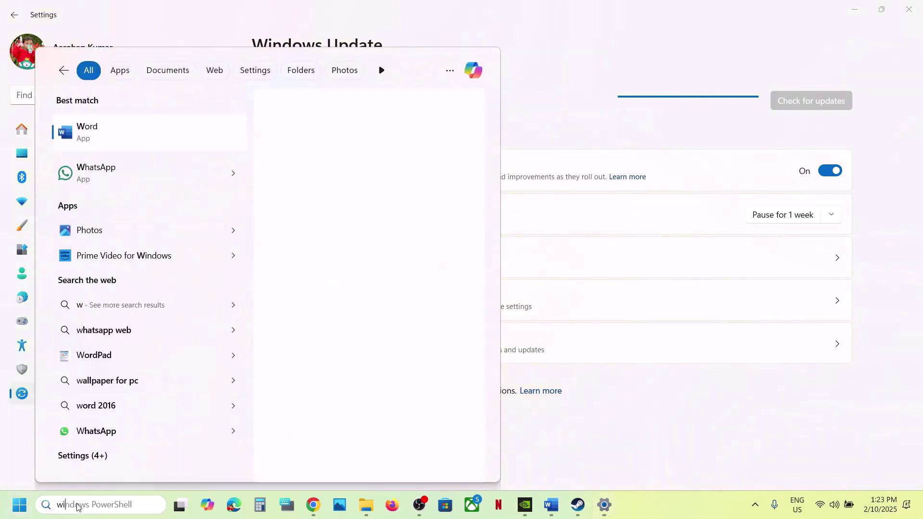
type("nver")
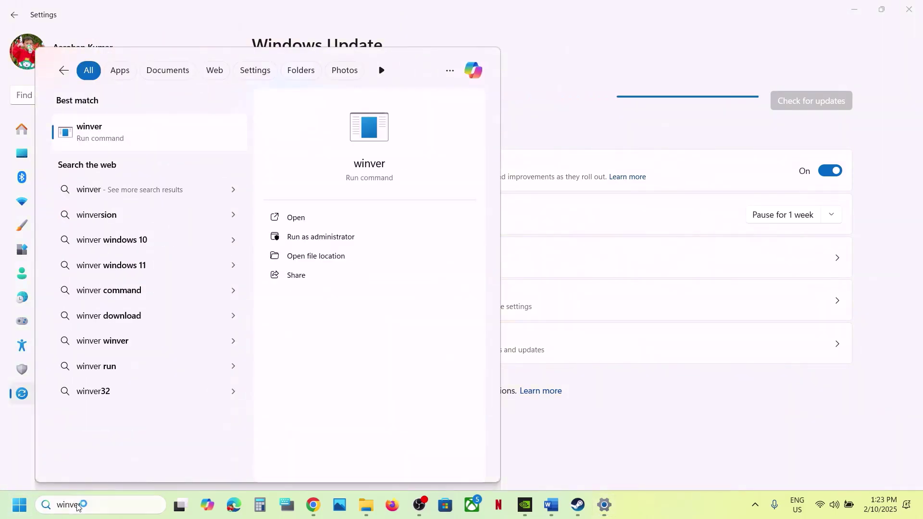
key("Return")
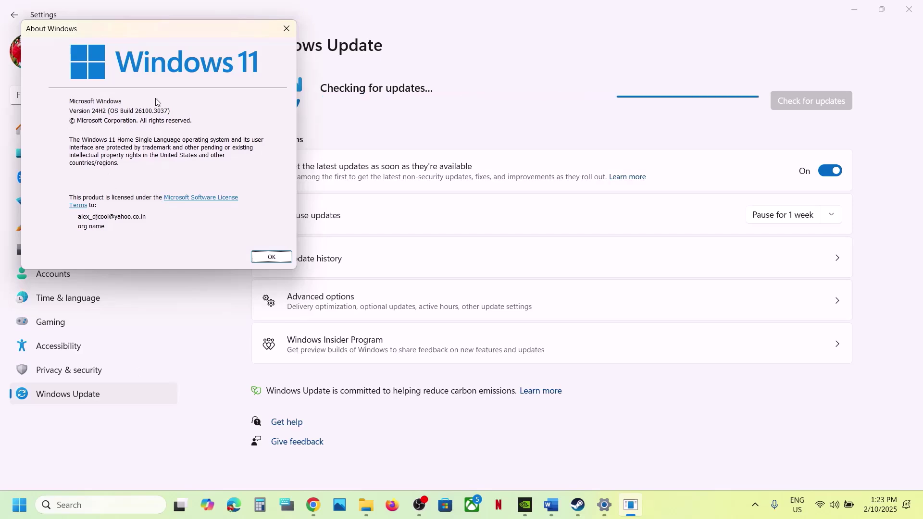
left_click(286, 29)
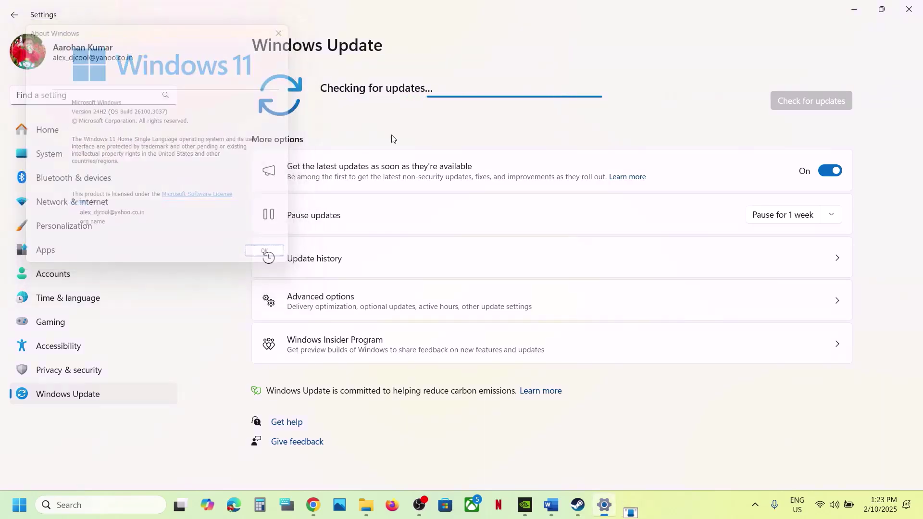
- Copy the Visual C++ download link from Step 17 of the Word document and open it in a new Chrome tab
left_click(551, 505)
scroll(370, 345, "down", 3)
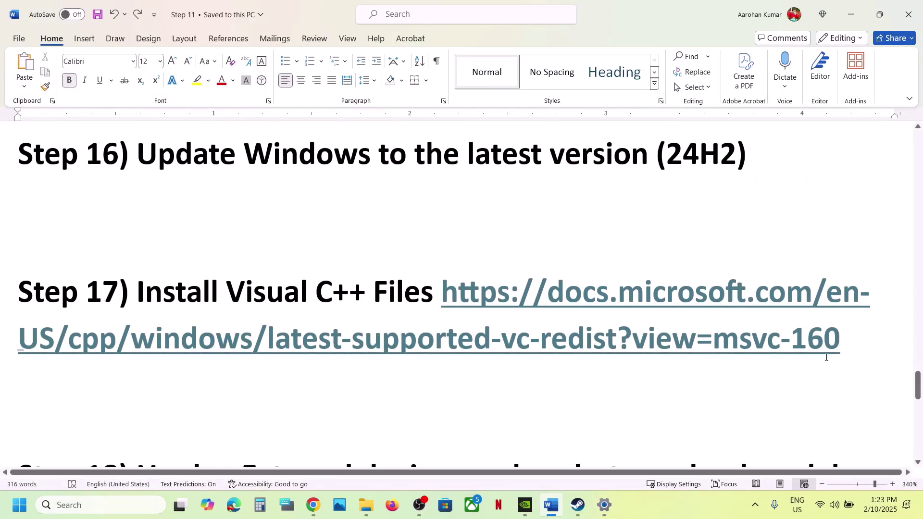
left_click_drag(844, 342, 445, 294)
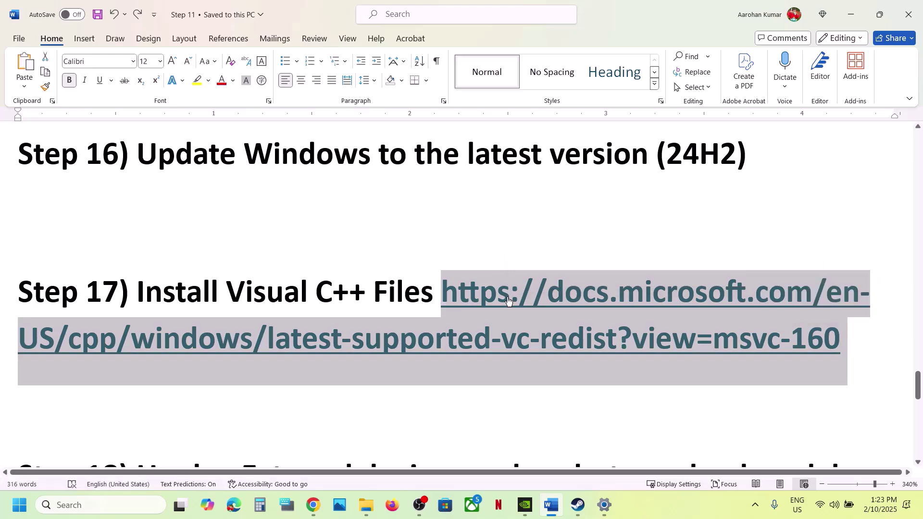
left_click(313, 504)
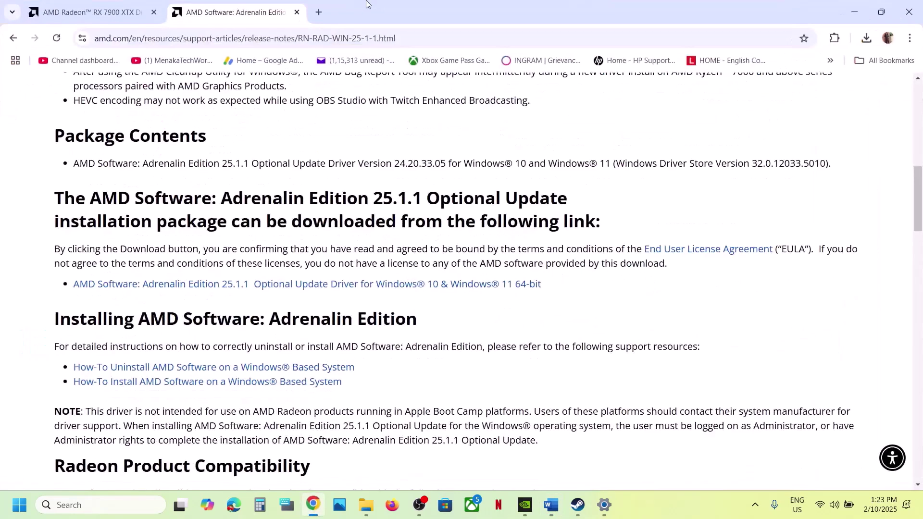
left_click(318, 13)
type("docs.microsoft.com/en-us/cpp/windows/latest-supported-vc-redist?view=msvc-160")
key("Return")
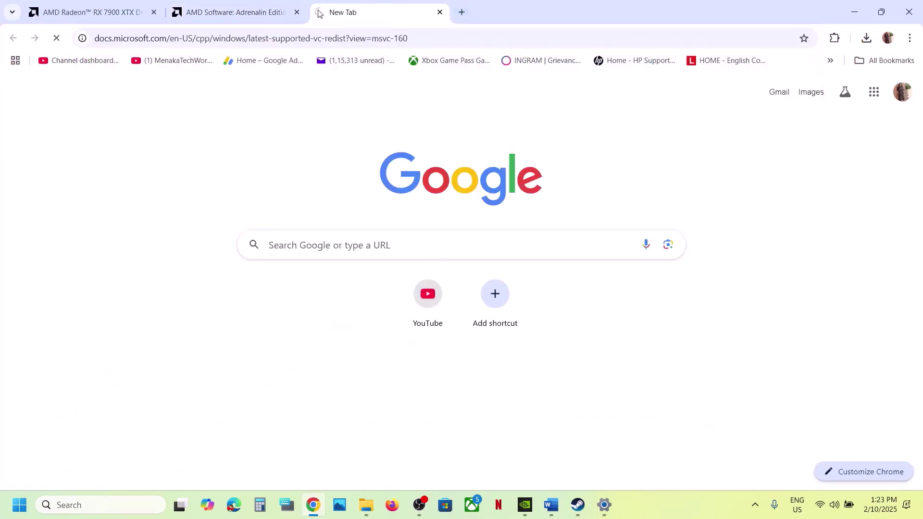
- Download the X86 Visual C++ Redistributable from the latest version table and repair the installation with its installer
scroll(438, 214, "down", 8)
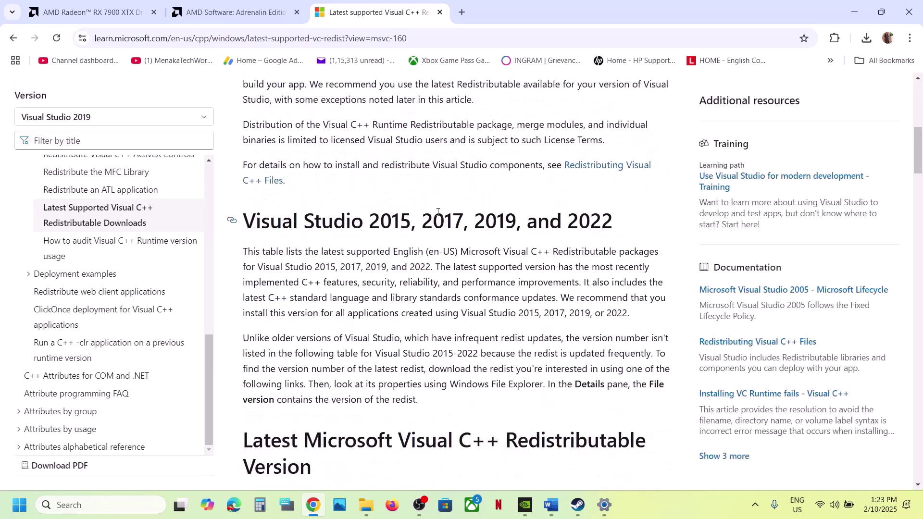
left_click_drag(309, 215, 593, 222)
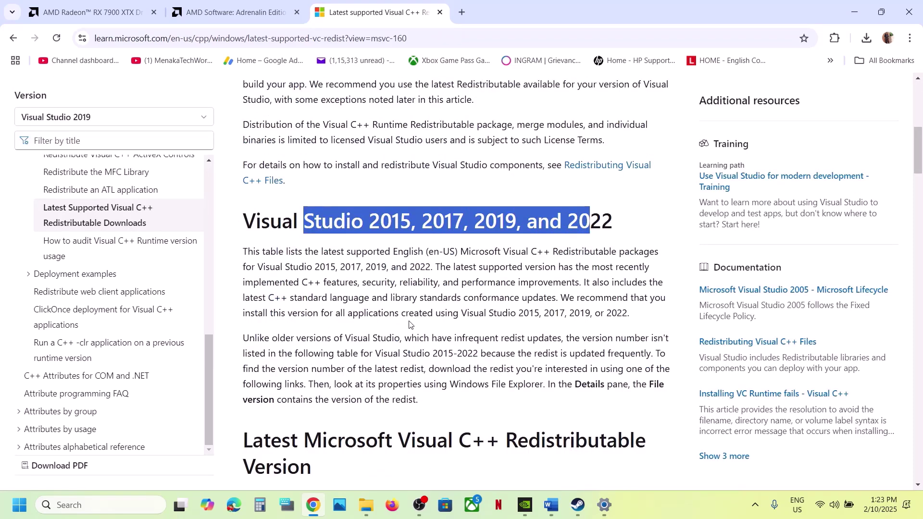
scroll(409, 324, "down", 7)
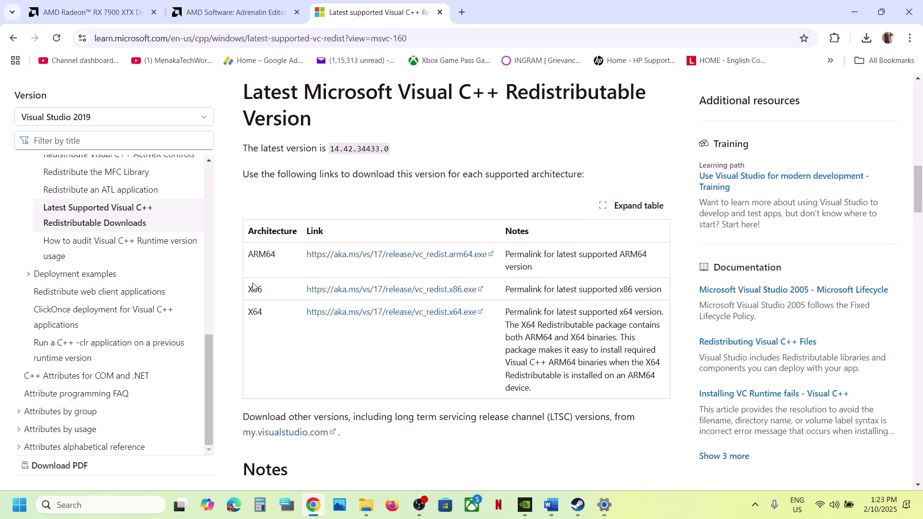
left_click(348, 291)
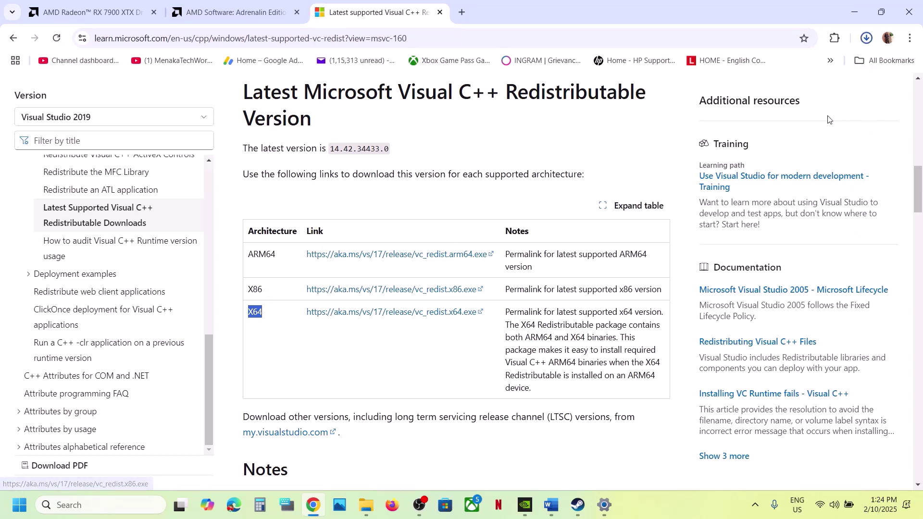
left_click(792, 77)
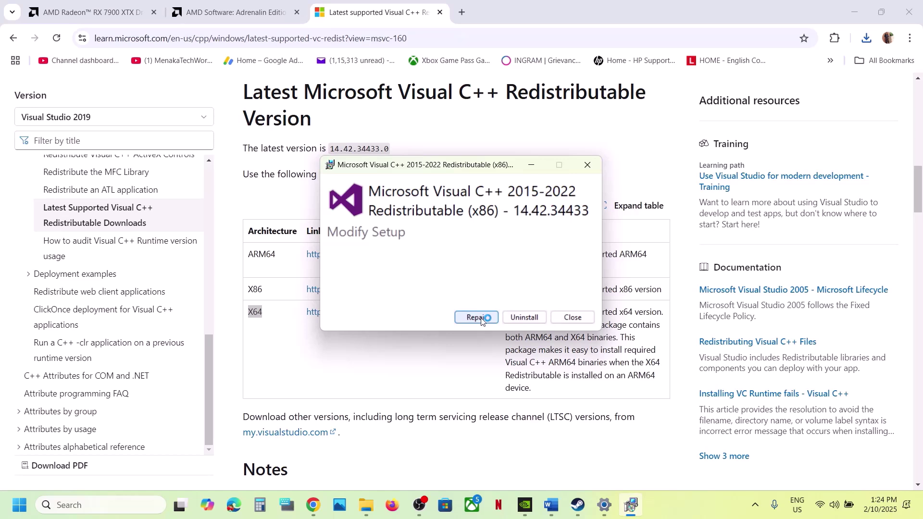
left_click(481, 319)
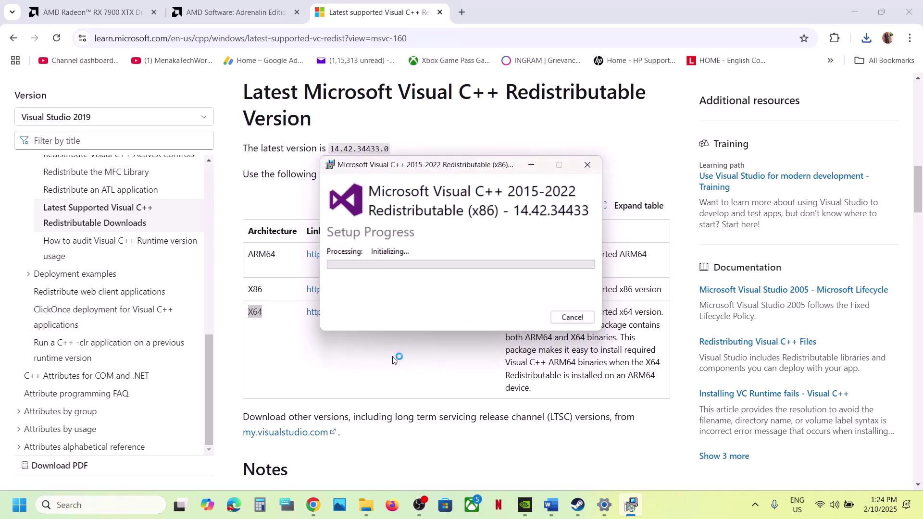
- Download the X64 Visual C++ Redistributable and repair the installation with its installer
left_click(257, 313)
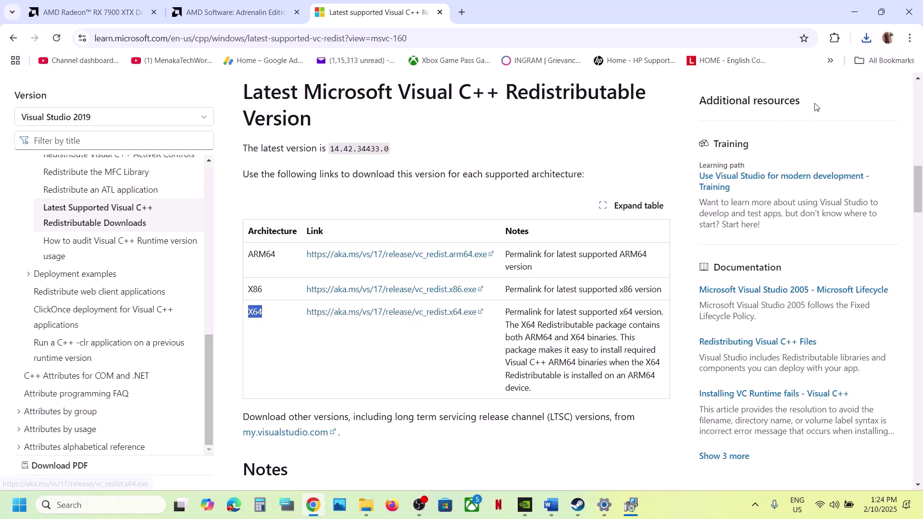
left_click(866, 40)
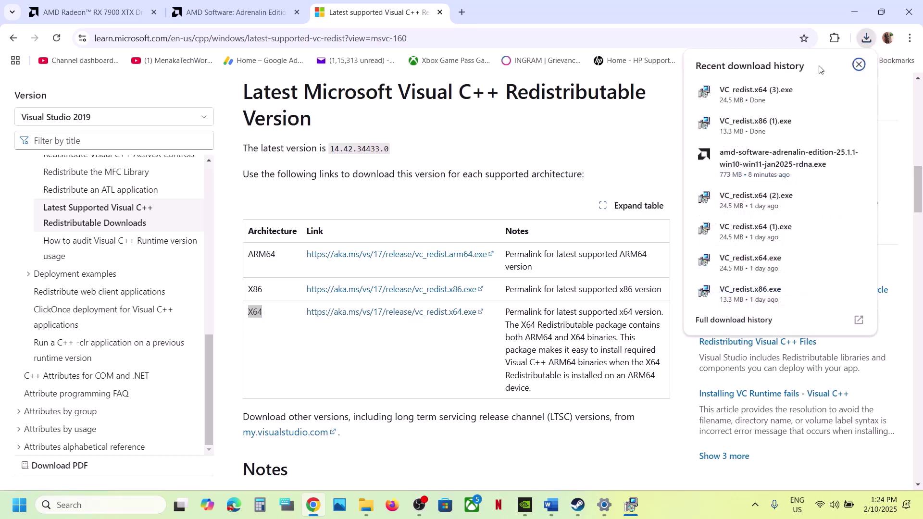
left_click(755, 100)
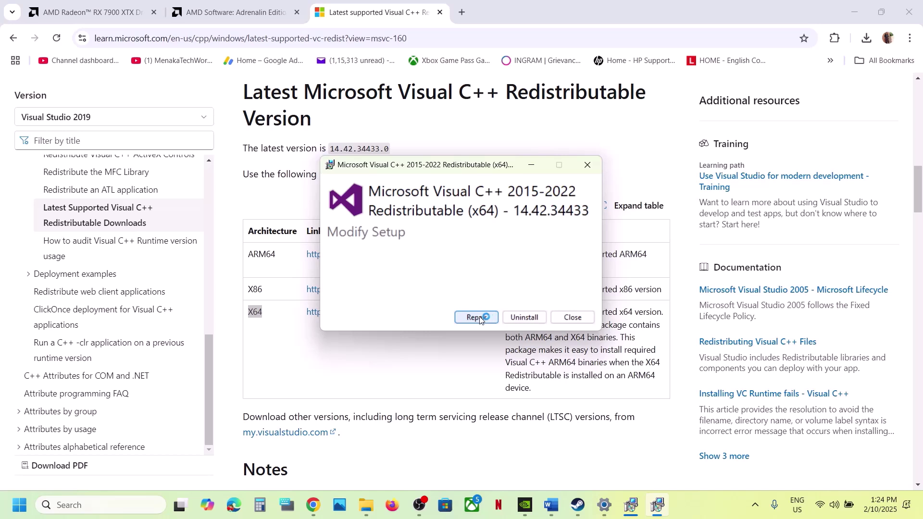
left_click(476, 318)
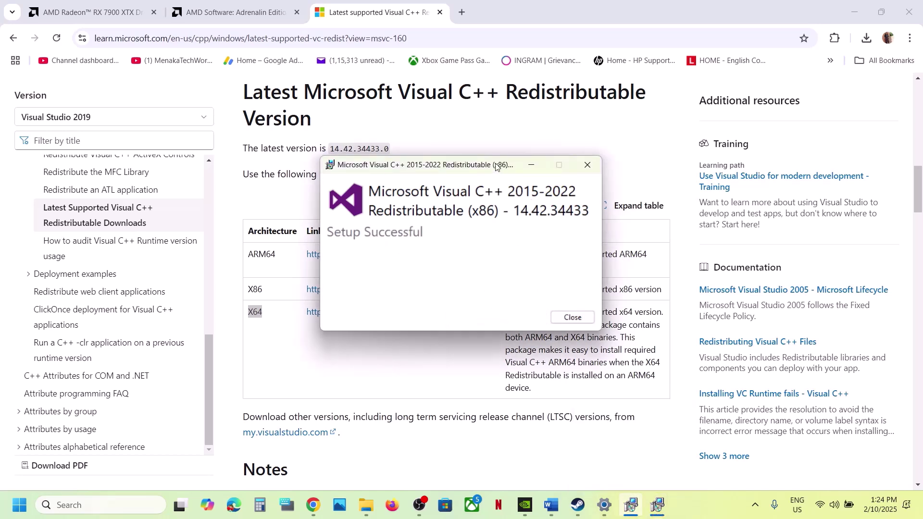
- Move the x86 setup window aside and close both Visual C++ Redistributable setup windows
left_click_drag(497, 166, 769, 196)
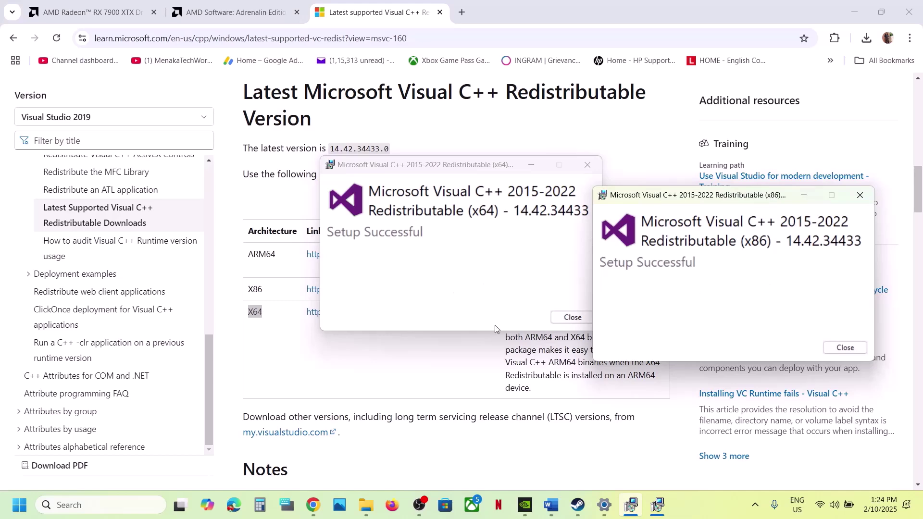
left_click(579, 318)
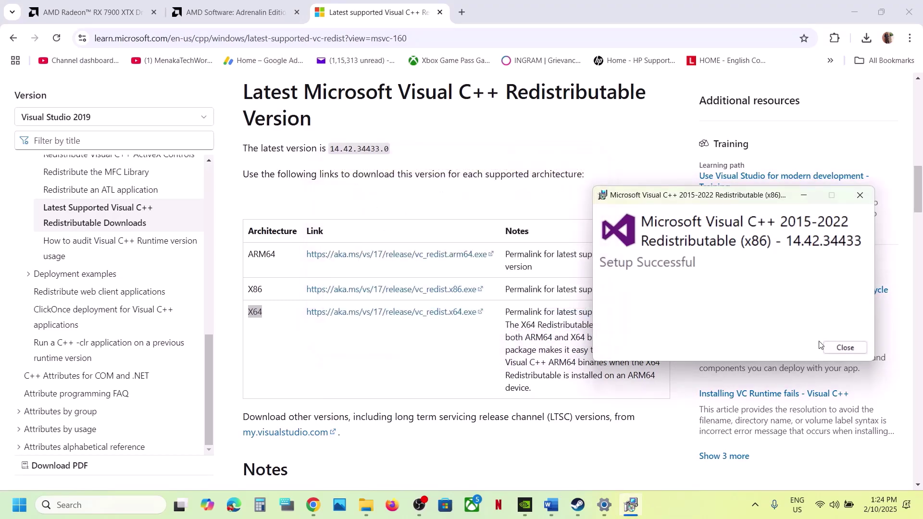
left_click(828, 348)
- Display the power options with Restart without choosing it, and switch to the Monster Hunter Wilds Benchmark page in Steam
left_click(12, 513)
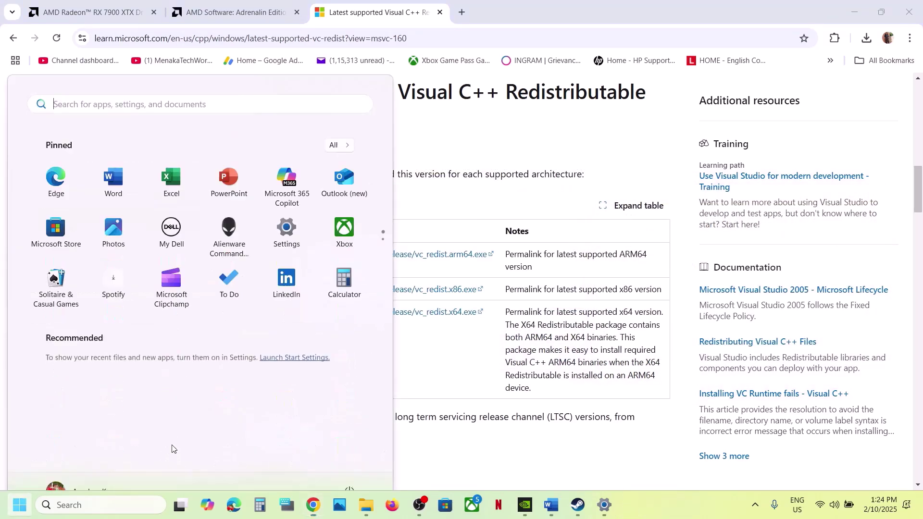
left_click(350, 464)
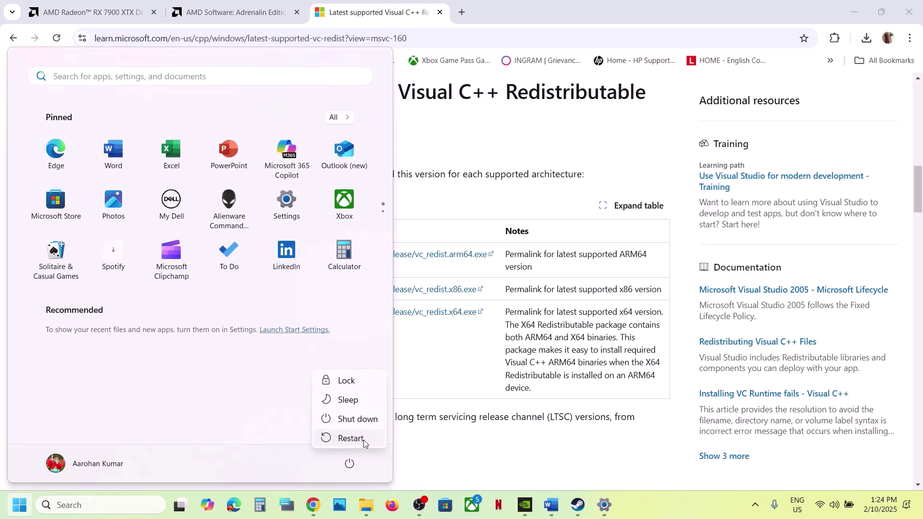
left_click(574, 513)
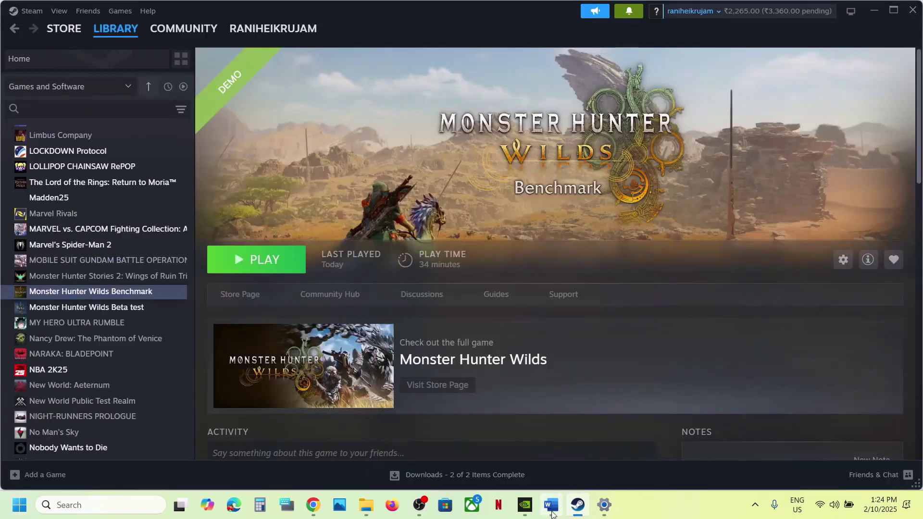
- Return to the Word document and show Step 18 about unplugging external devices and closing third-party services
left_click(551, 513)
scroll(347, 332, "down", 5)
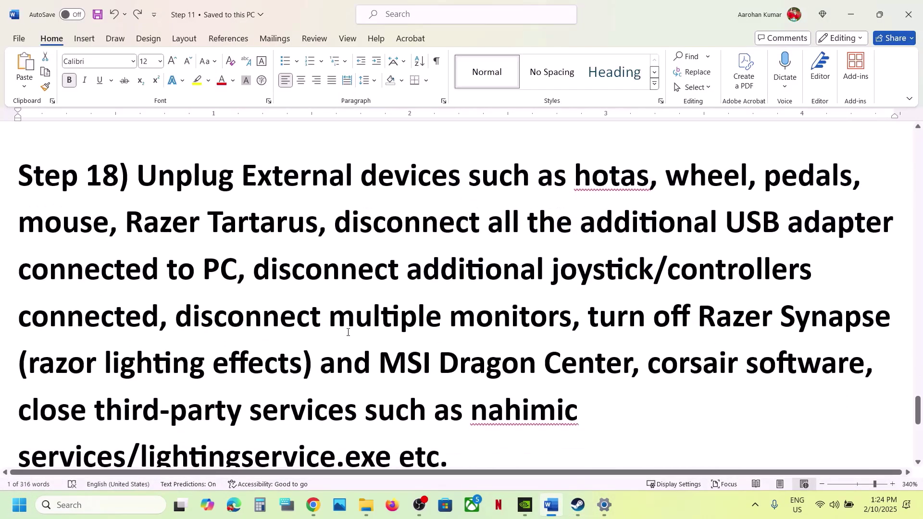